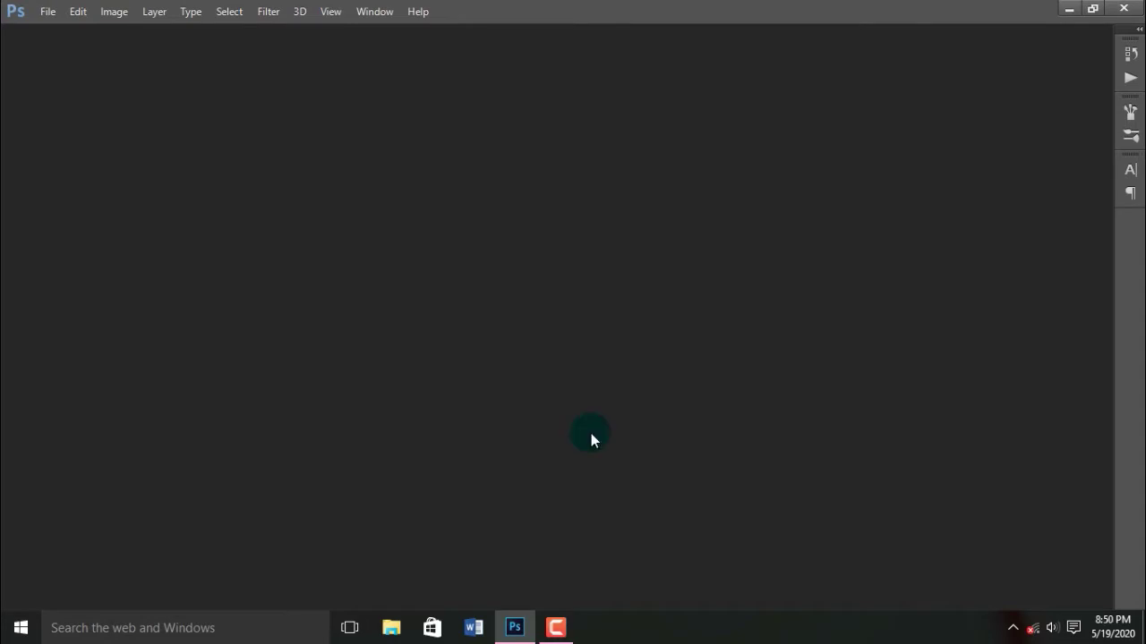
- Show the Options bar and Tools panel, then toggle Tools between one and two columns
left_click(371, 12)
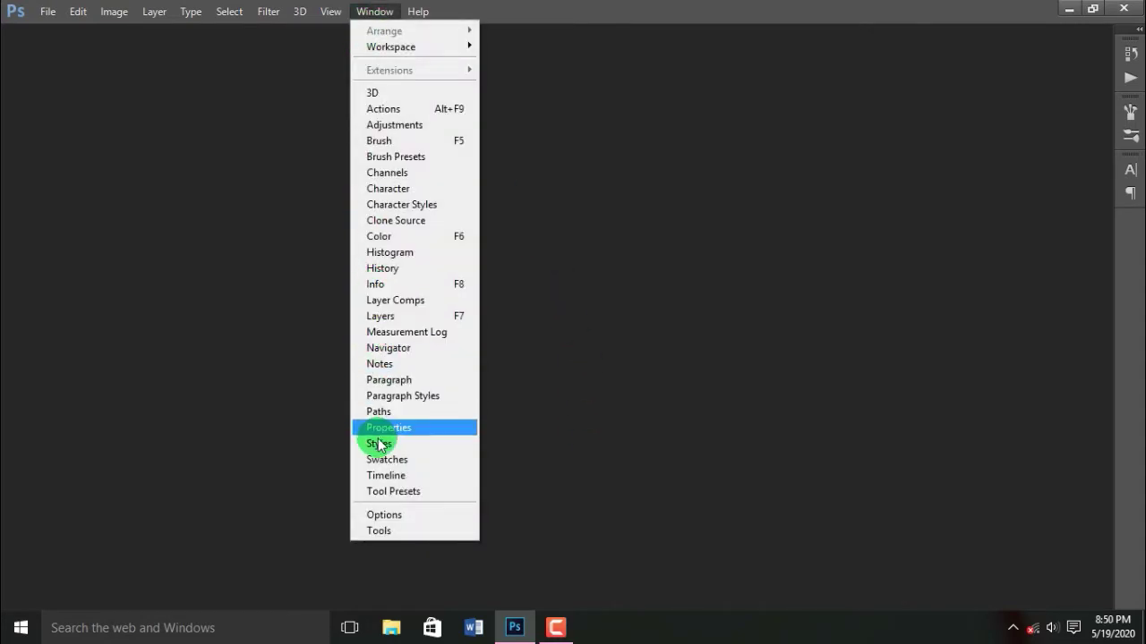
left_click(417, 521)
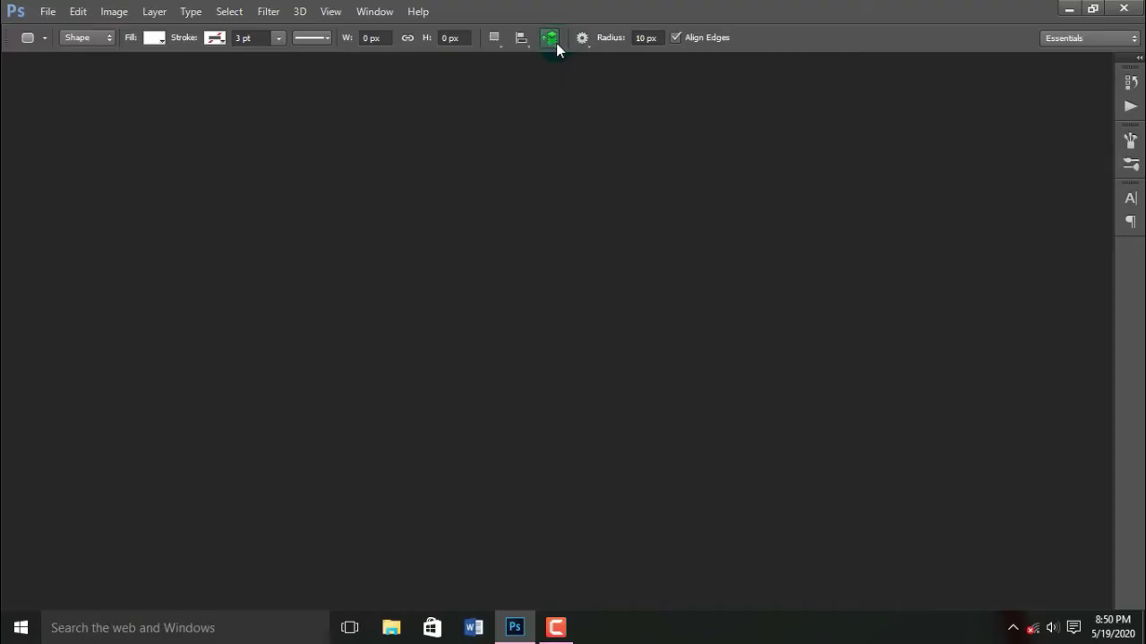
left_click(379, 12)
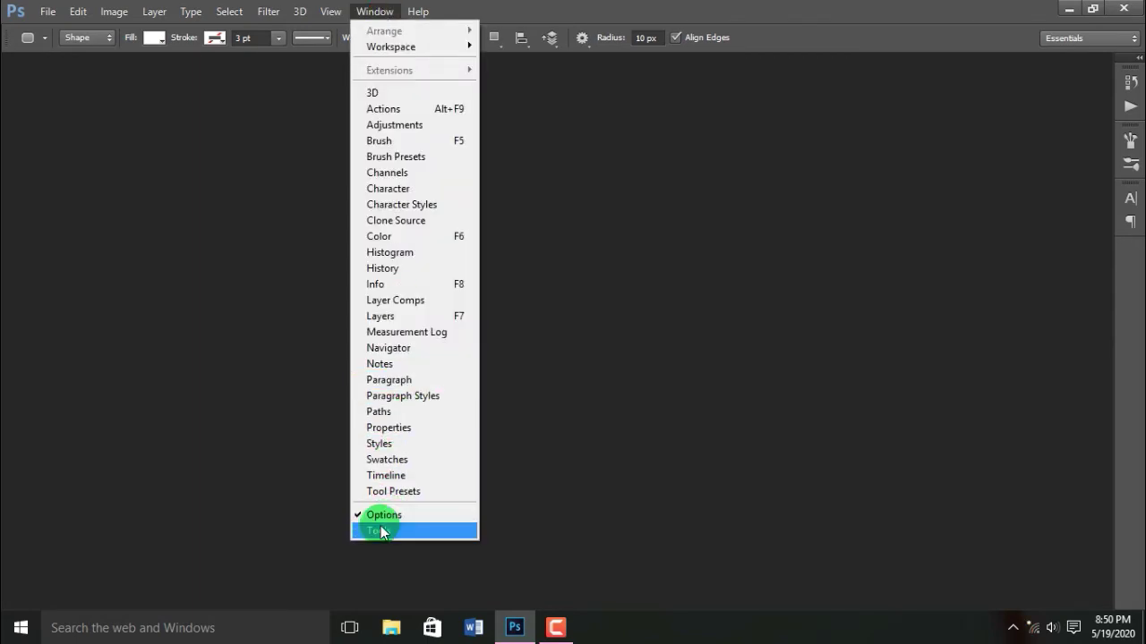
left_click(422, 535)
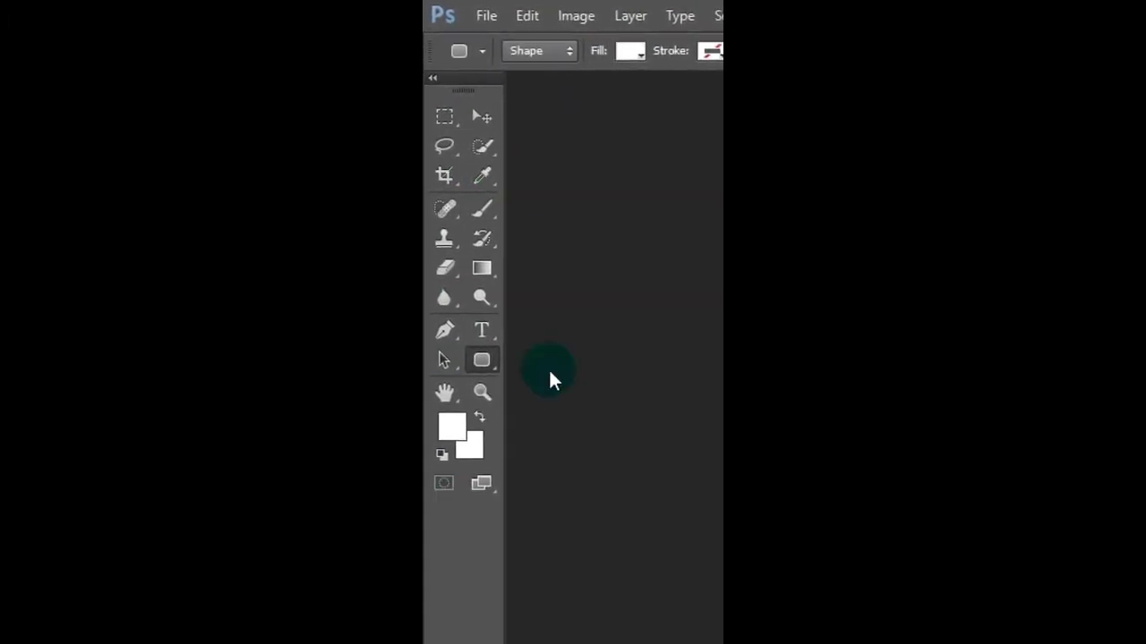
left_click(8, 57)
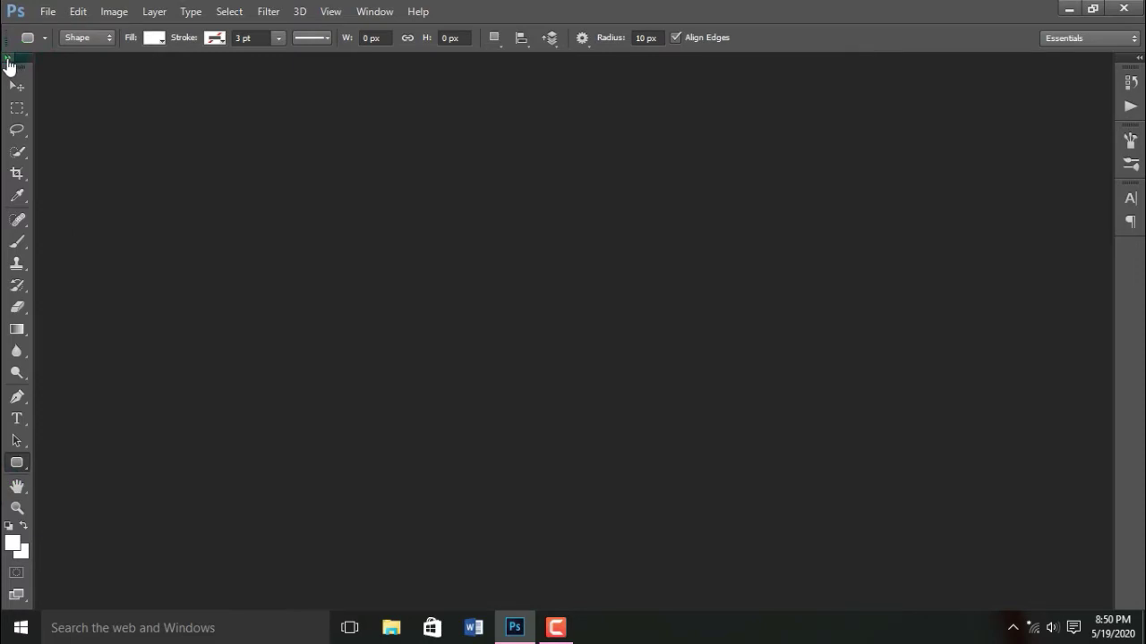
left_click(8, 59)
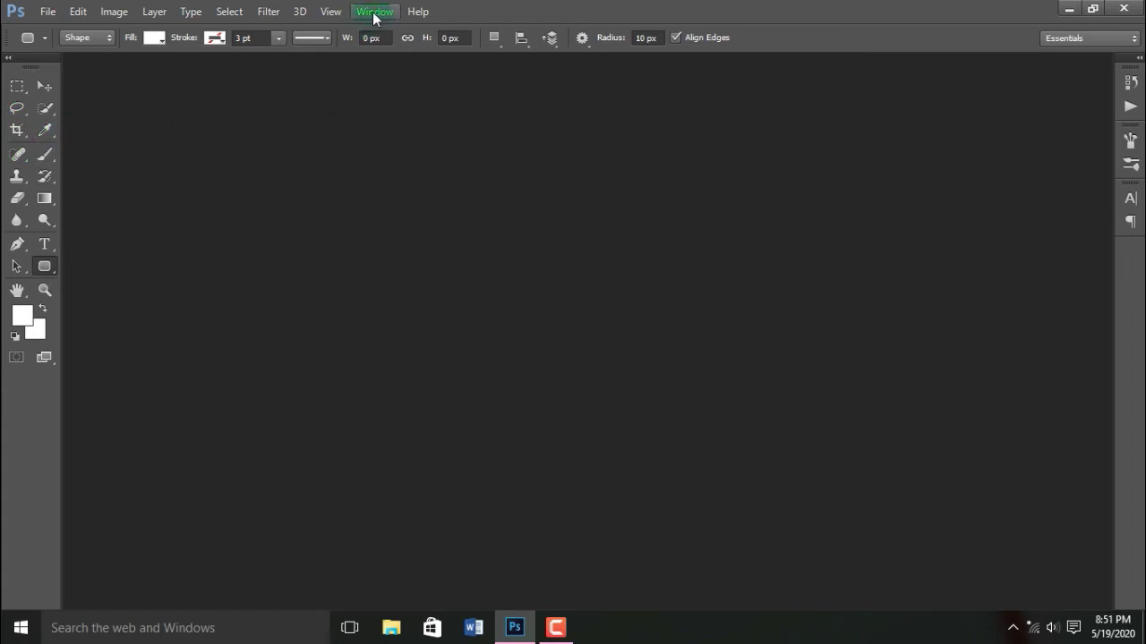
- Show the Adjustments and Layers panels, checking the Channels and Paths tabs before returning to Layers
left_click(374, 13)
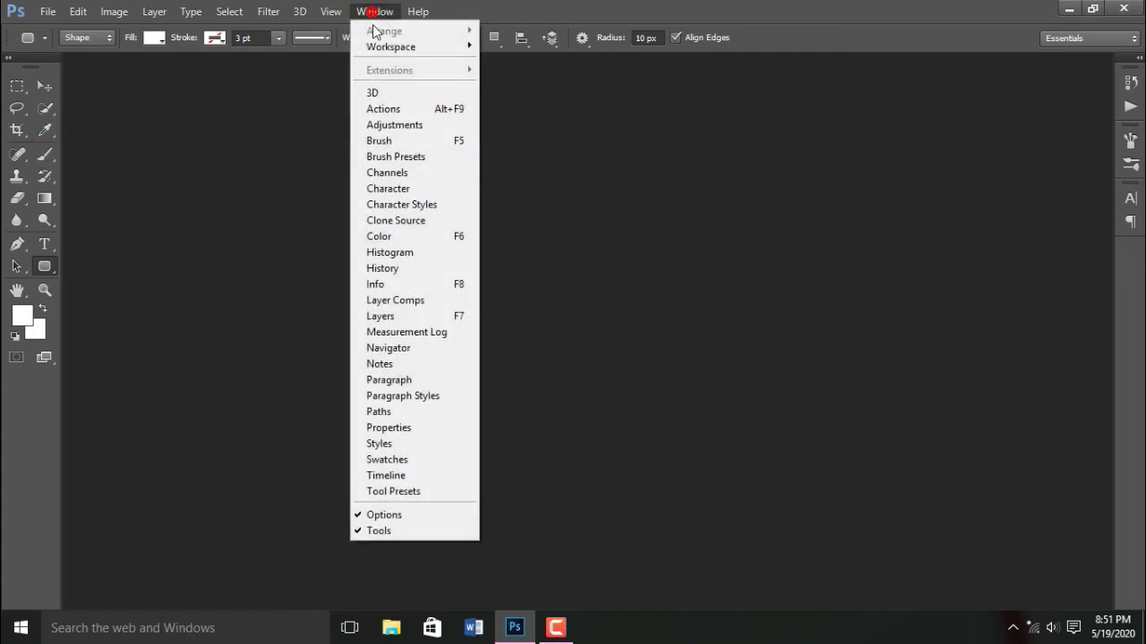
left_click(384, 127)
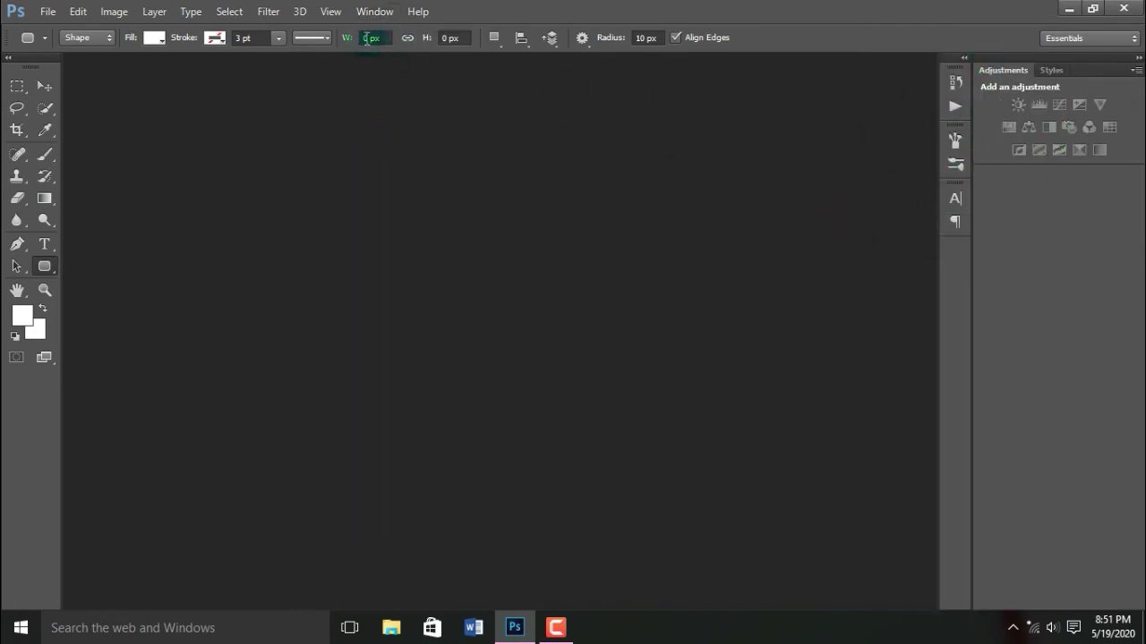
left_click(374, 11)
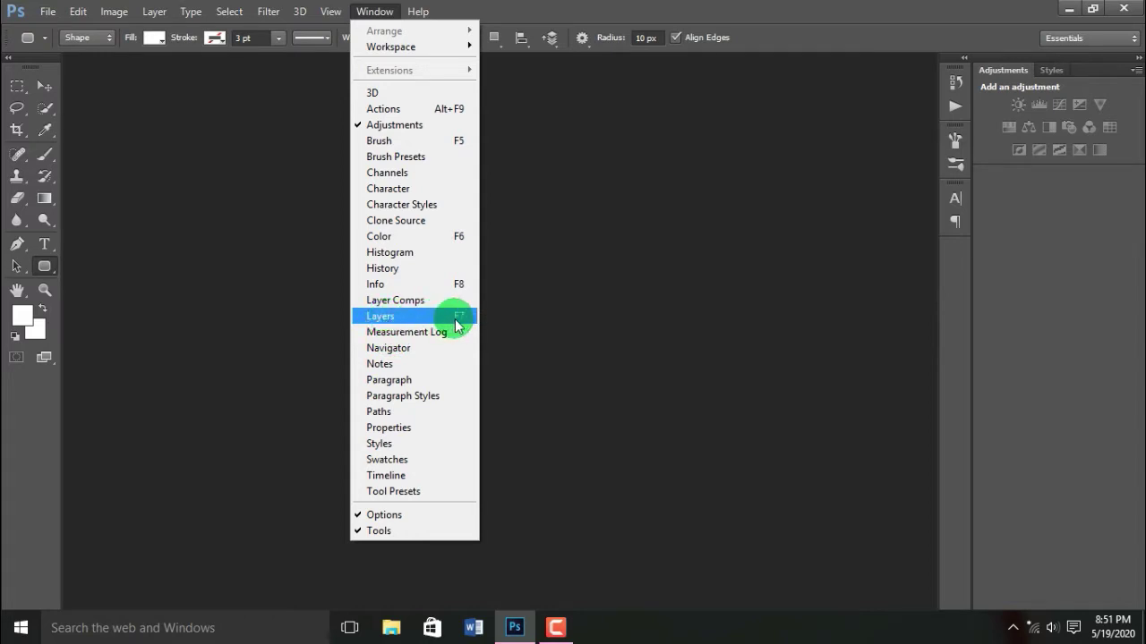
left_click(397, 317)
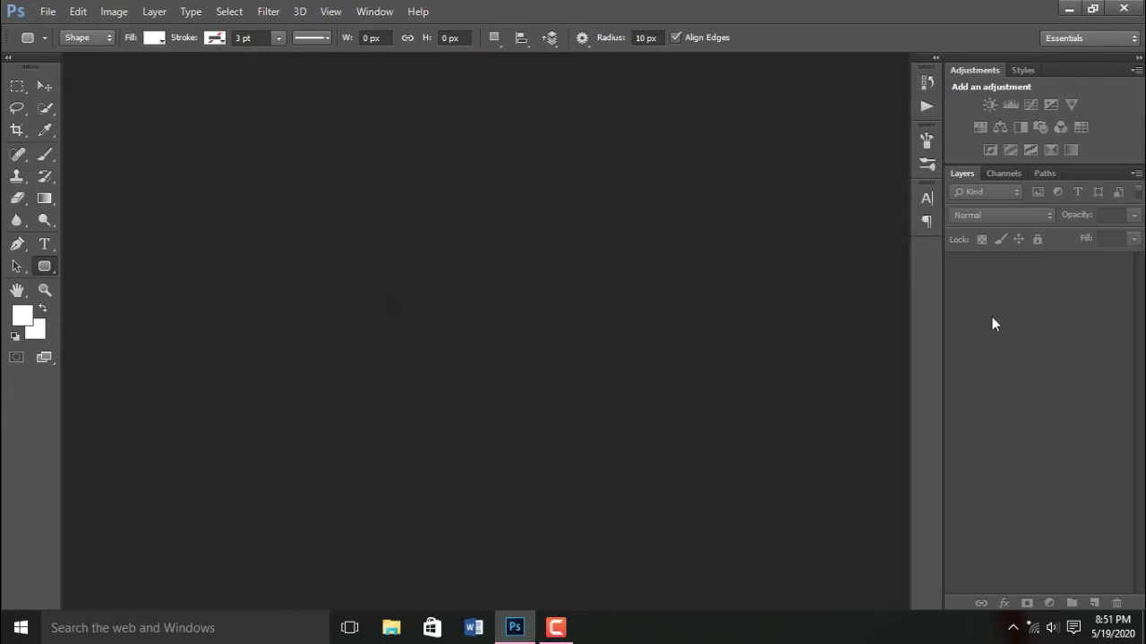
left_click(997, 174)
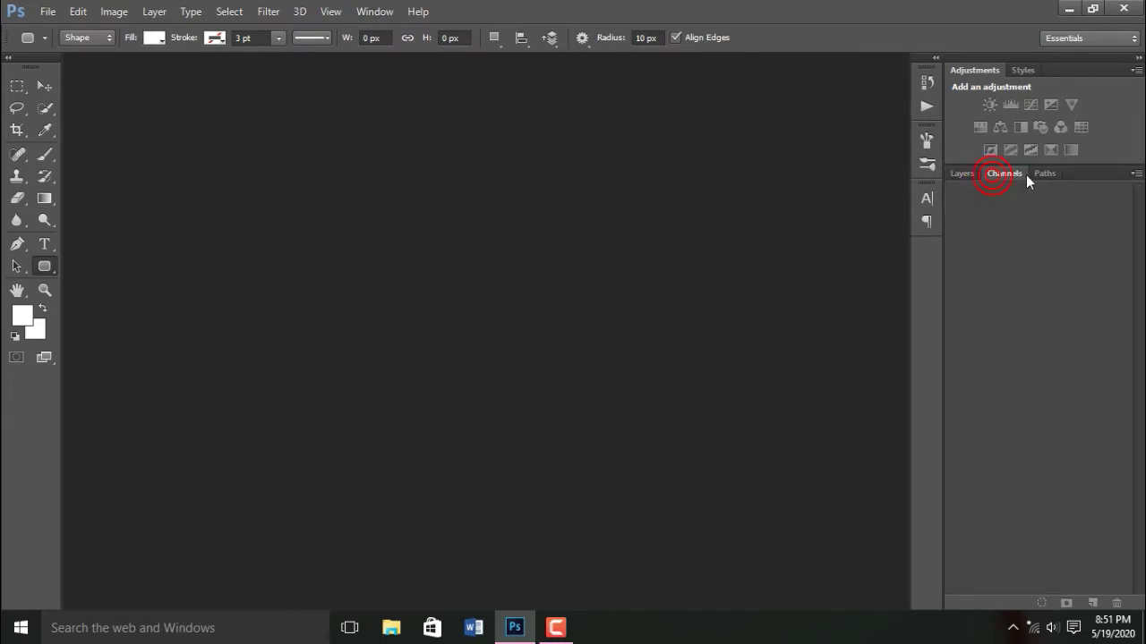
left_click(1044, 174)
left_click(962, 174)
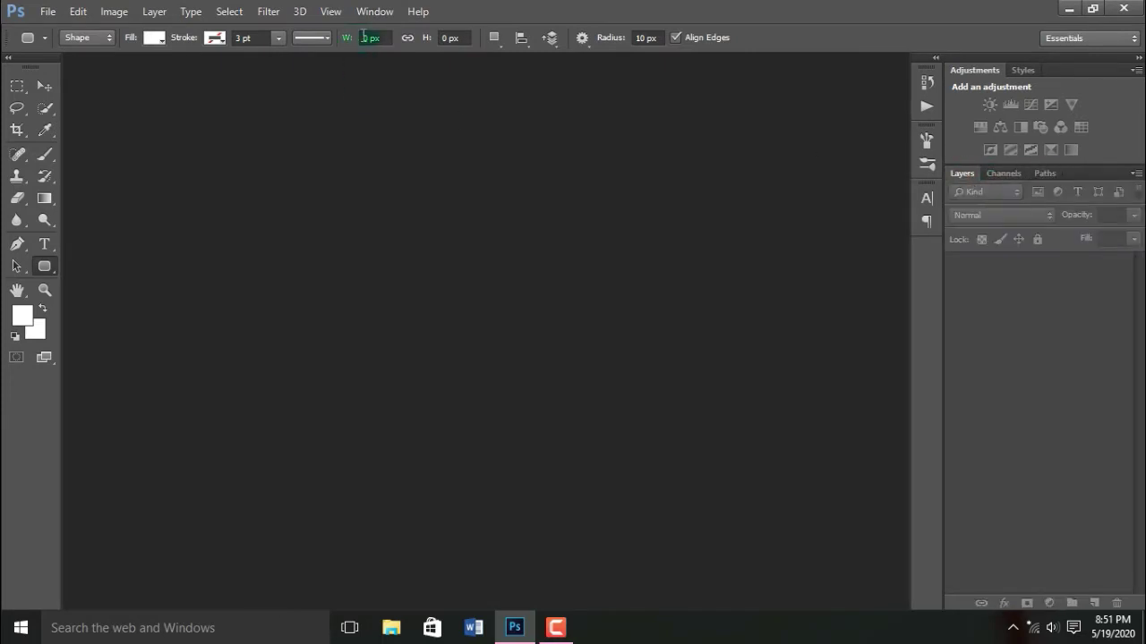
- Add the Color panel to the workspace
left_click(375, 10)
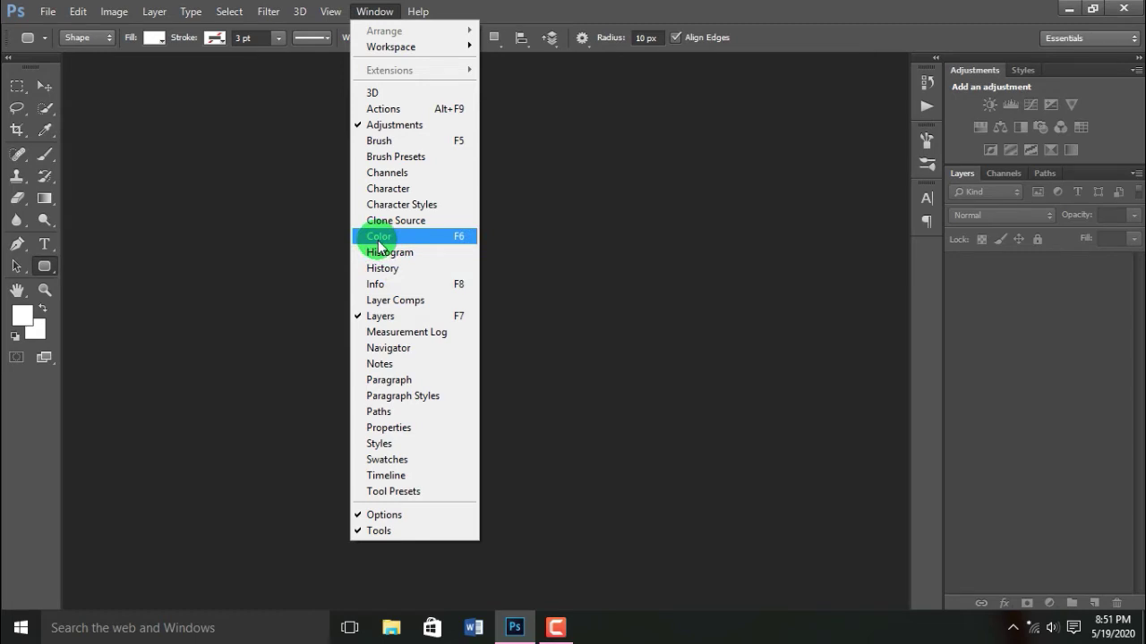
left_click(377, 238)
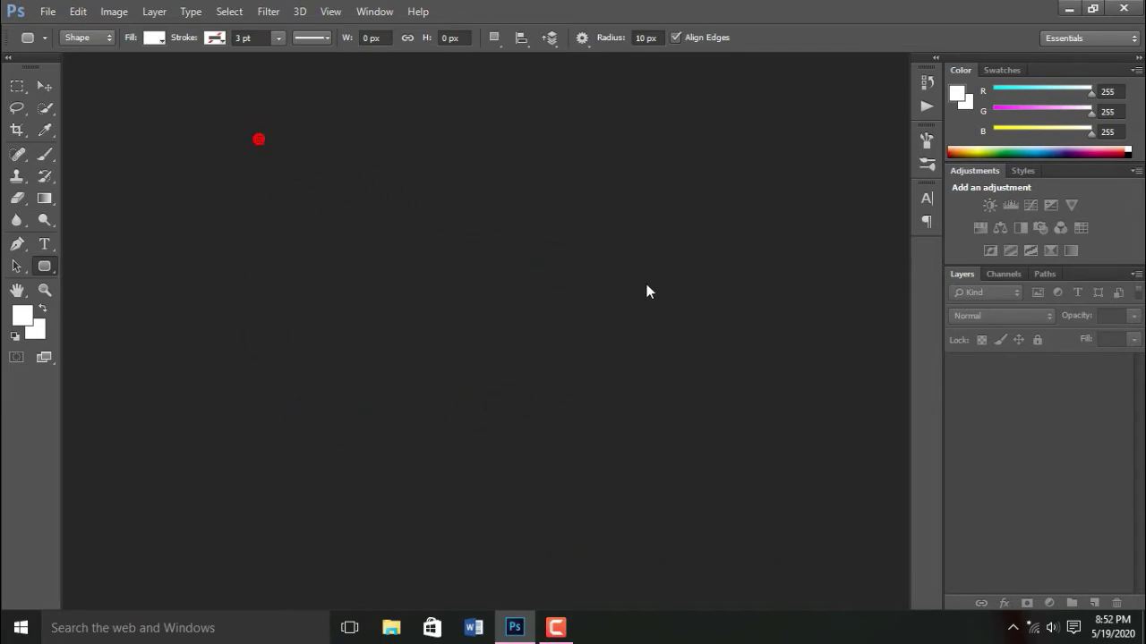
left_click(715, 432)
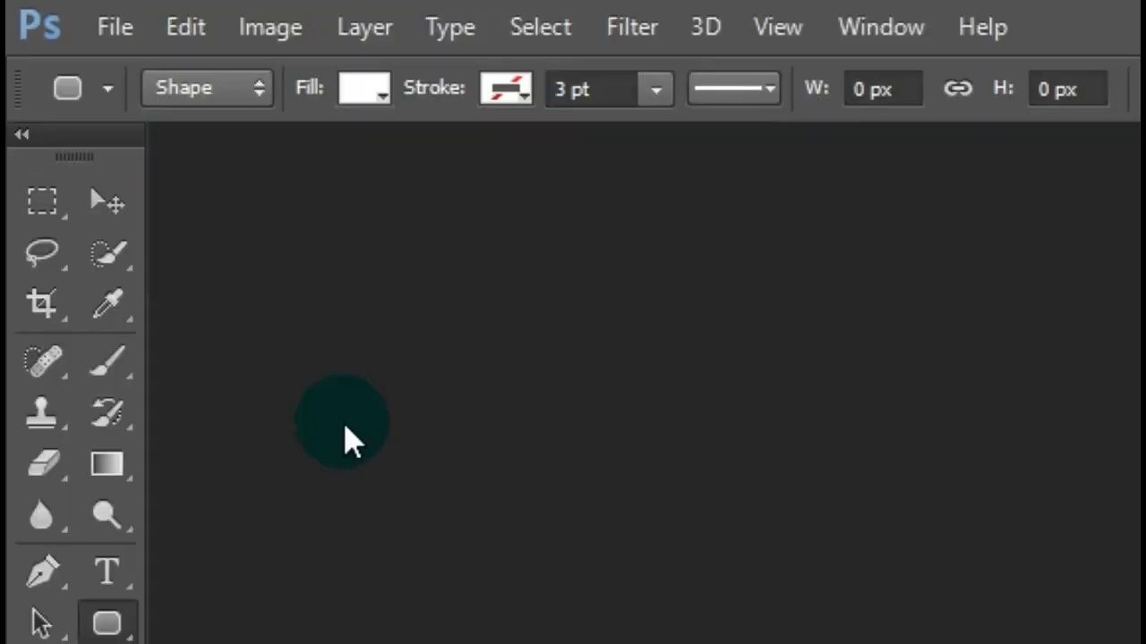
- Bring up the File menu to begin a new document
left_click(50, 11)
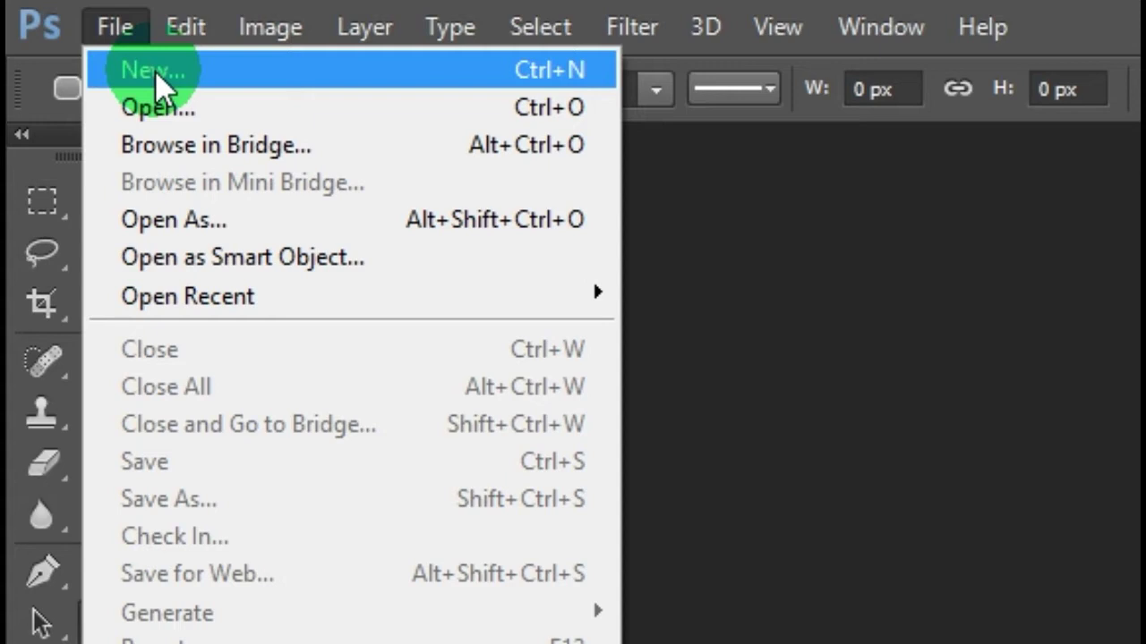
- Open the New document dialog and drag it aside
left_click(155, 71)
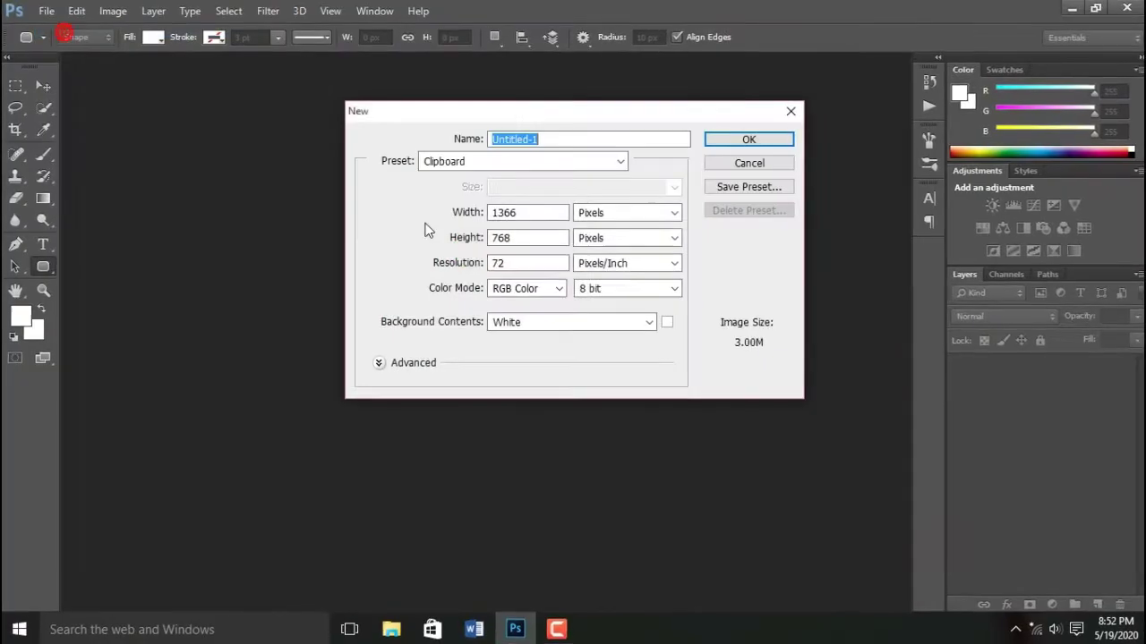
left_click_drag(565, 113, 467, 199)
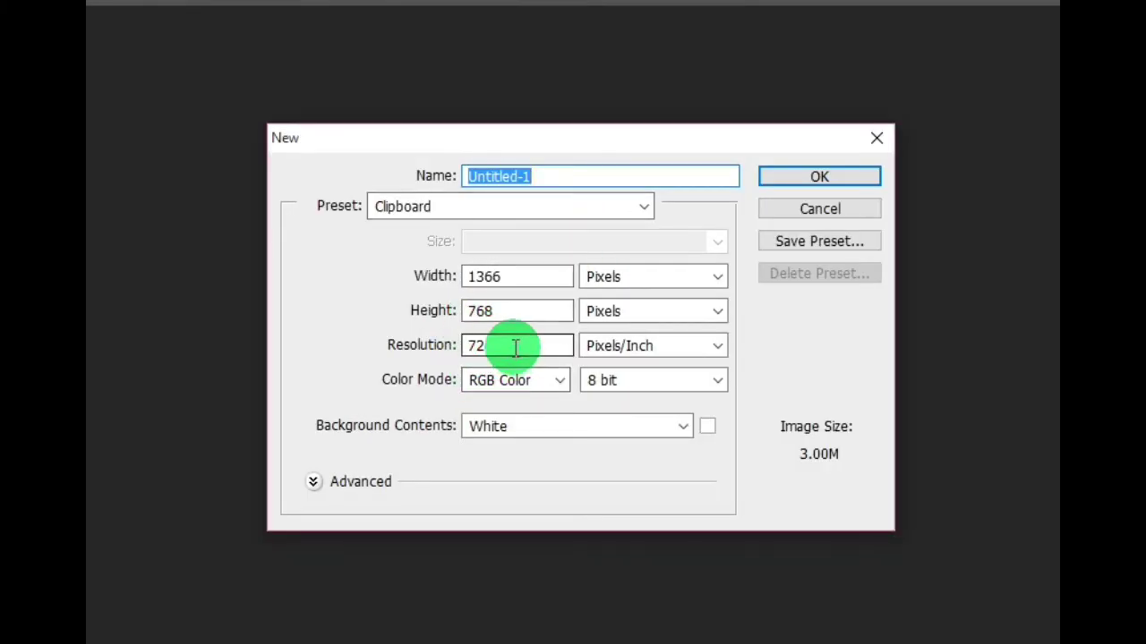
- Review the New dialog's colour mode and width unit options, keeping RGB Color and pixels
double_click(511, 346)
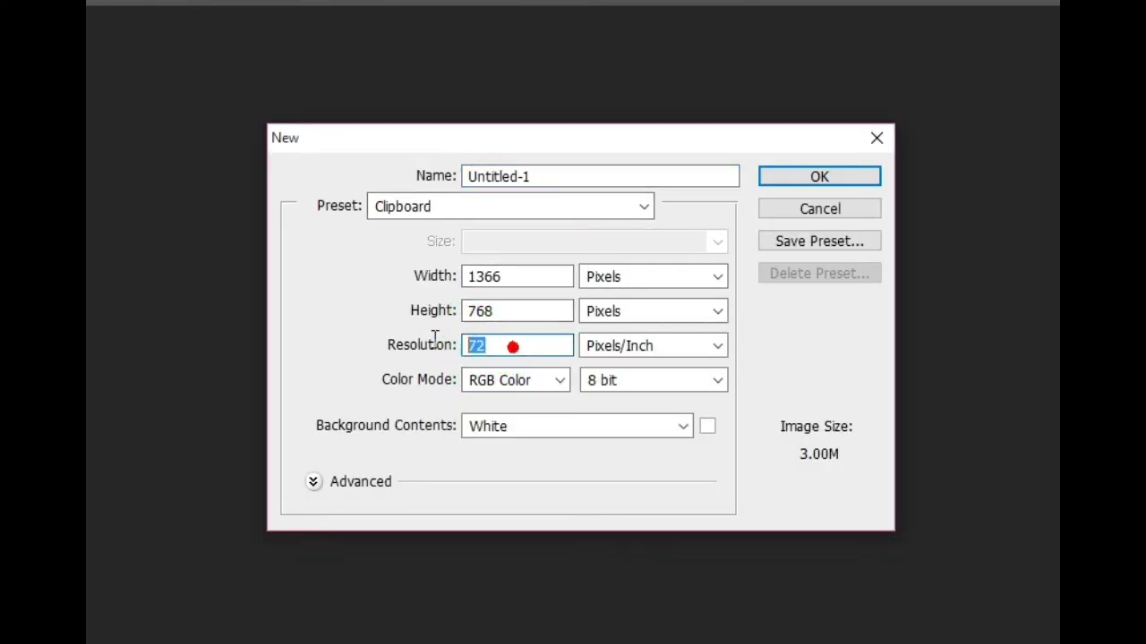
left_click(537, 380)
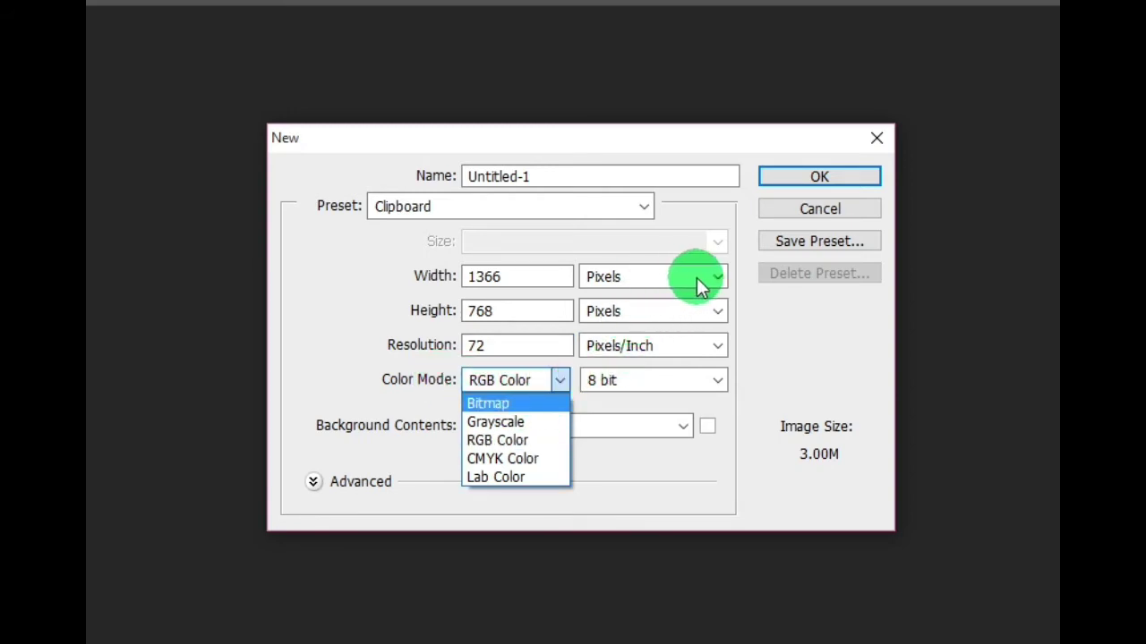
left_click(720, 275)
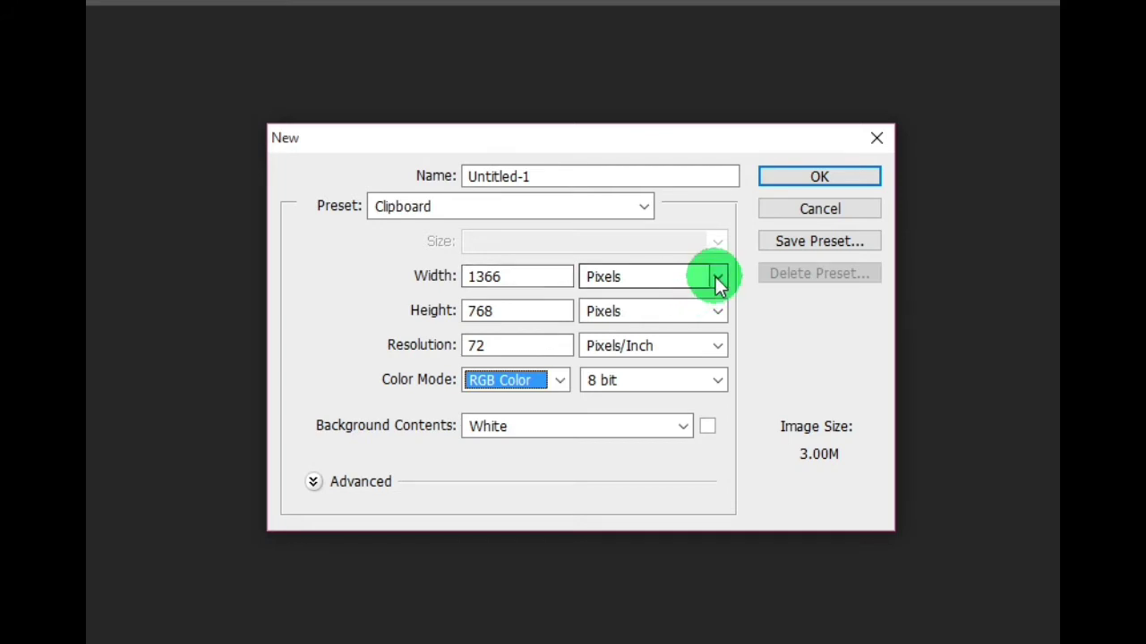
left_click(715, 277)
left_click(647, 300)
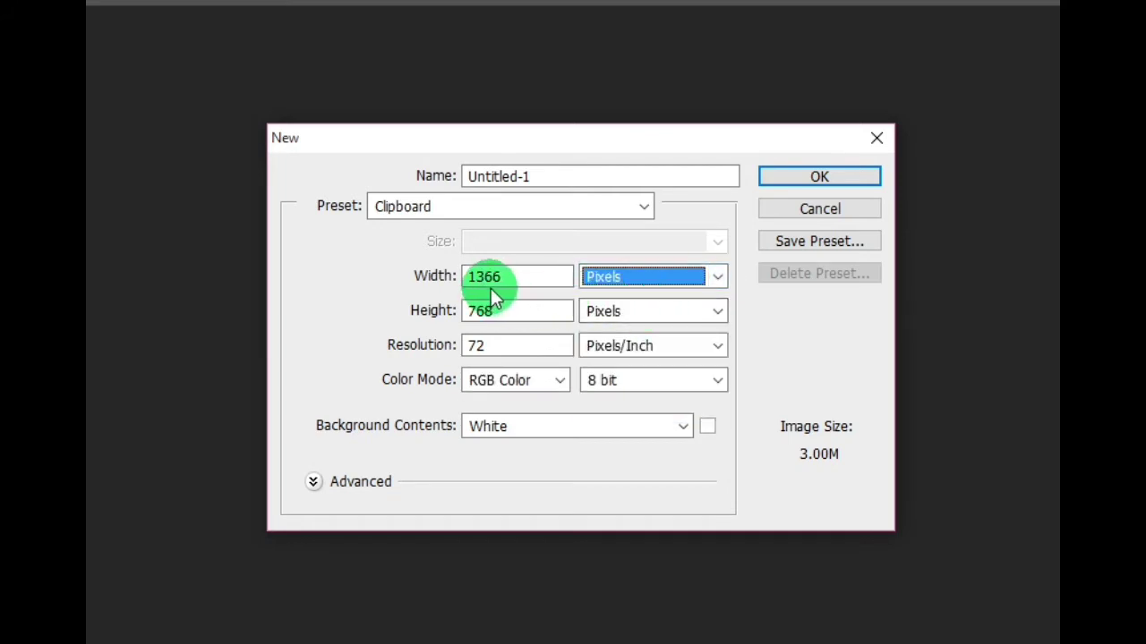
left_click(717, 276)
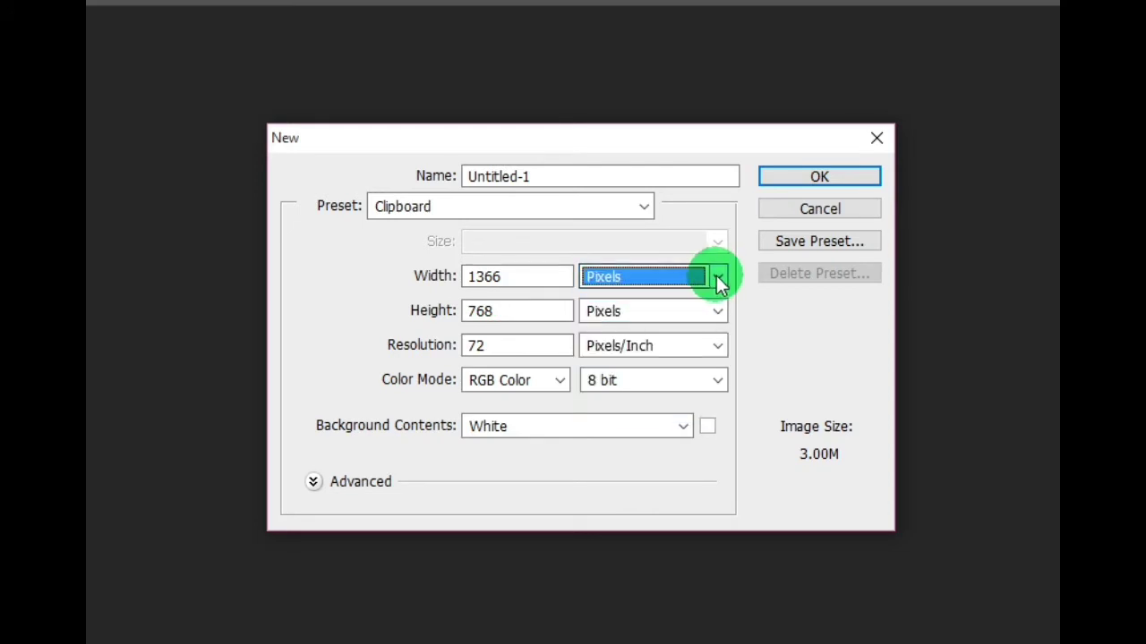
left_click(509, 346)
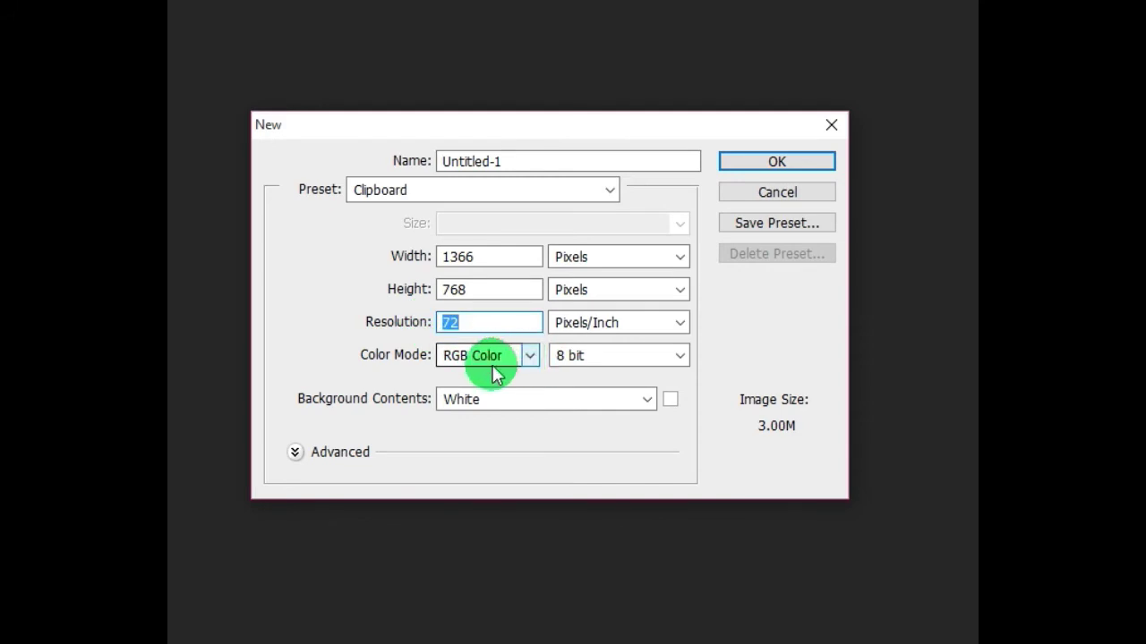
left_click(530, 360)
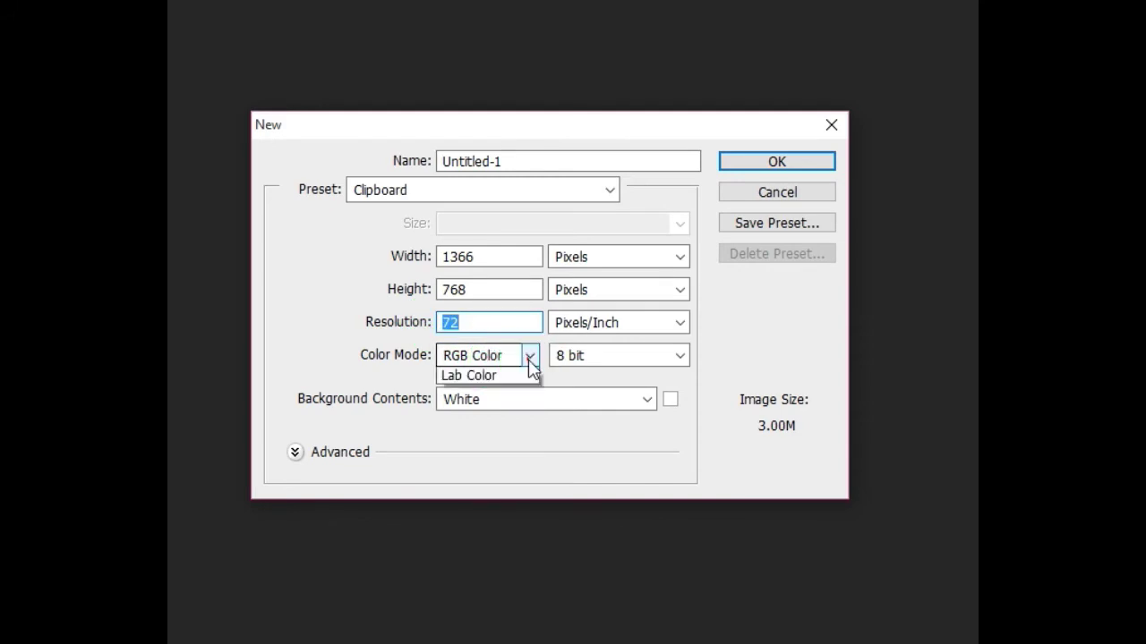
left_click(487, 414)
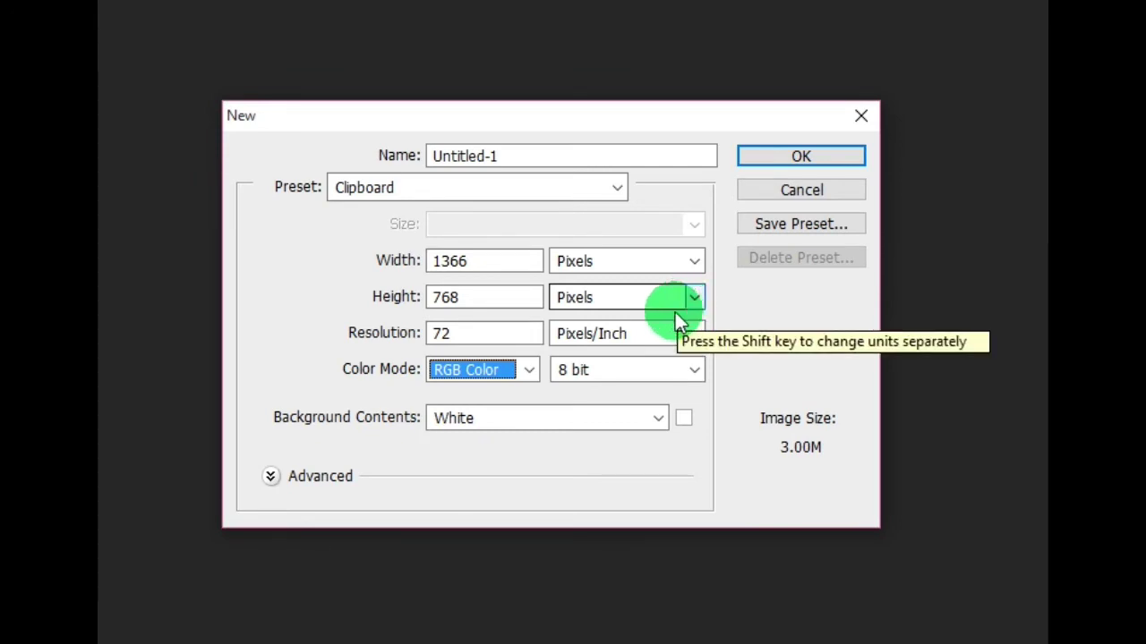
- Switch document units to Inches, resolution to 300 ppi, and colour mode to CMYK Color
left_click(696, 261)
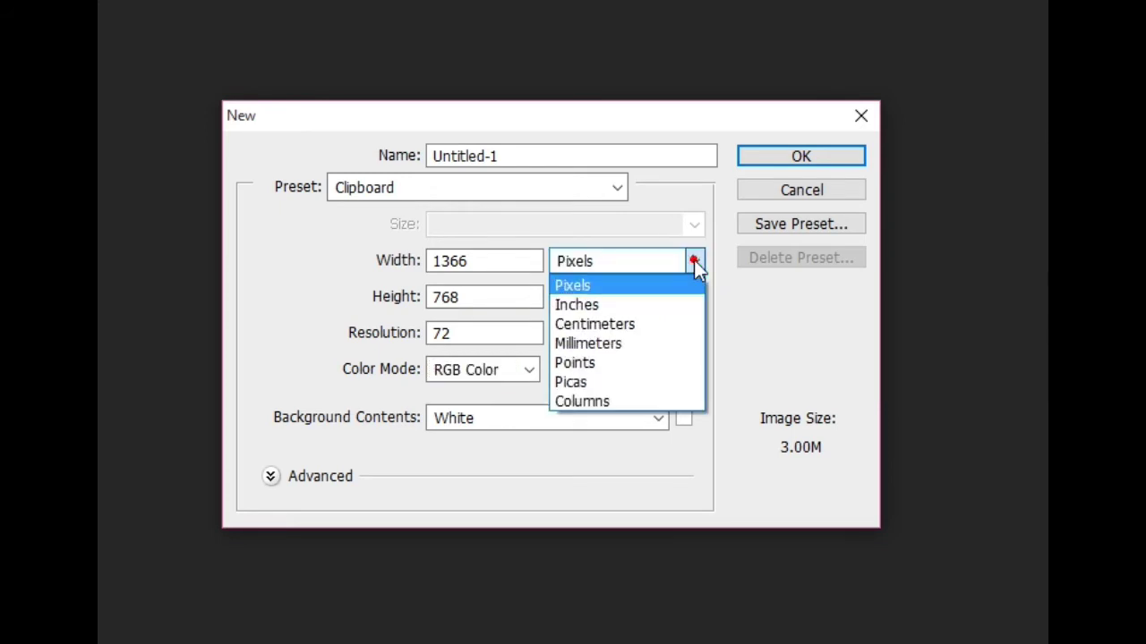
left_click(636, 300)
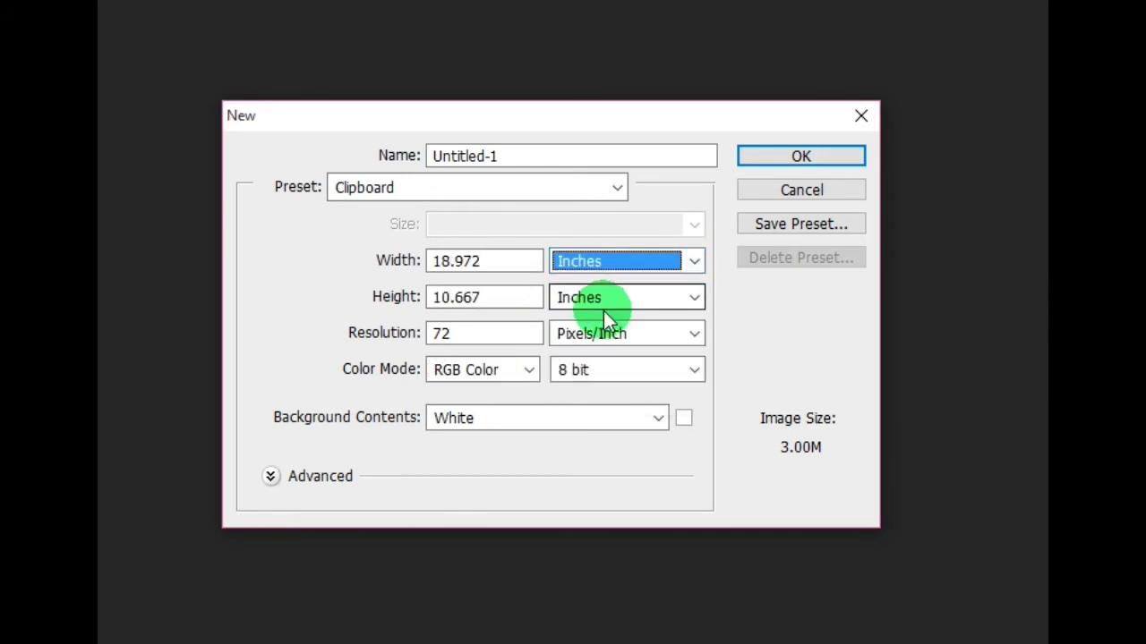
left_click(478, 332)
left_click(380, 336)
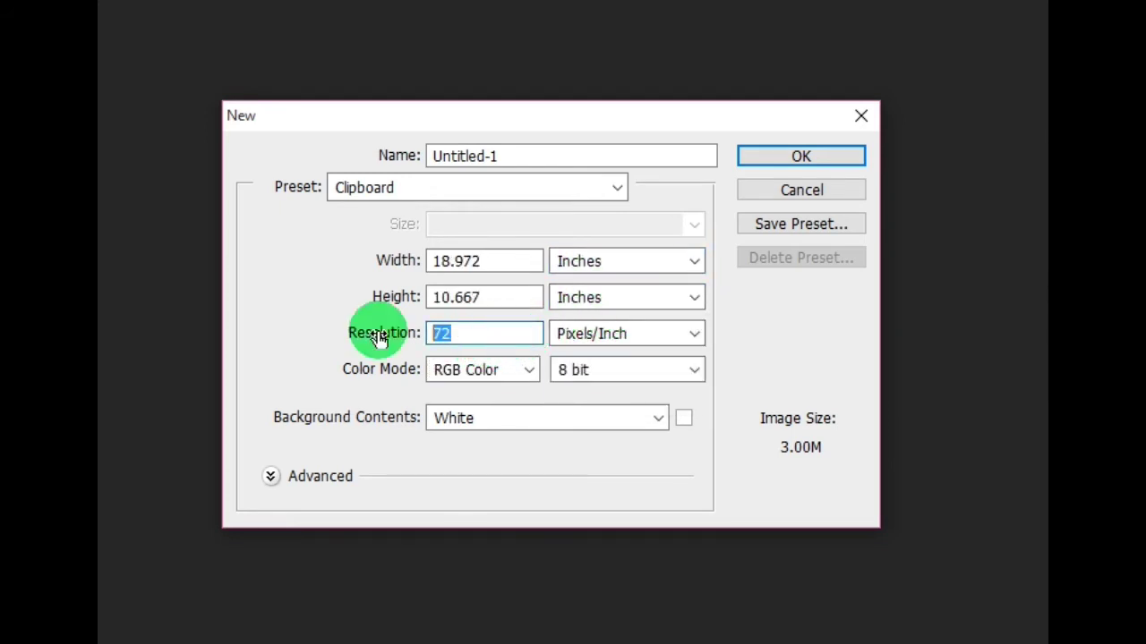
type("300")
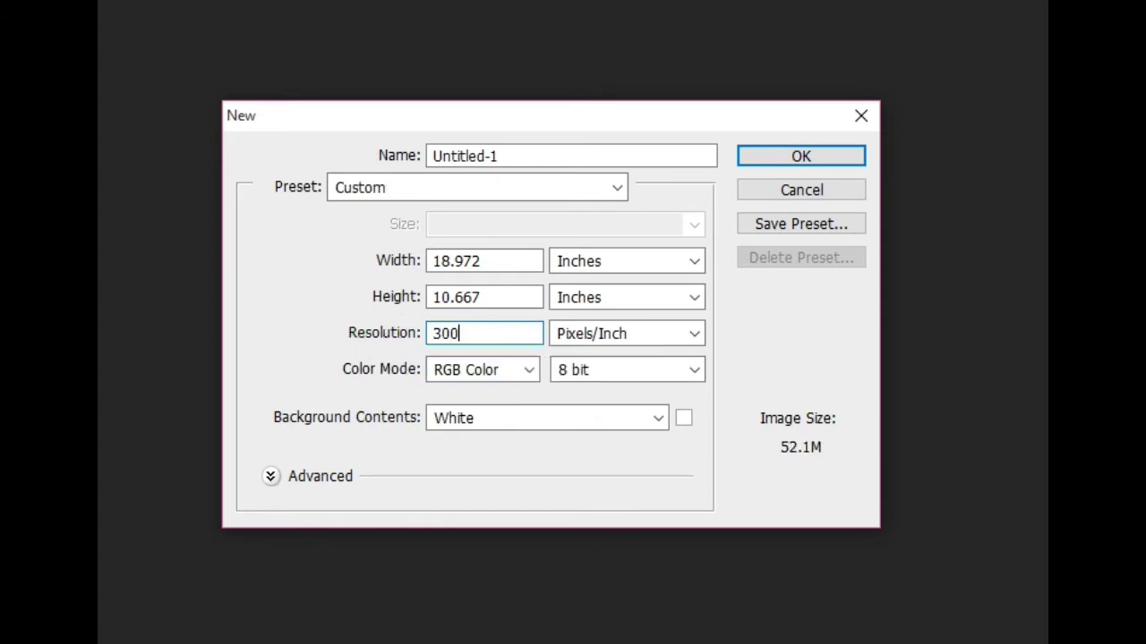
left_click(387, 338)
left_click(532, 369)
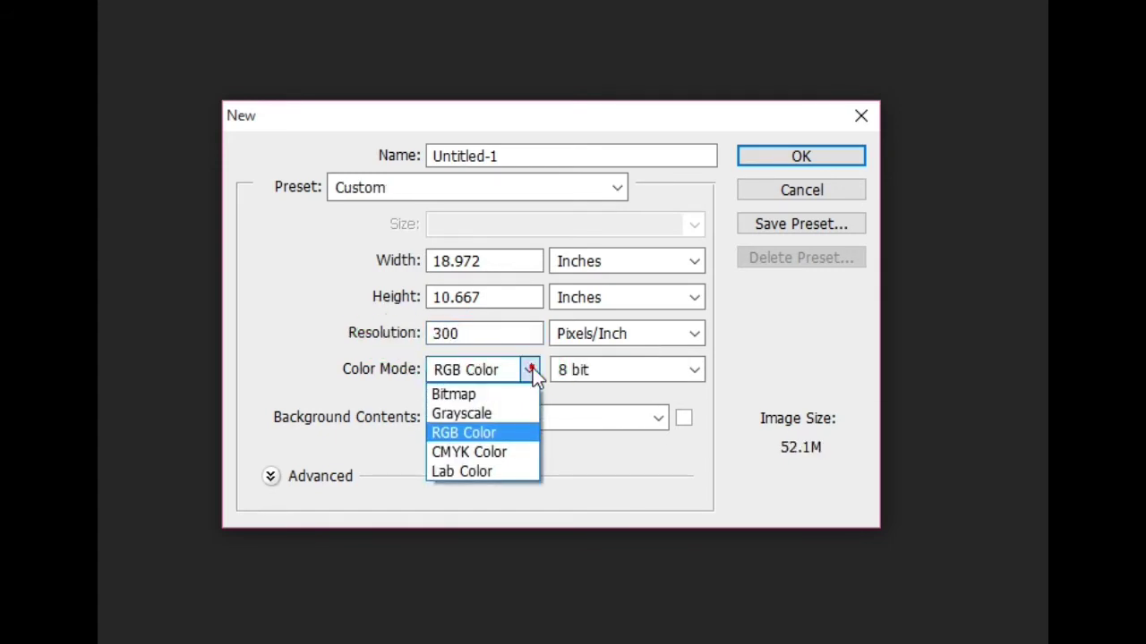
left_click_drag(492, 432, 486, 452)
left_click(486, 451)
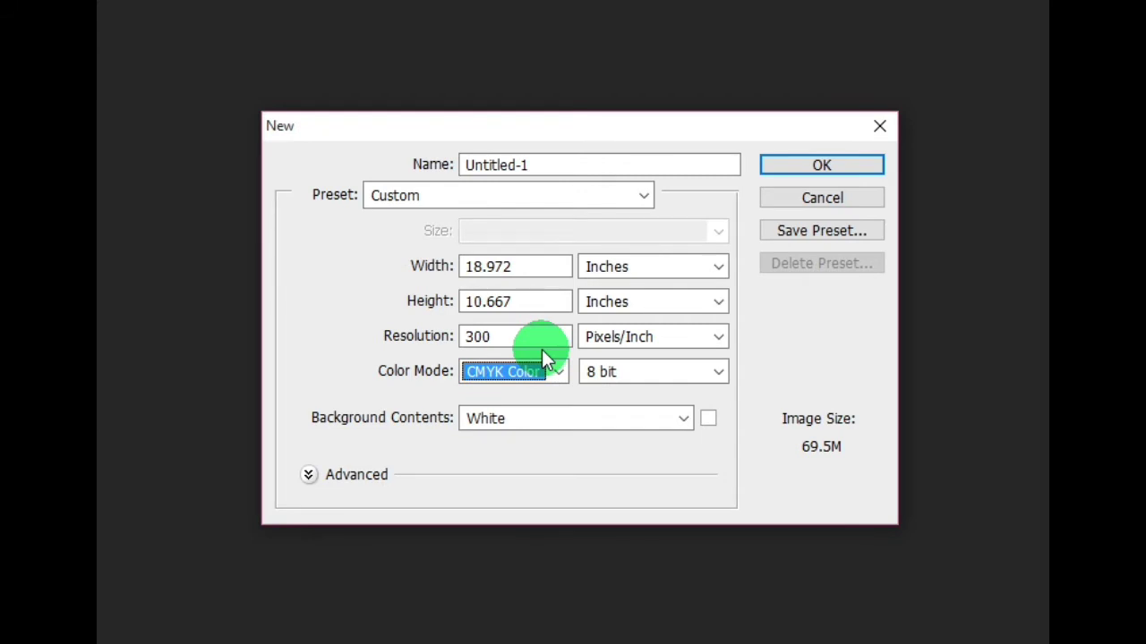
- Set the new document to 820 × 340 pixels at 72 pixels/inch
left_click(717, 271)
left_click(677, 288)
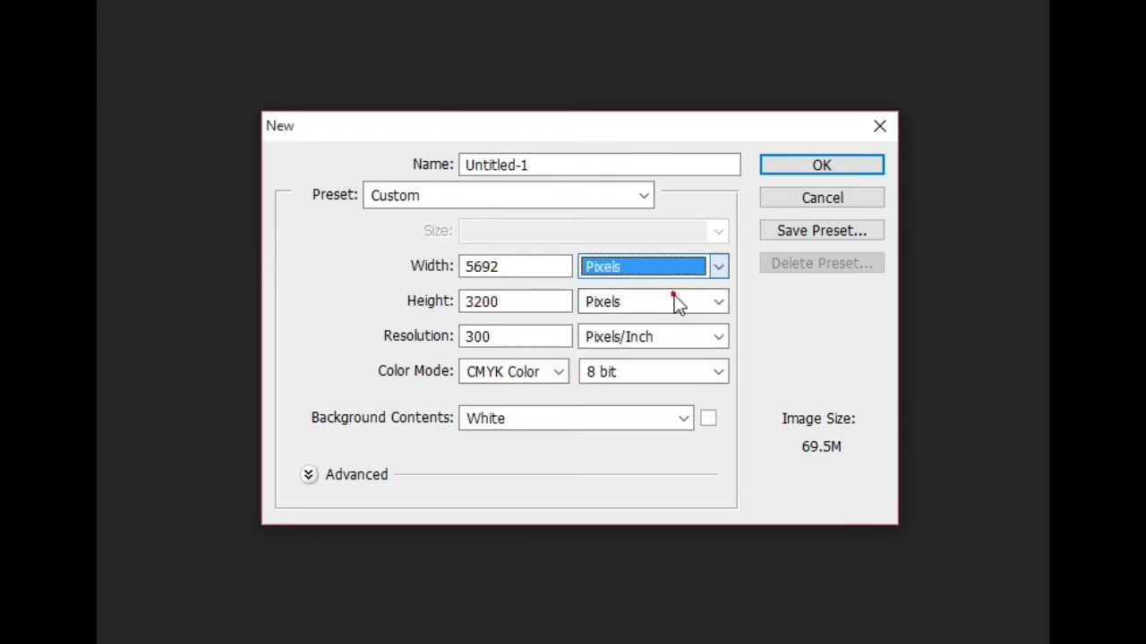
left_click(504, 271)
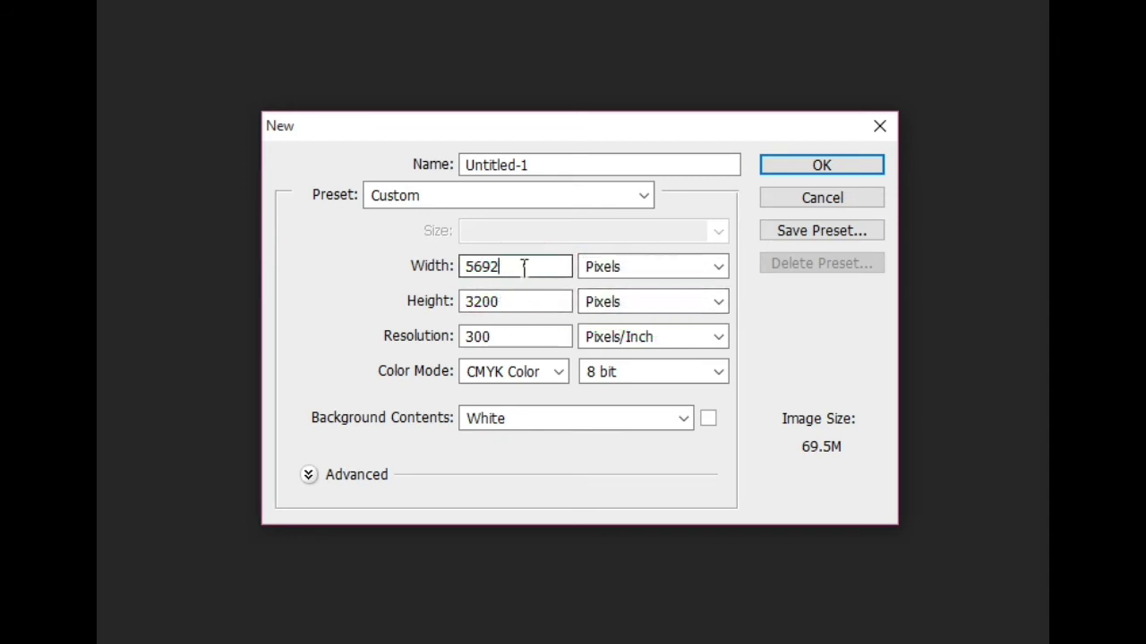
left_click_drag(524, 268, 371, 270)
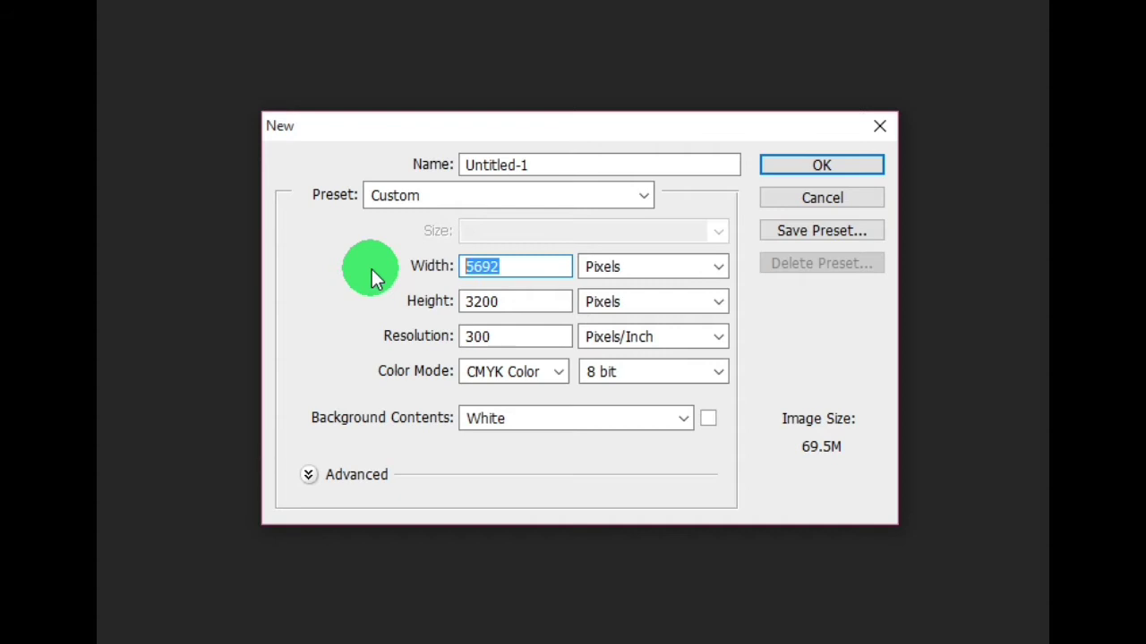
type("82")
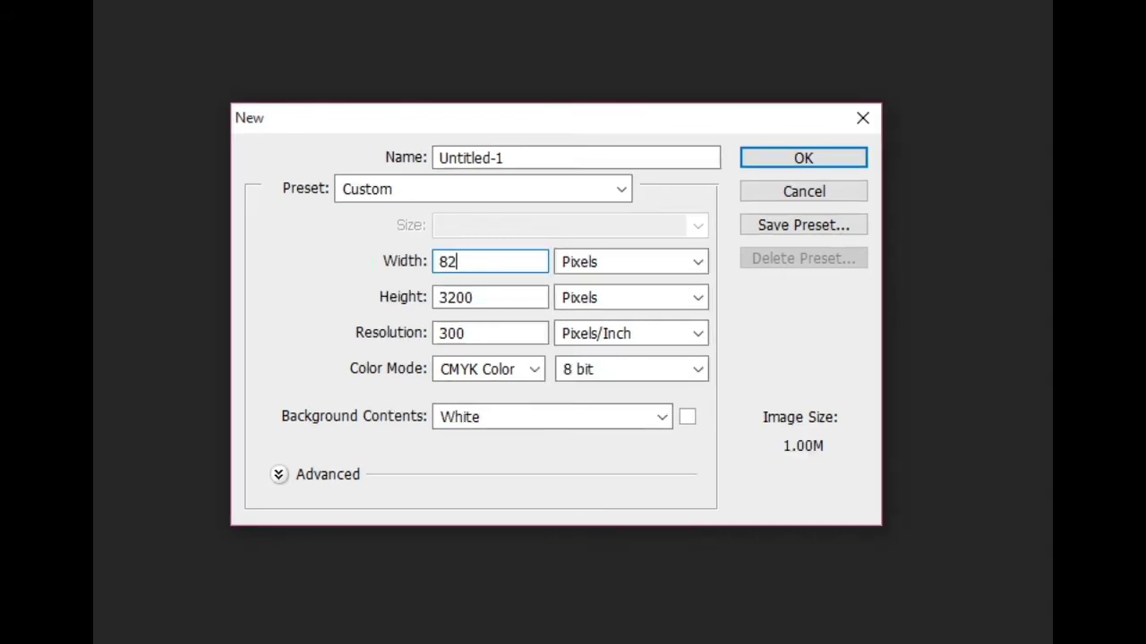
type("0")
key("Tab")
key("Tab")
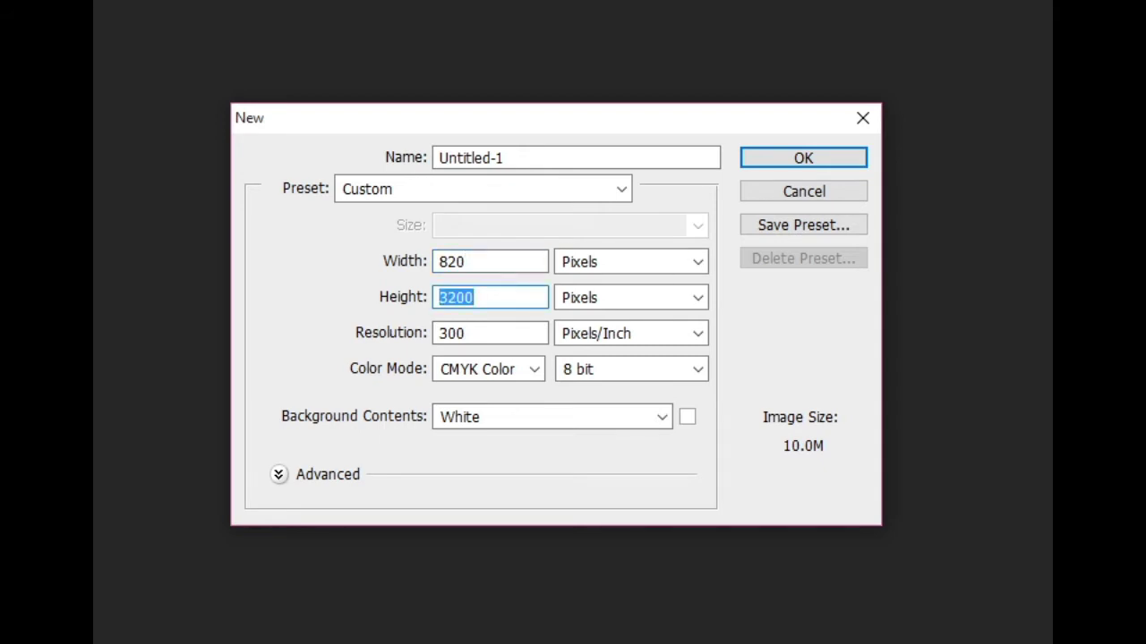
type("34")
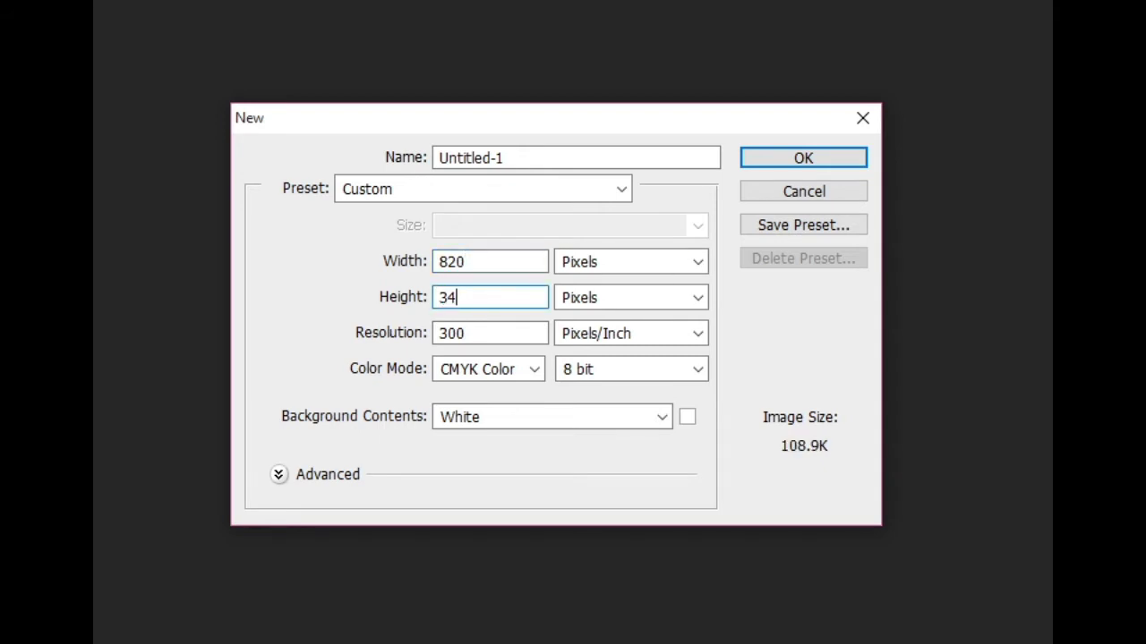
type("0")
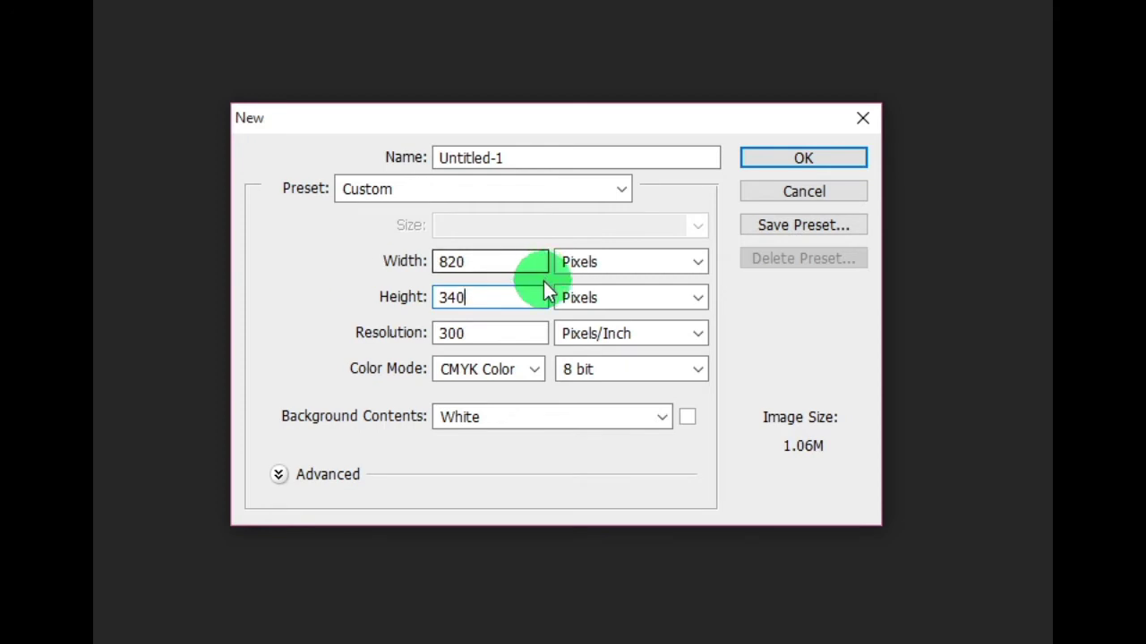
double_click(476, 330)
type("7")
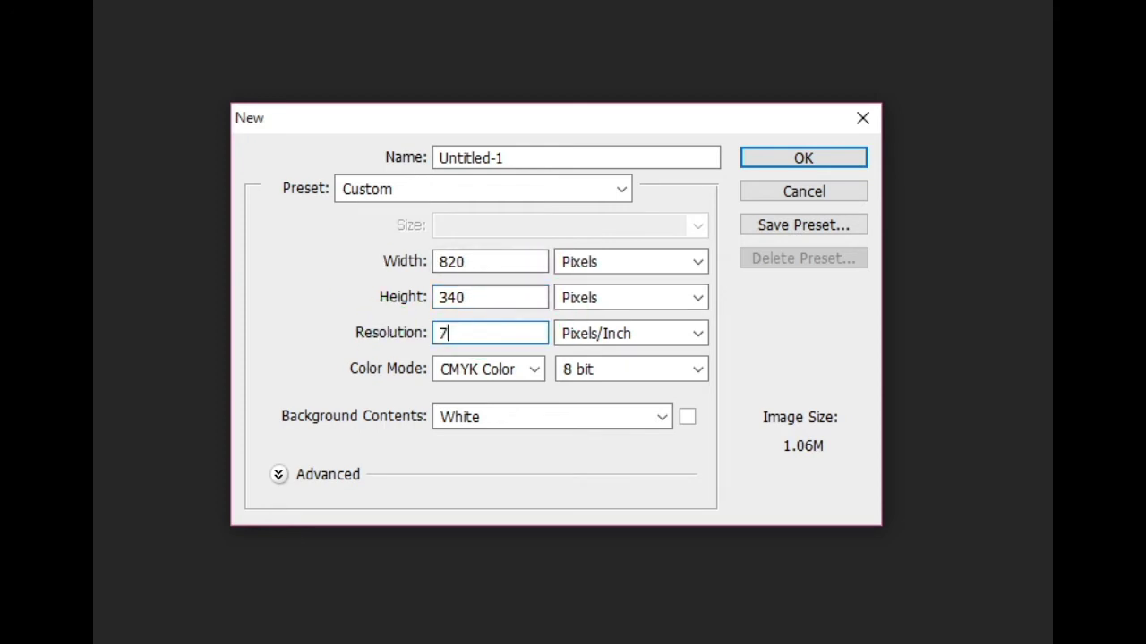
type("2")
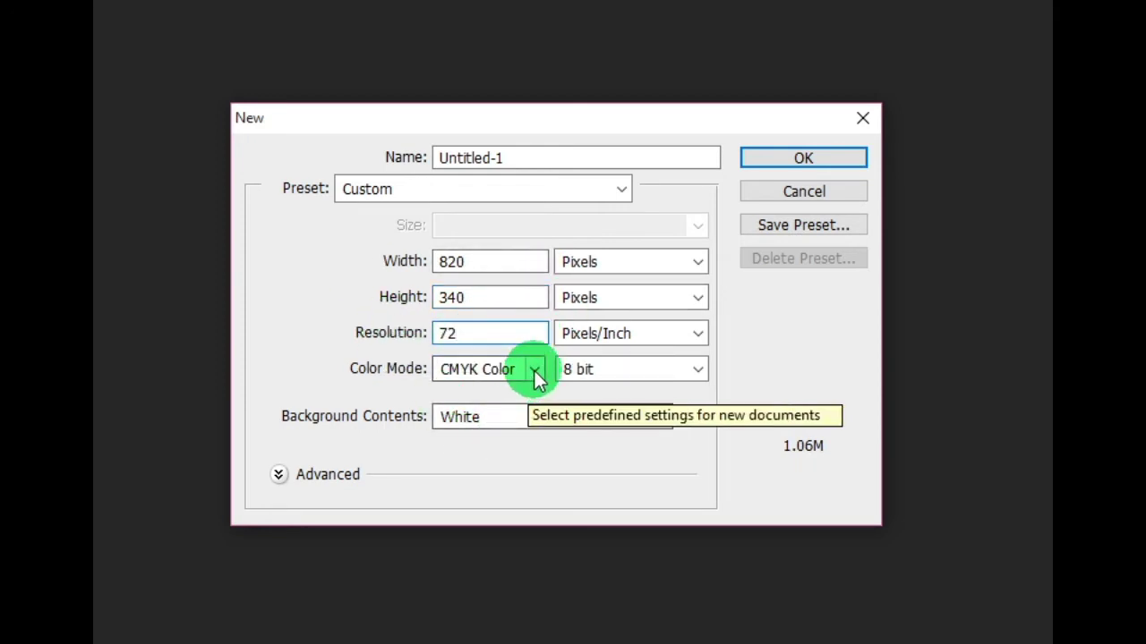
- Choose RGB Color with a White background, name it 'Facebook cover', and create it
left_click(533, 371)
left_click(495, 431)
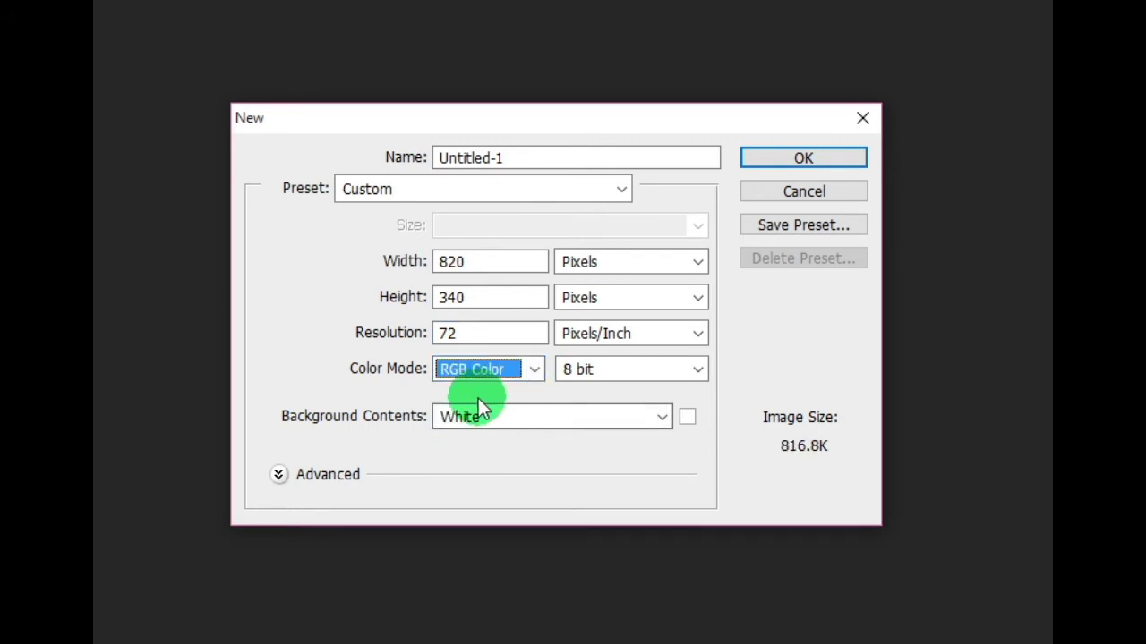
left_click(661, 417)
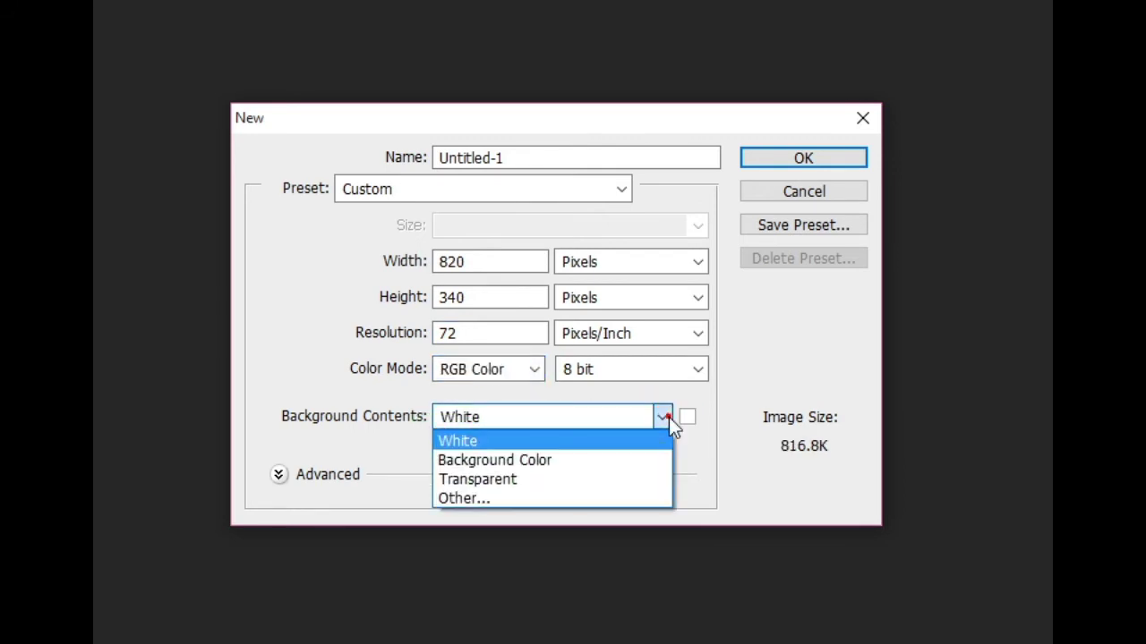
left_click(597, 439)
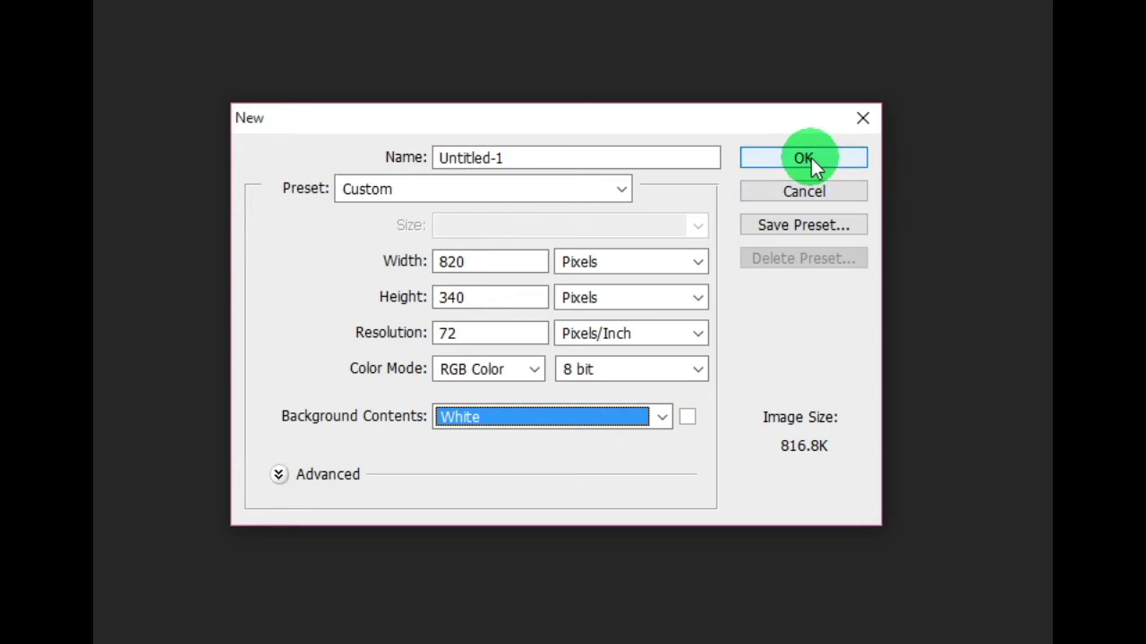
mouse_move(526, 154)
left_mouse_down()
mouse_move(455, 163)
mouse_move(417, 186)
left_mouse_up()
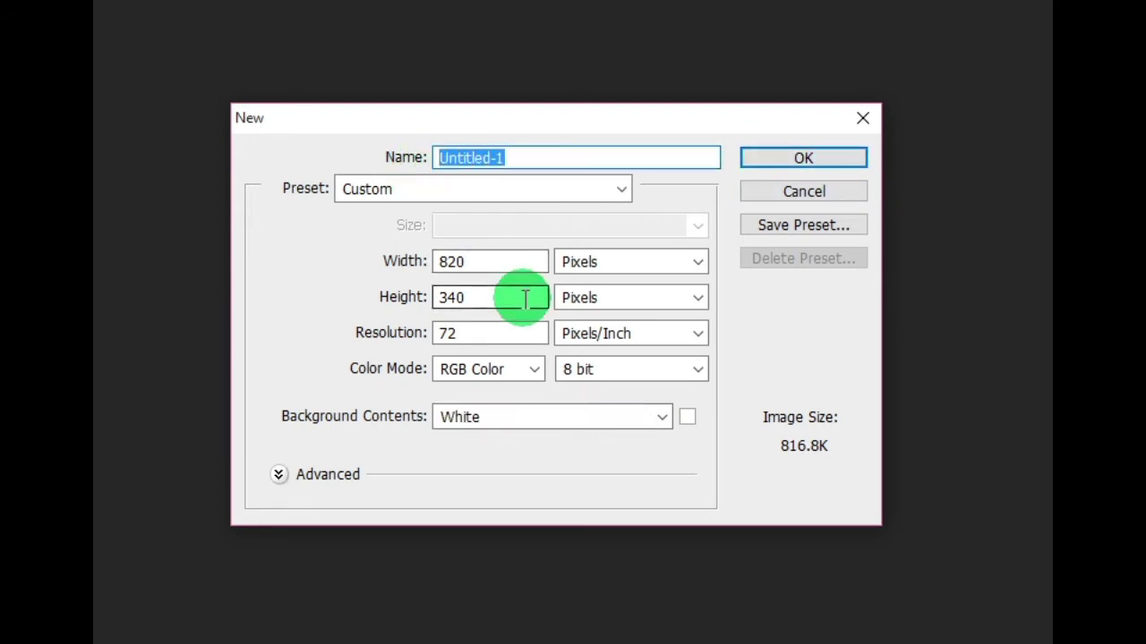
type("Fa")
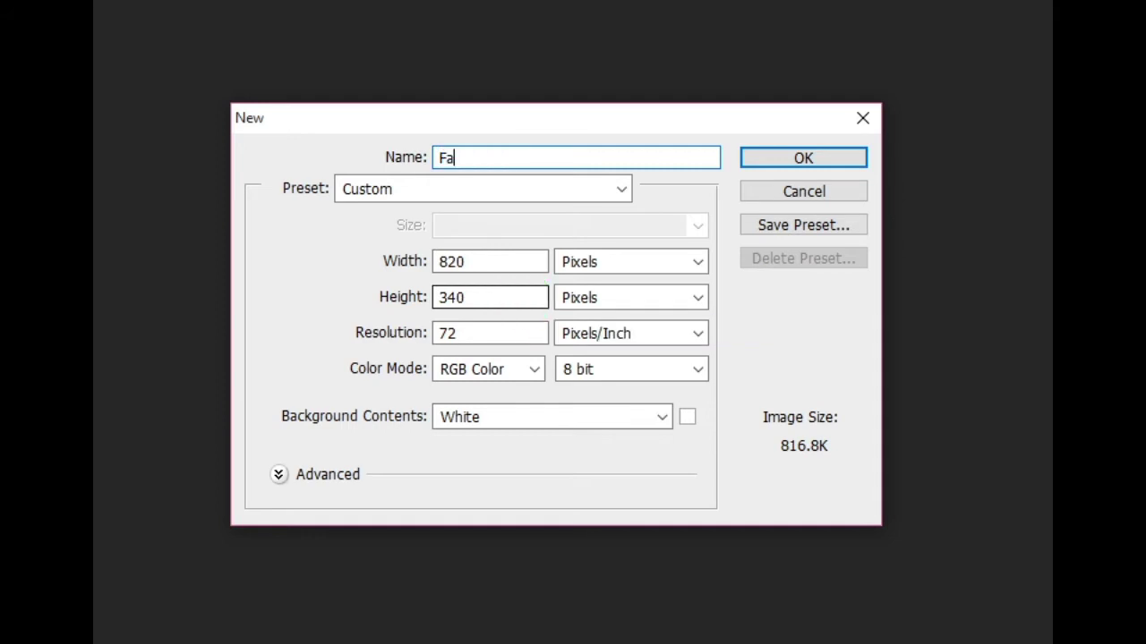
type("cebo")
type("ok cov")
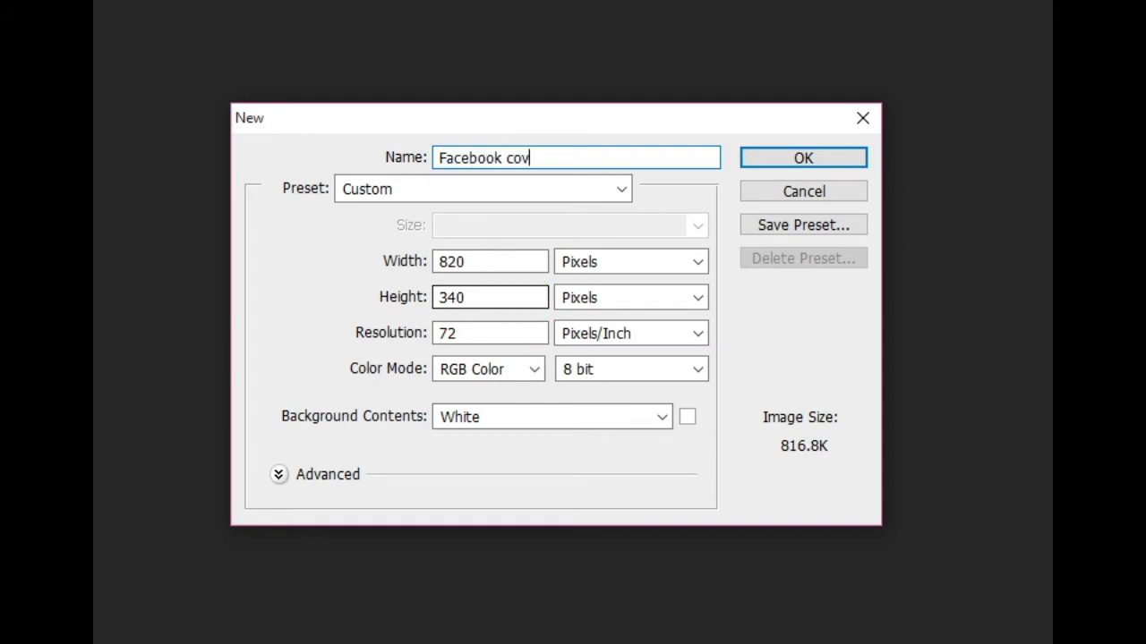
type("er")
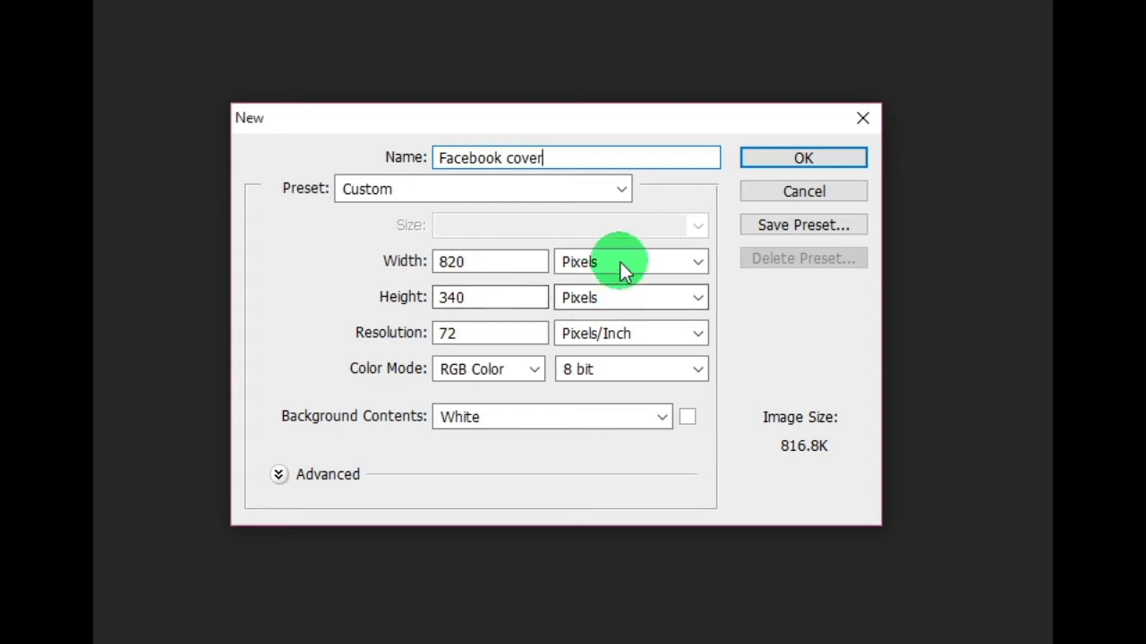
left_click_drag(557, 158, 432, 157)
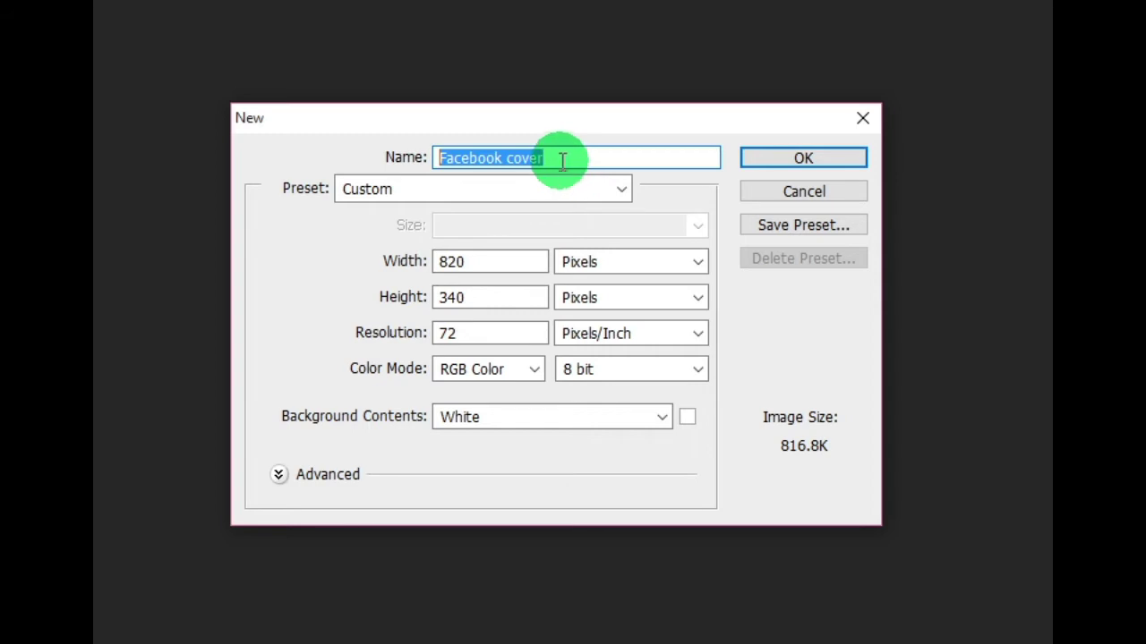
left_click(788, 166)
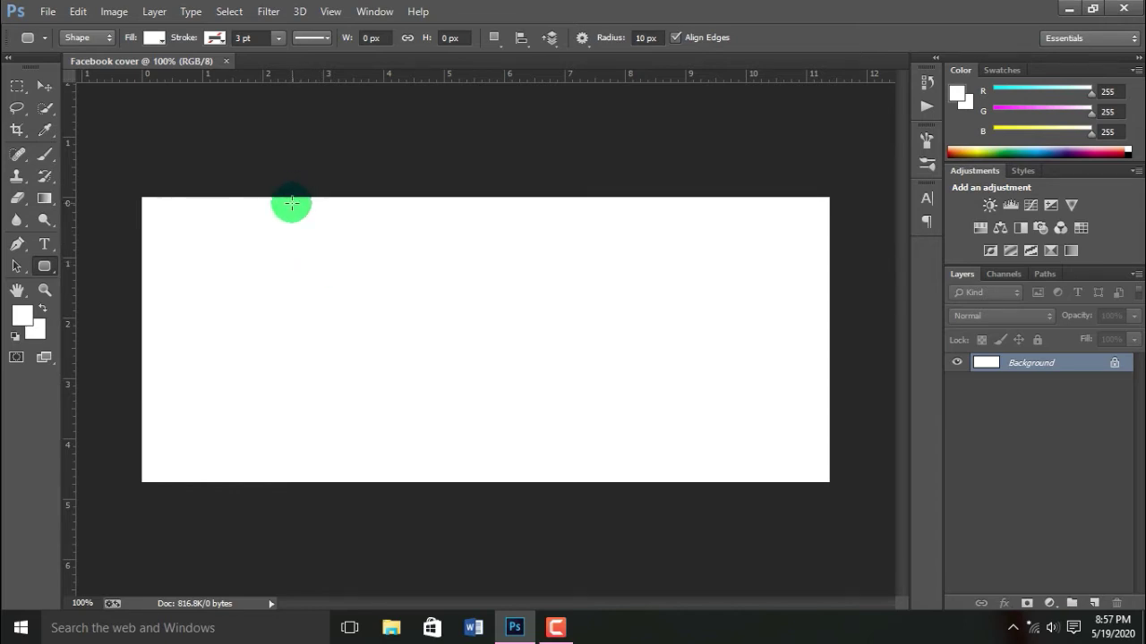
- Select the Move tool, then open the shape tools flyout
left_click(42, 86)
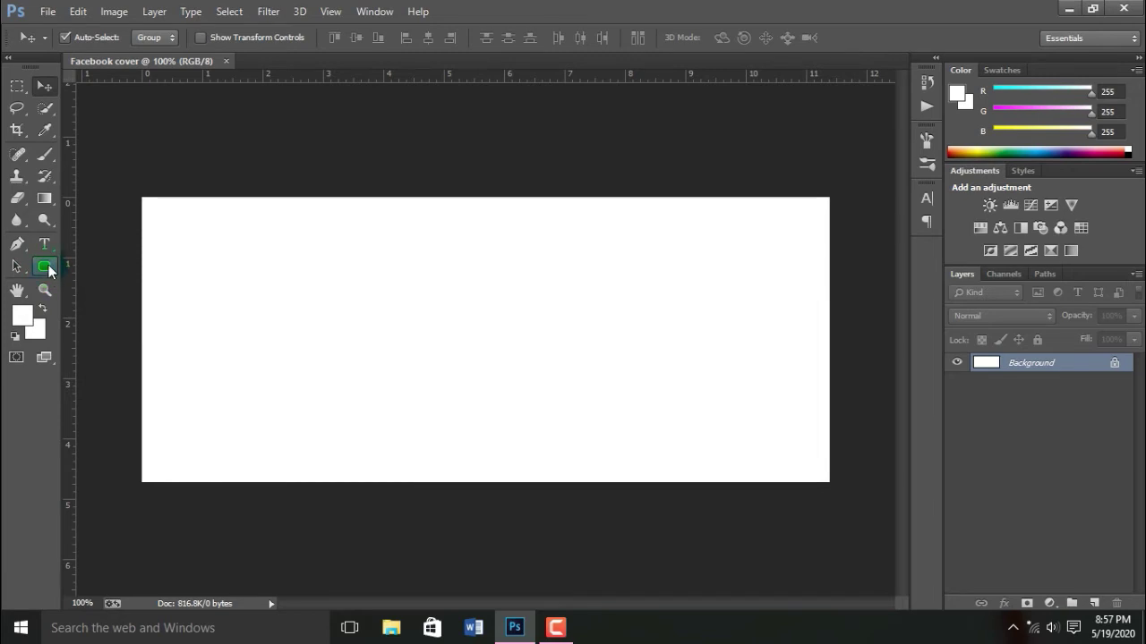
left_click_drag(48, 268, 95, 264)
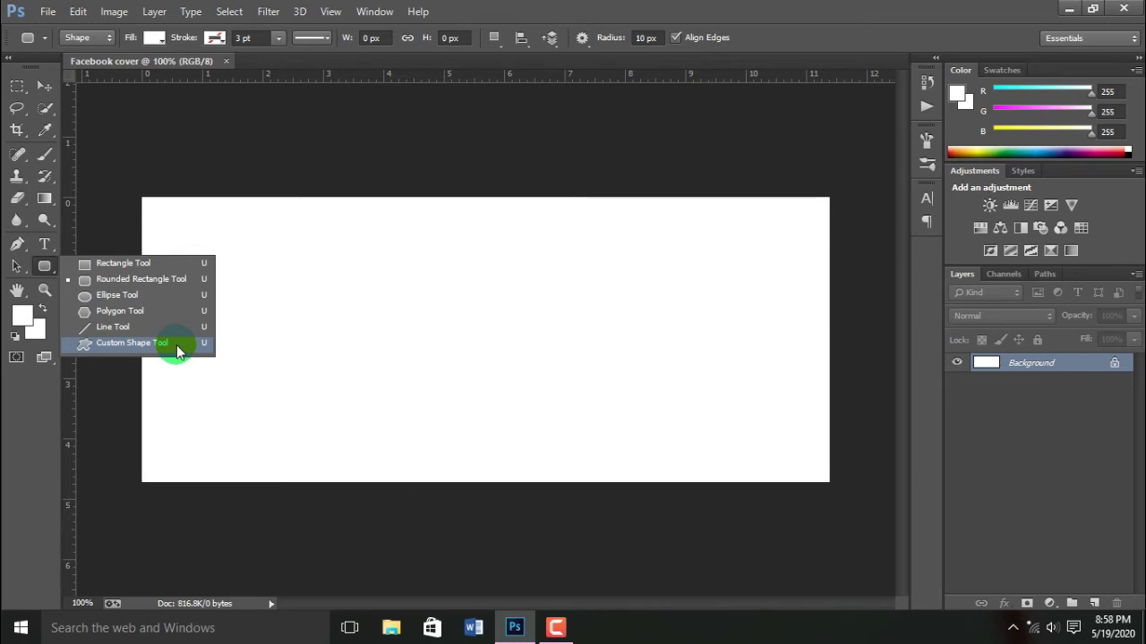
- Draw a 232 × 258 px rectangle on the canvas's left with the Rectangle tool, moving Properties aside
left_click(176, 345)
left_click(47, 267)
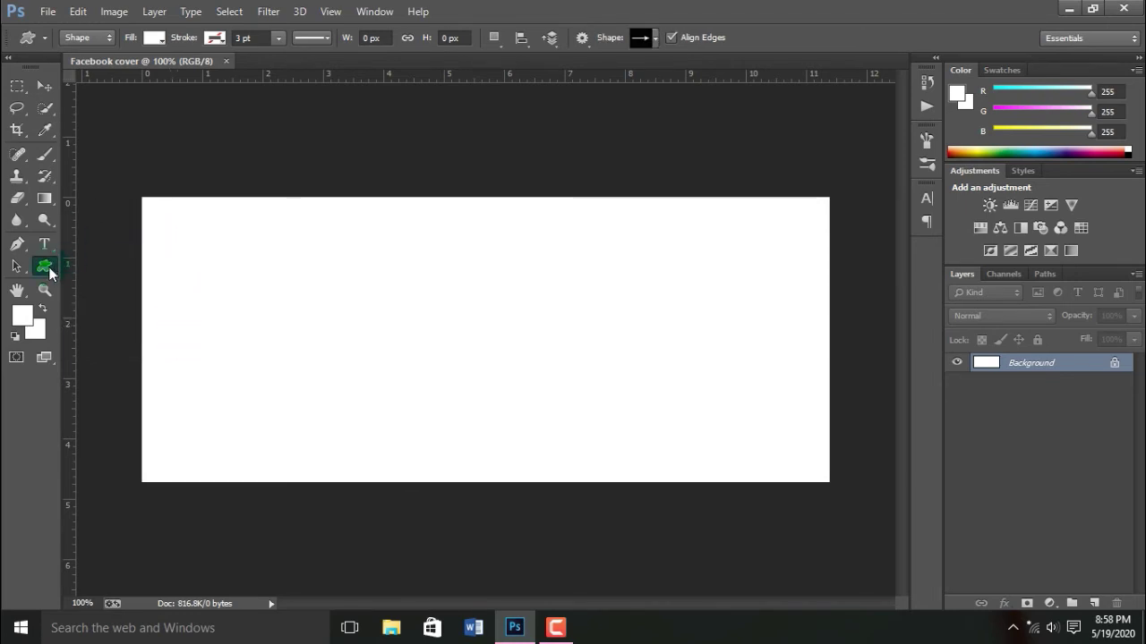
left_click(92, 271)
left_click(277, 249)
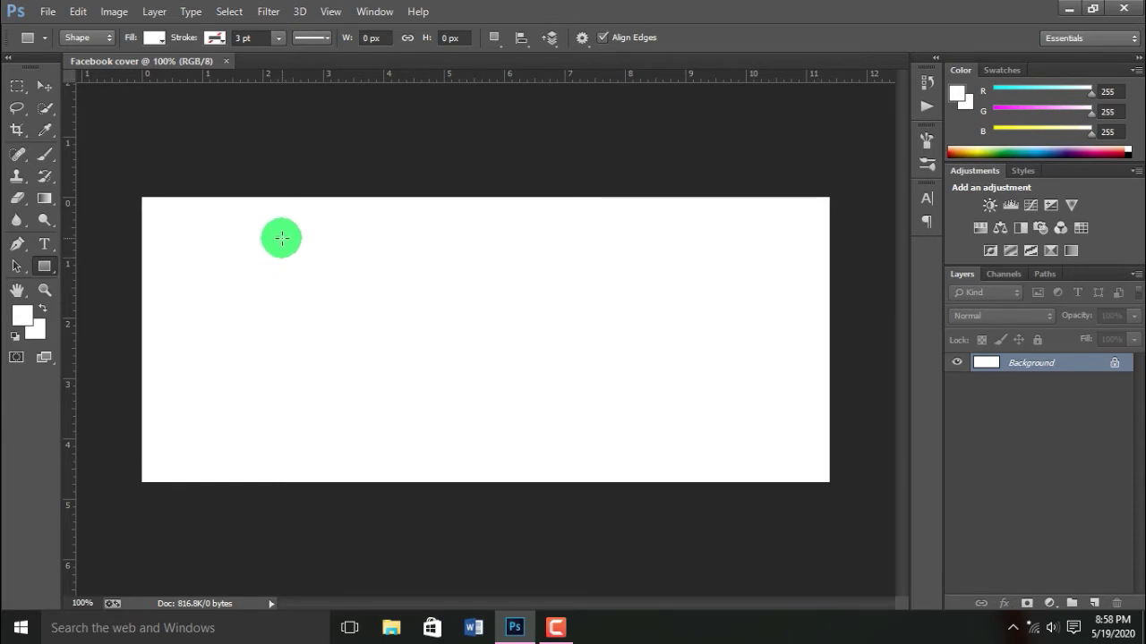
left_click_drag(277, 248, 232, 242)
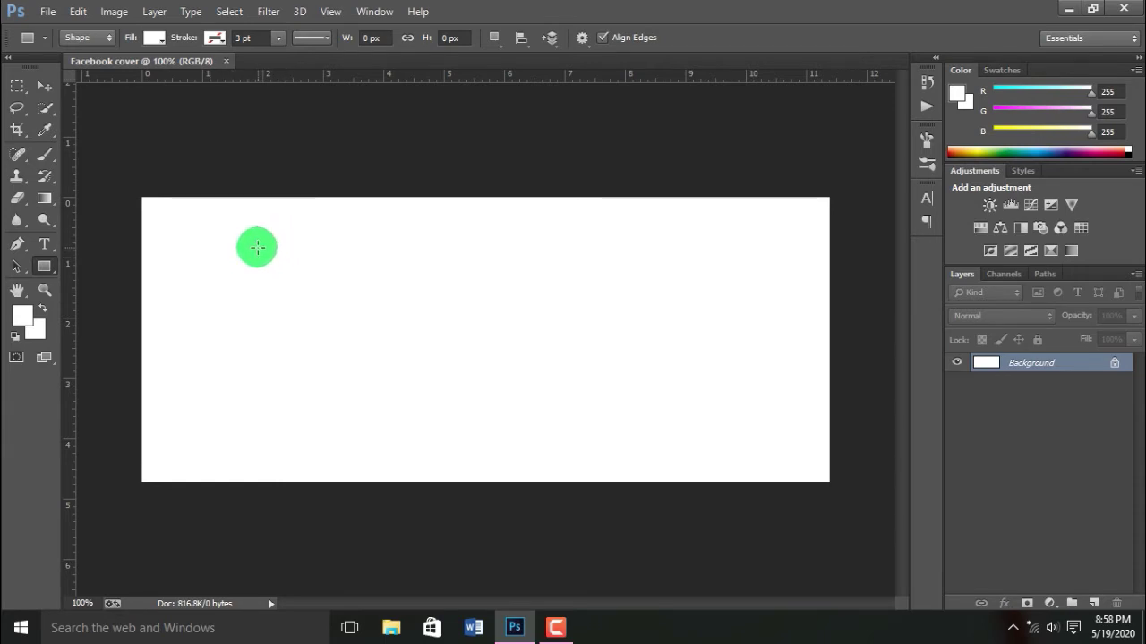
left_click_drag(260, 249, 353, 356)
left_click_drag(327, 158, 645, 156)
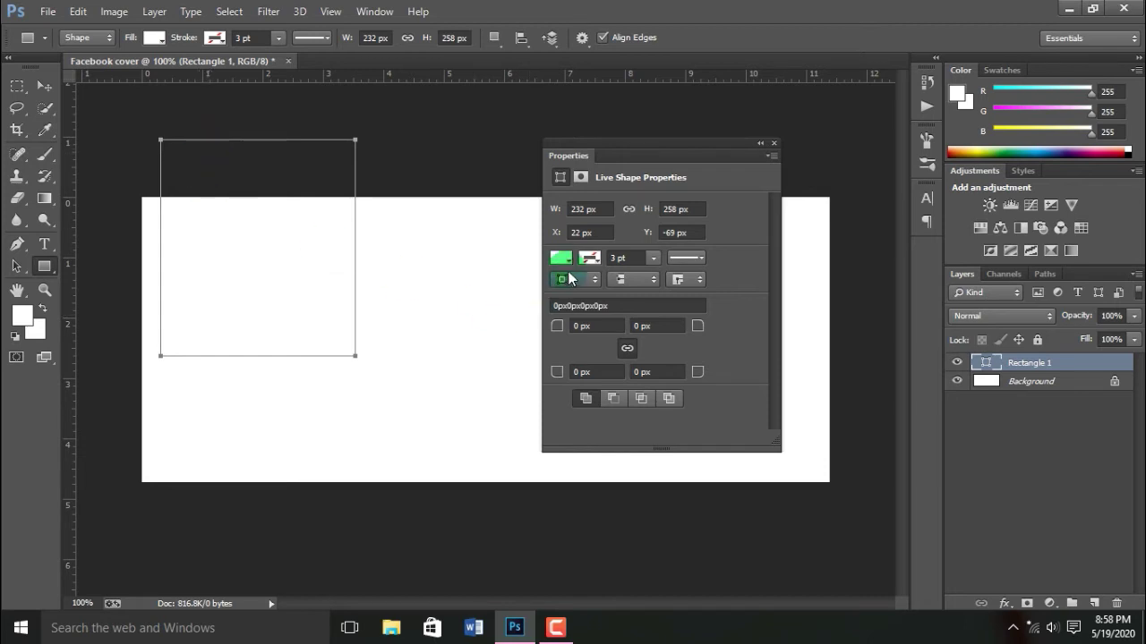
- Fill the rectangle light cyan and move it inside the canvas to X 50, Y 40
left_click(562, 258)
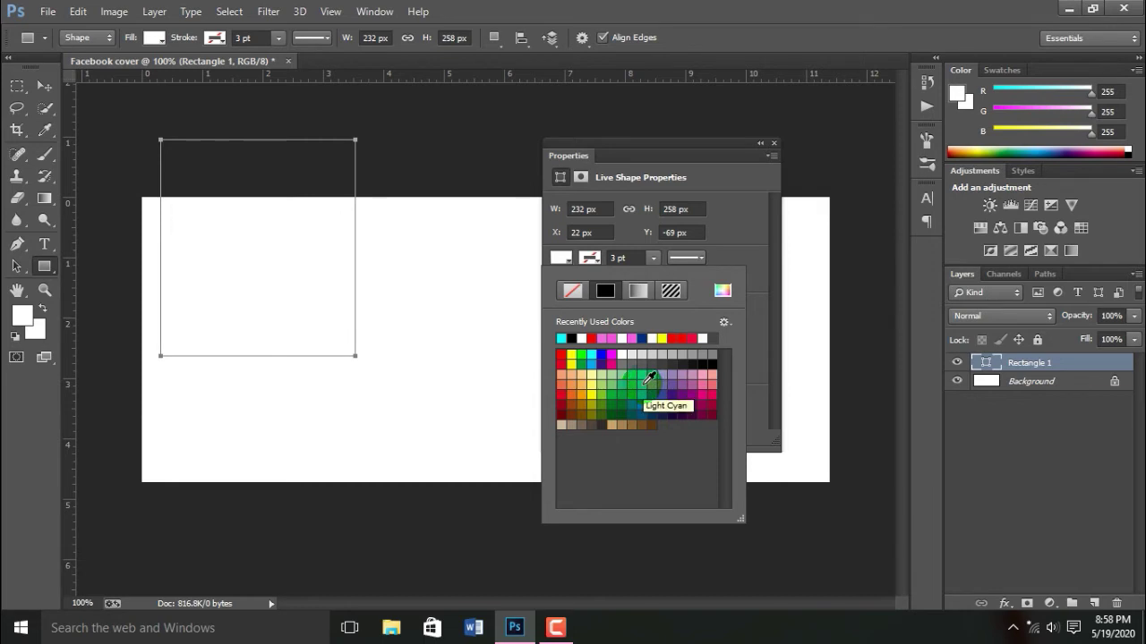
left_click(647, 381)
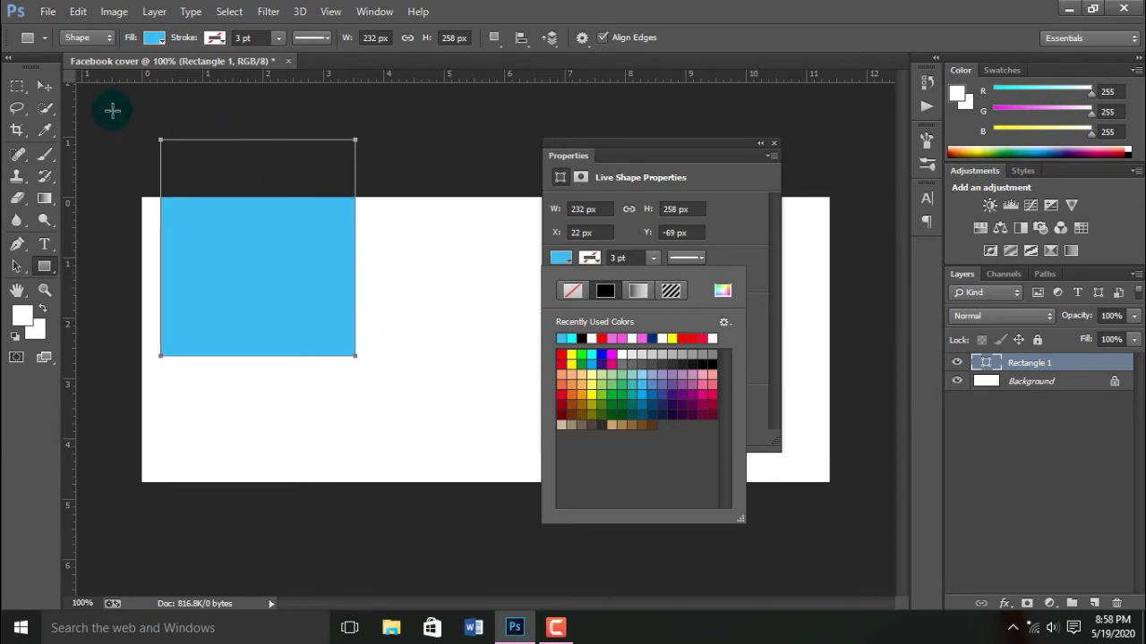
left_click(45, 87)
left_click_drag(258, 254, 266, 343)
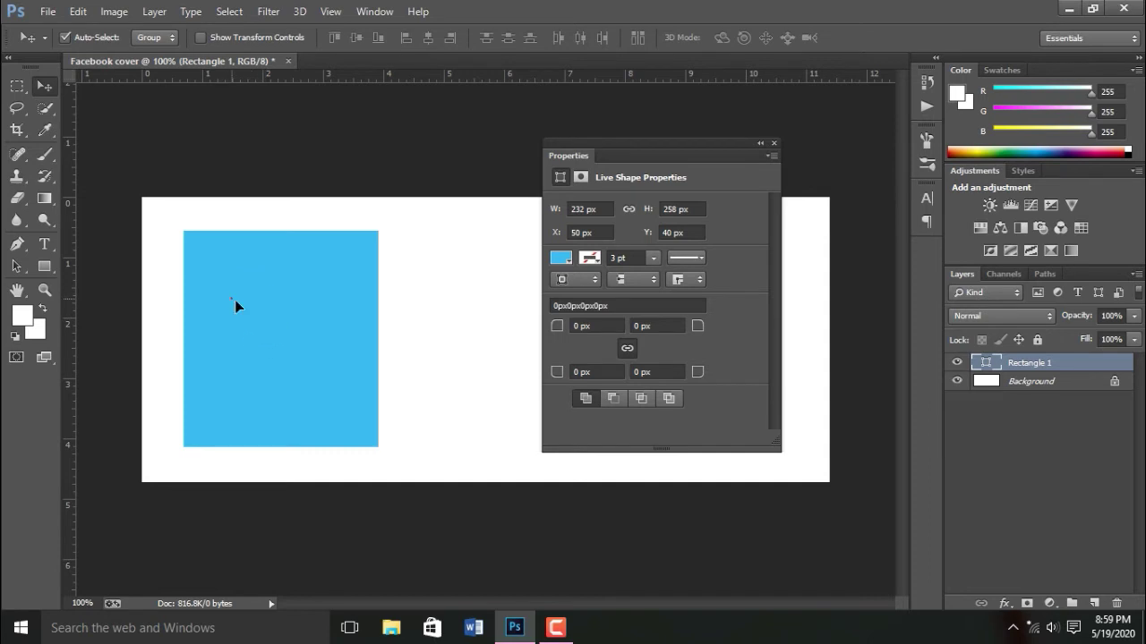
- Shift the light-blue rectangle right, collapse Properties, and reselect the Rectangle 1 layer
mouse_move(235, 306)
left_mouse_down()
mouse_move(281, 304)
mouse_move(218, 334)
left_mouse_up()
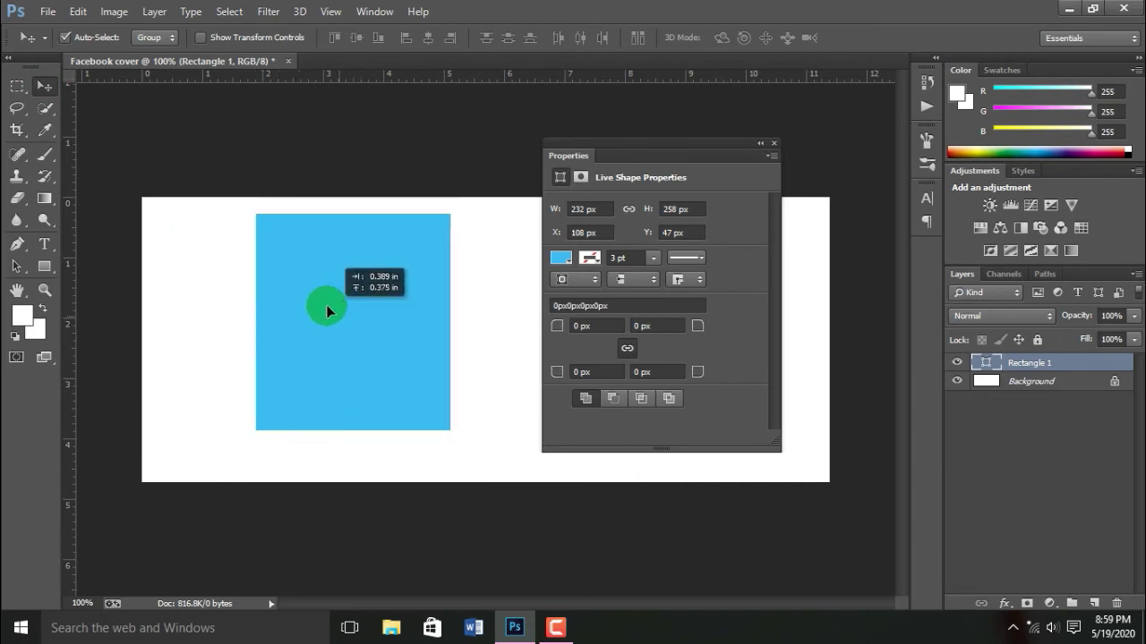
left_click_drag(219, 334, 341, 326)
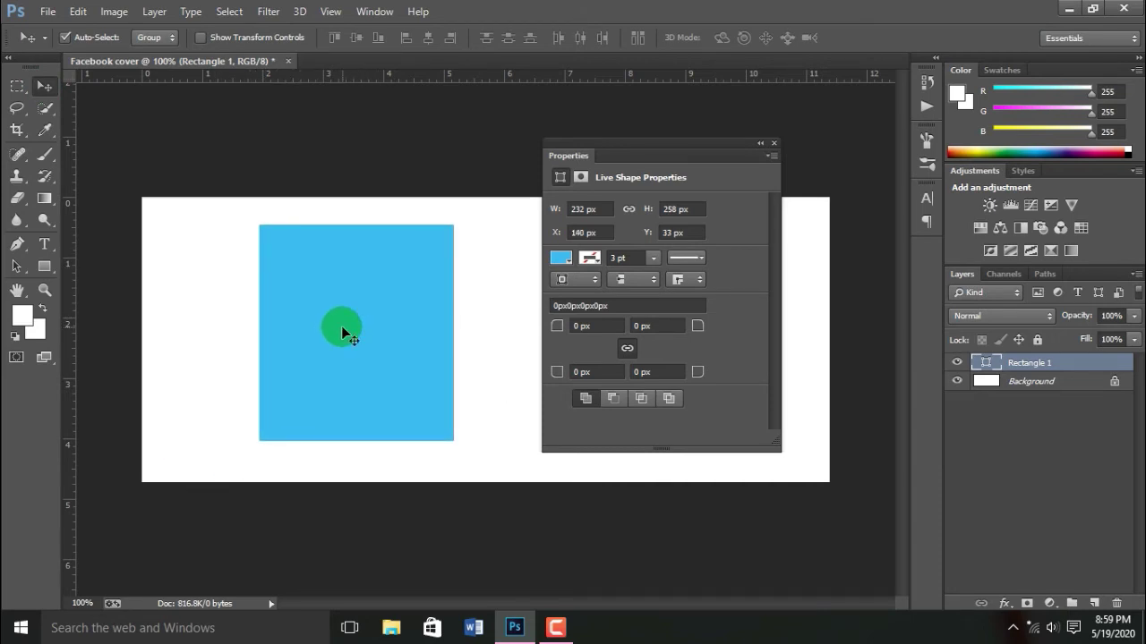
left_click(760, 146)
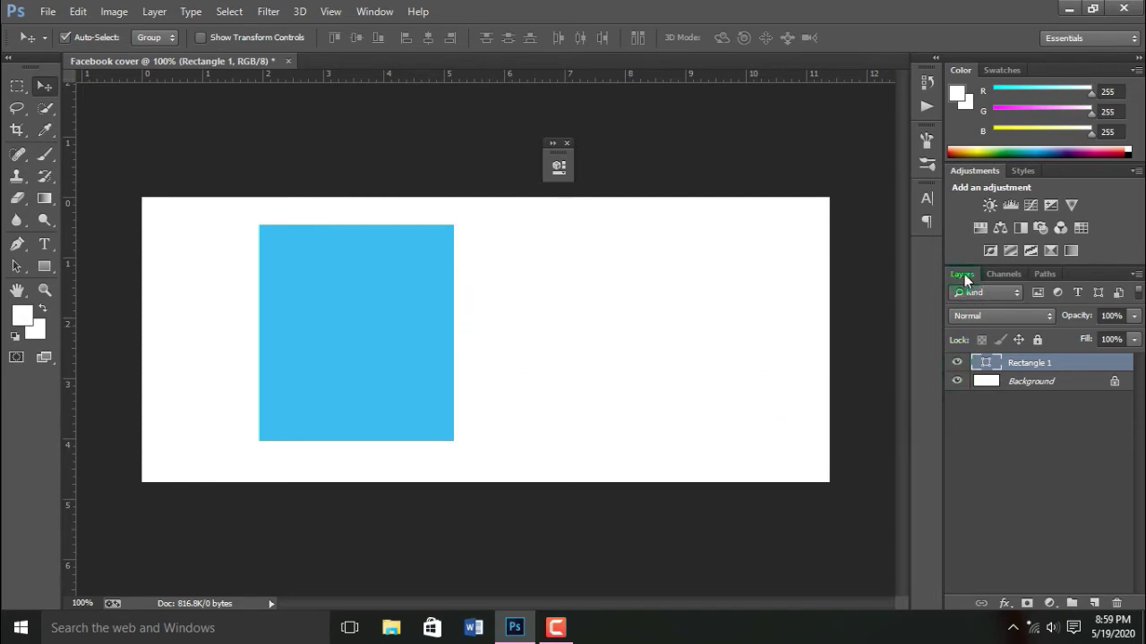
left_click(1030, 383)
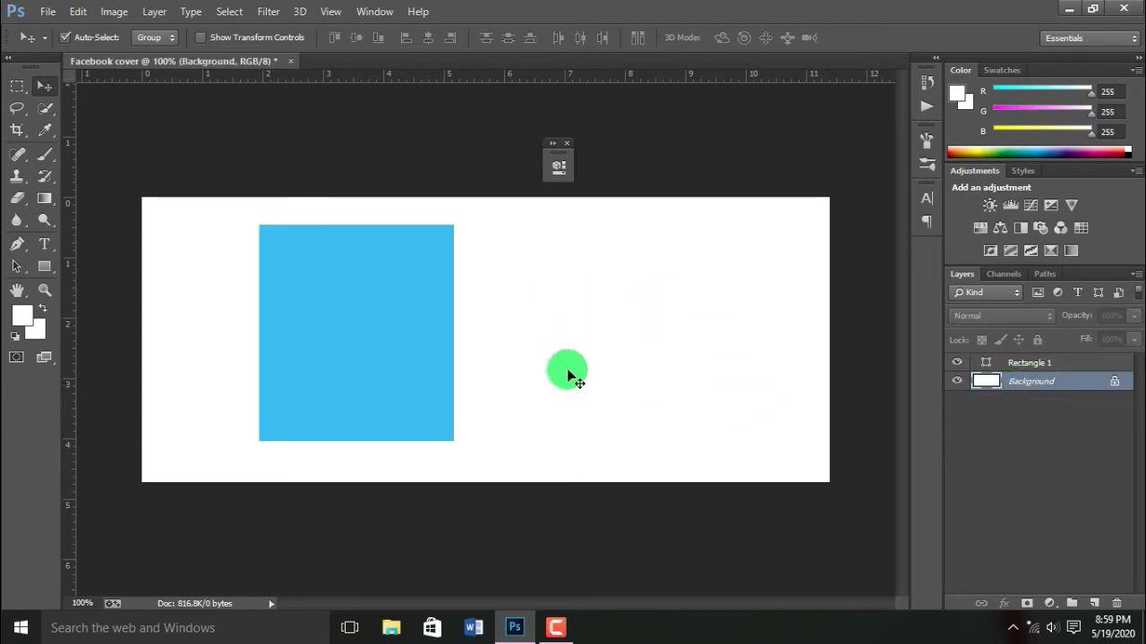
left_click(1016, 363)
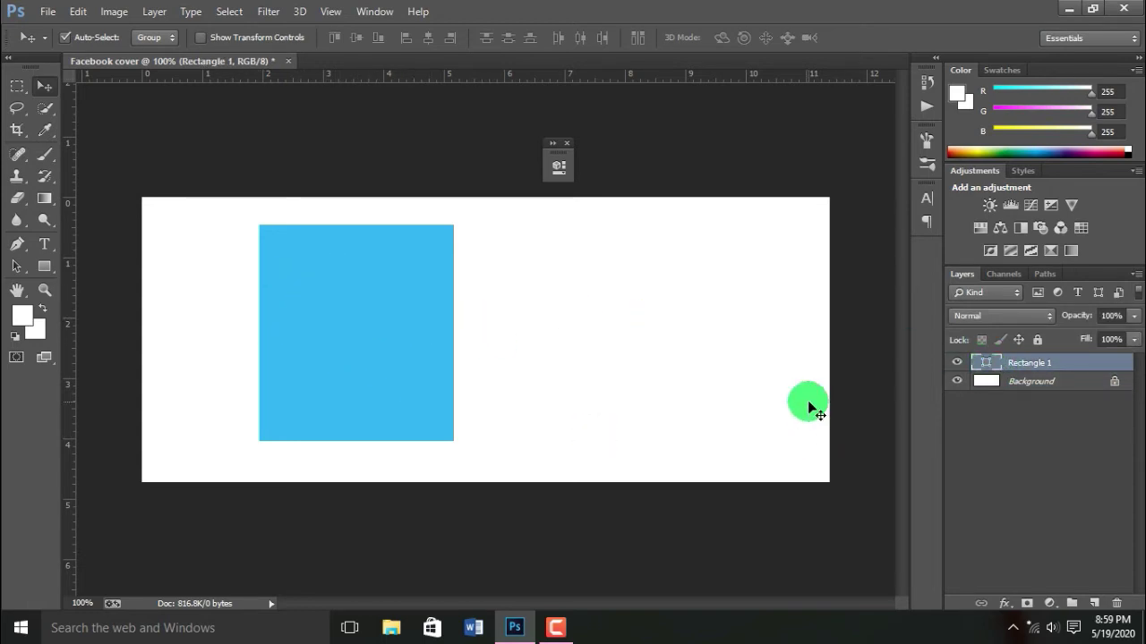
- Change the Rectangle 1 fill from light blue to dark green #0a8828 in the Color Picker
double_click(986, 367)
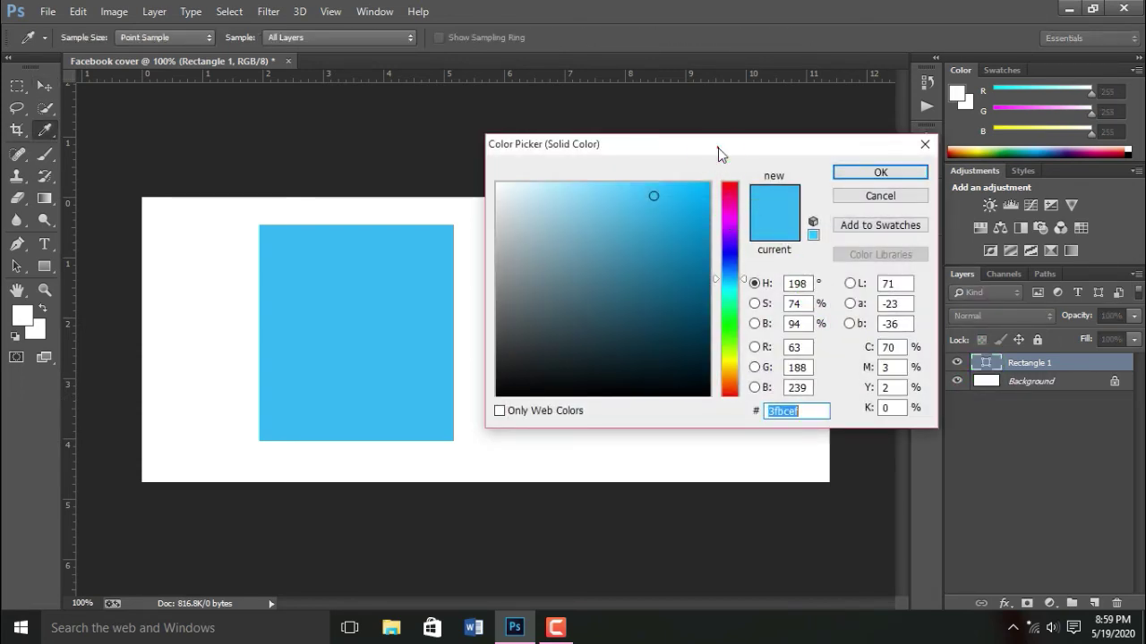
left_click_drag(718, 147, 678, 145)
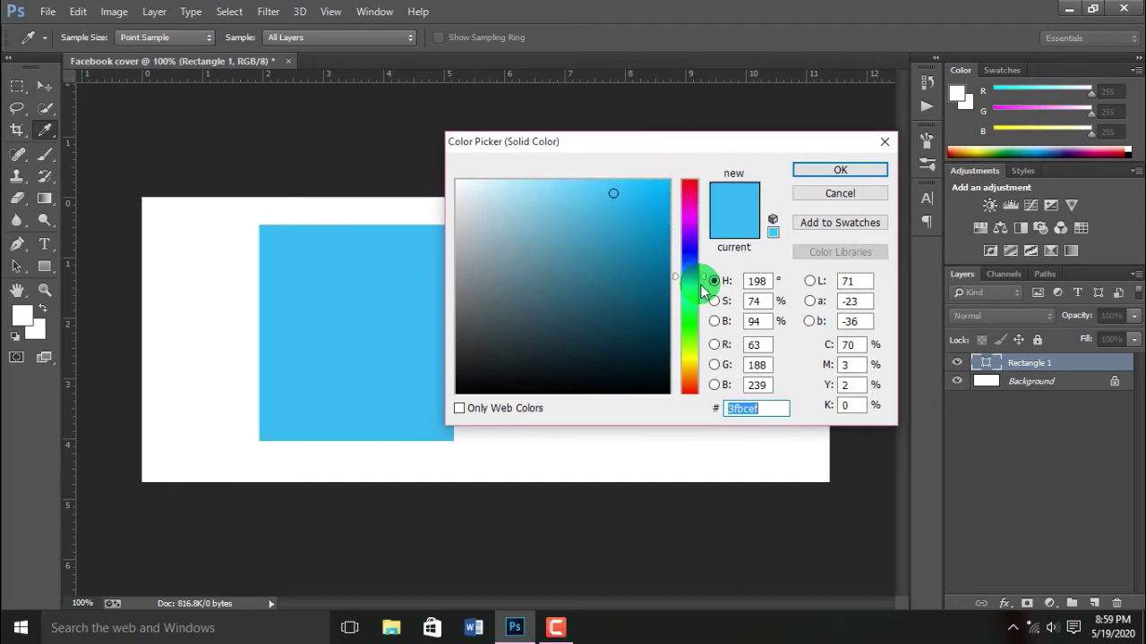
left_click_drag(701, 288, 704, 185)
left_click(653, 187)
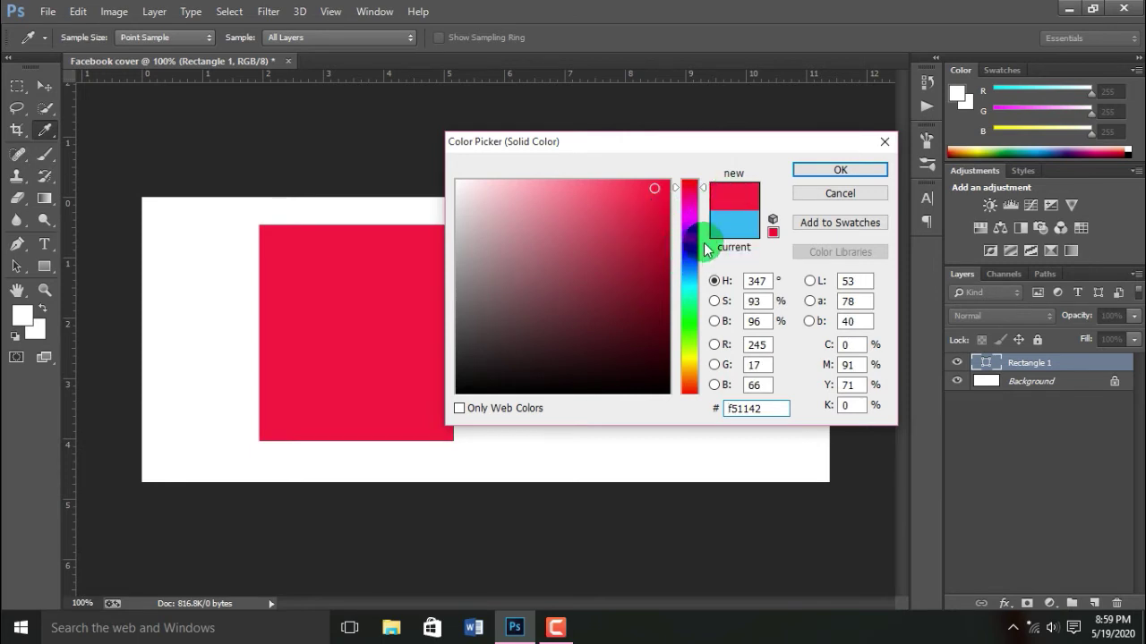
left_click_drag(703, 186, 702, 318)
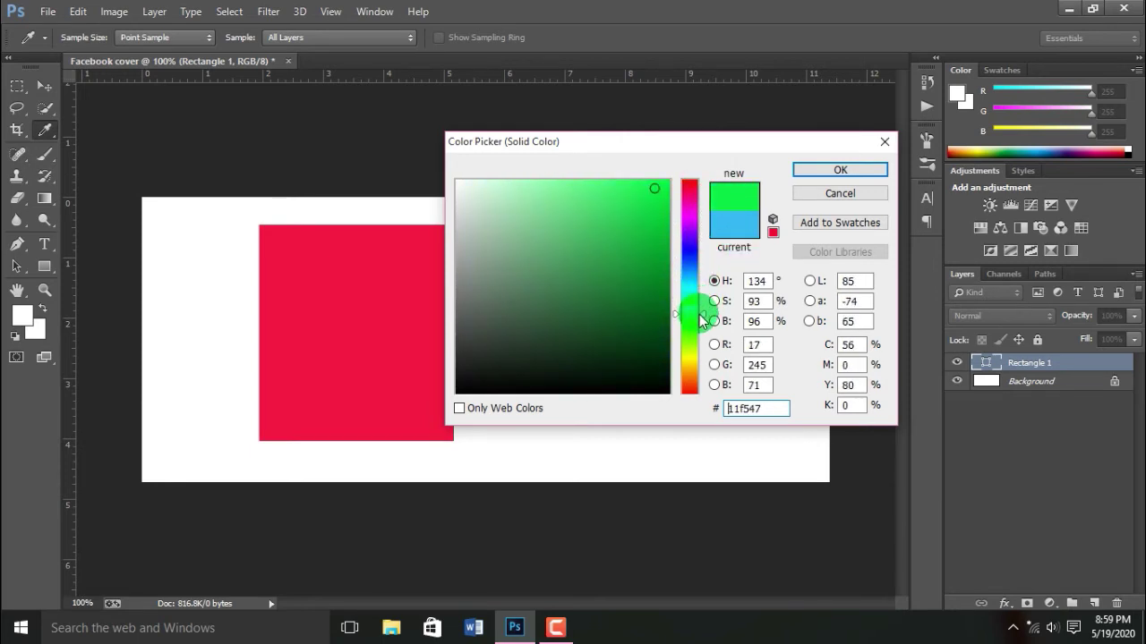
left_click(653, 280)
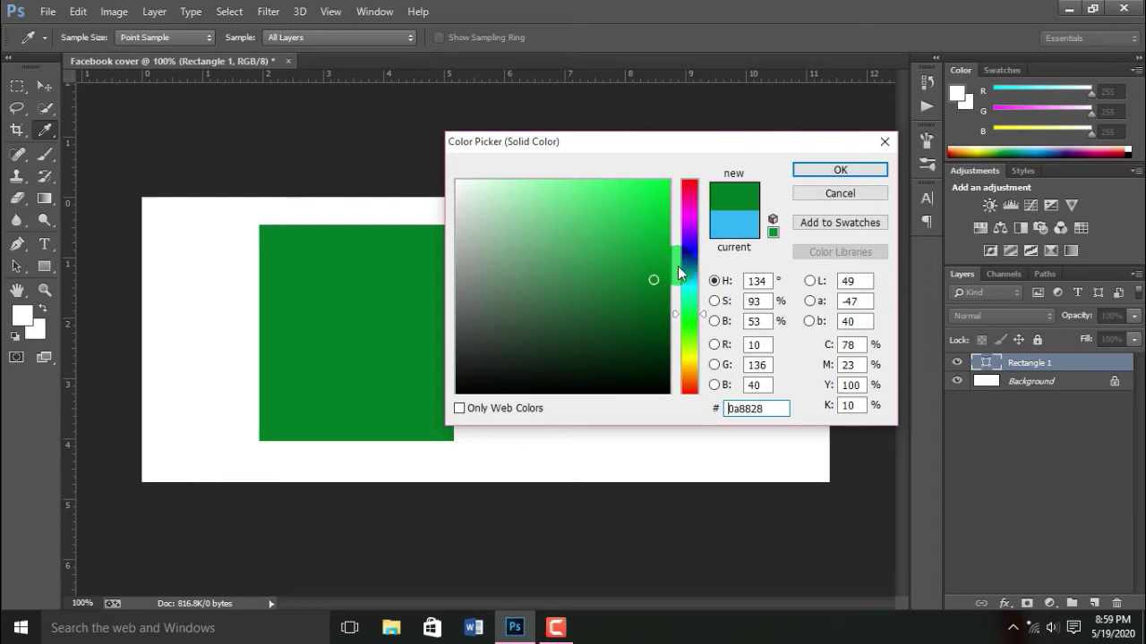
left_click(815, 170)
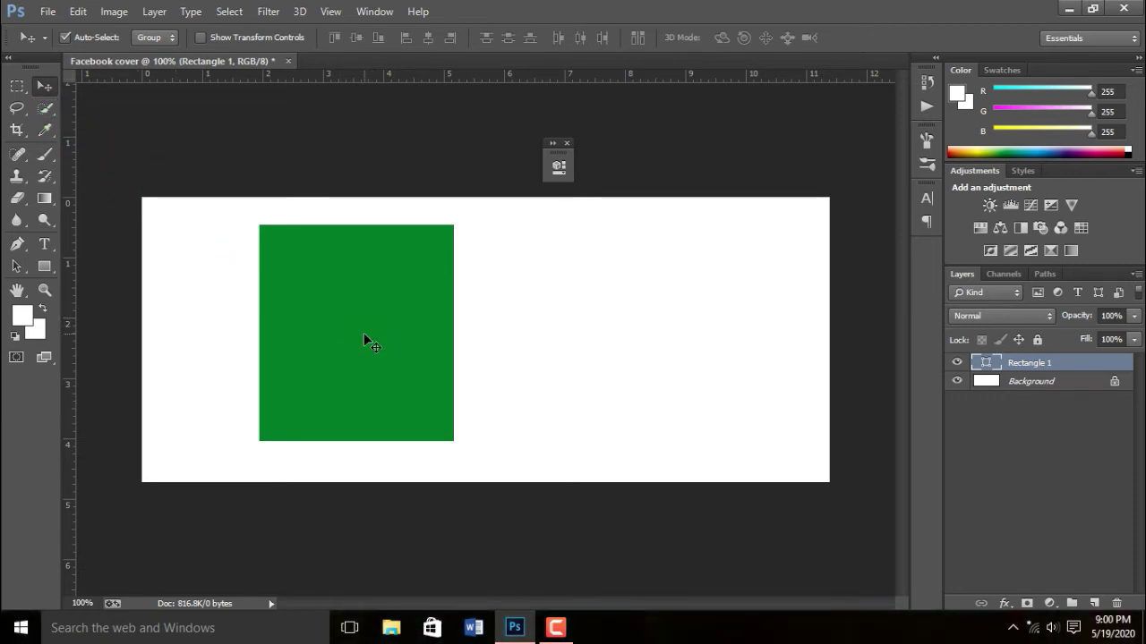
left_click(106, 152)
- Switch between the Rectangle 1 and Background layers to check which is selected
left_click(336, 194)
left_click(107, 101)
left_click(274, 290)
left_click(982, 363)
left_click(982, 362)
left_click(625, 320)
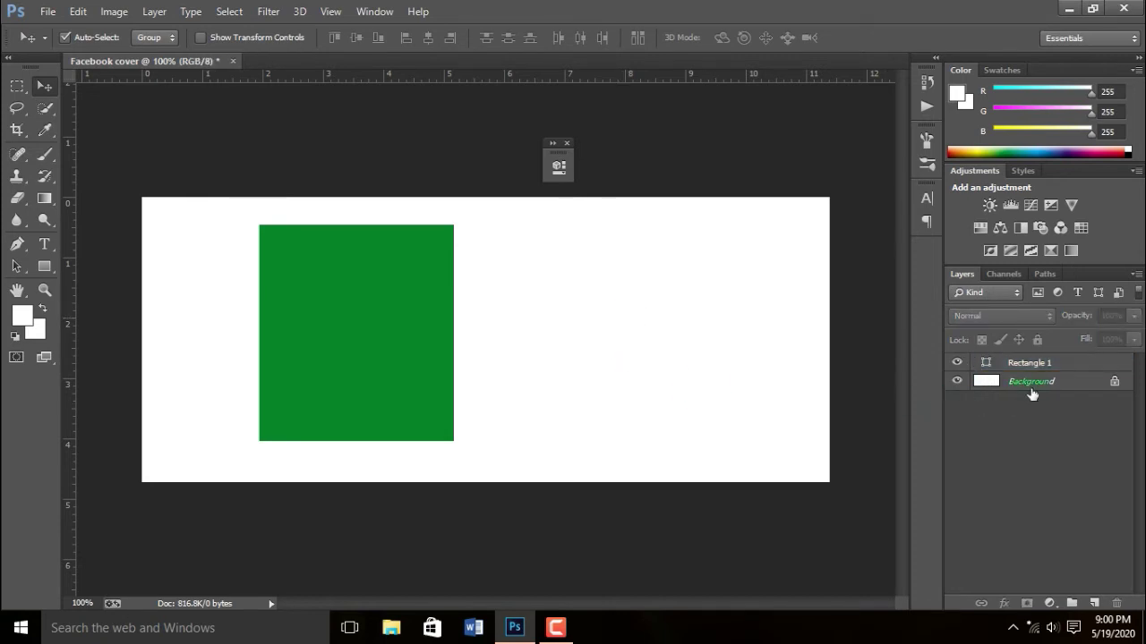
left_click(705, 384)
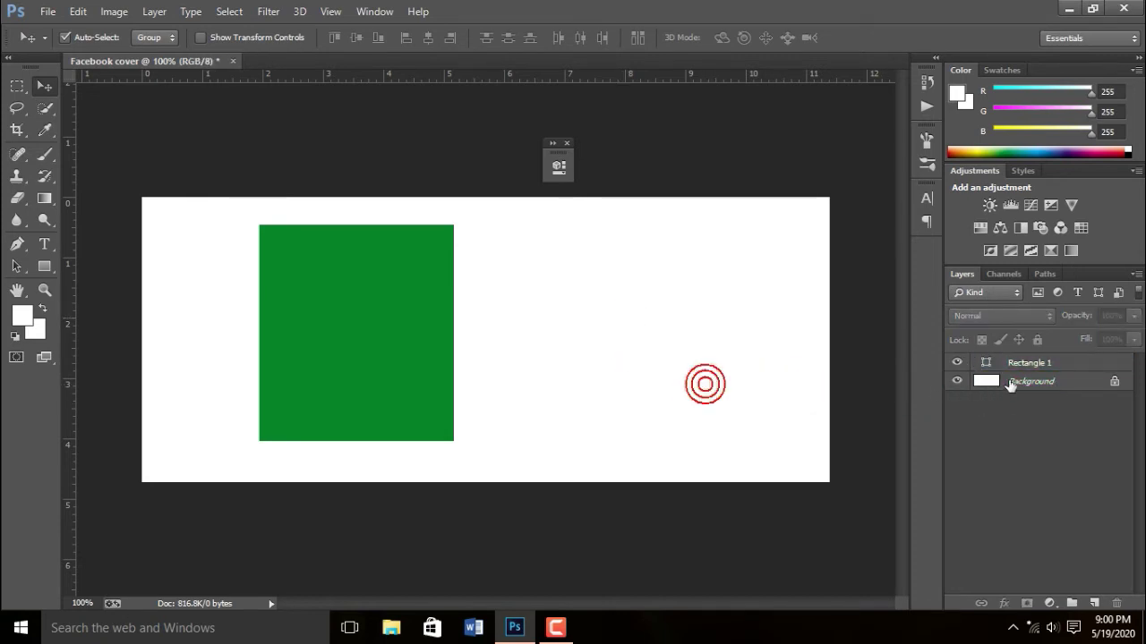
left_click(1010, 383)
left_click(645, 351)
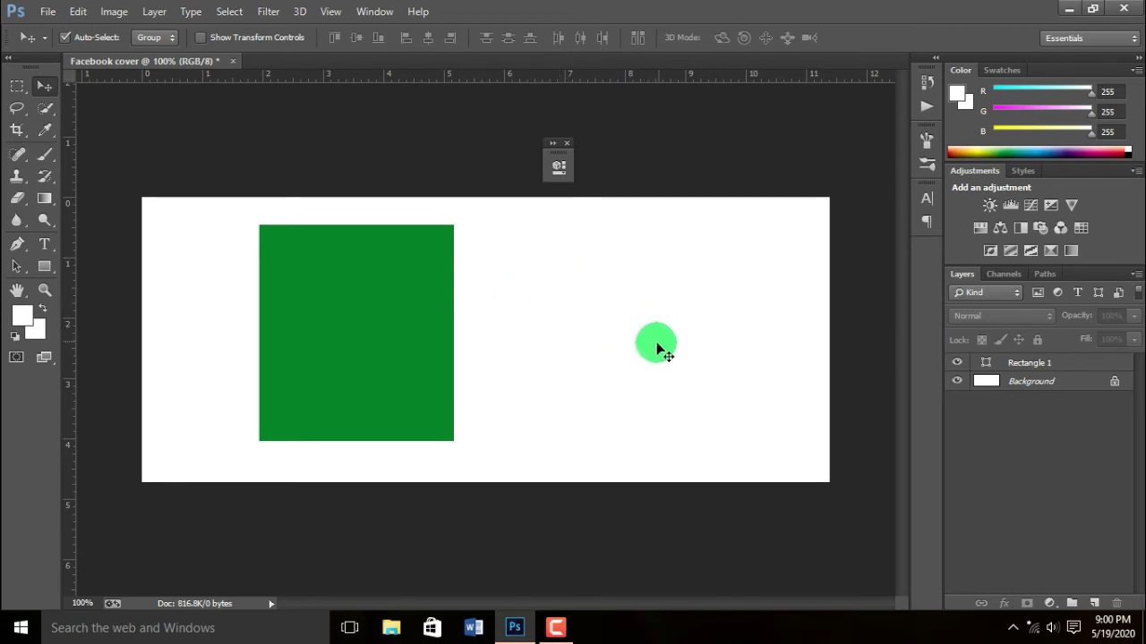
- Reselect the Rectangle 1 layer and nudge the green rectangle slightly left
left_click(342, 308)
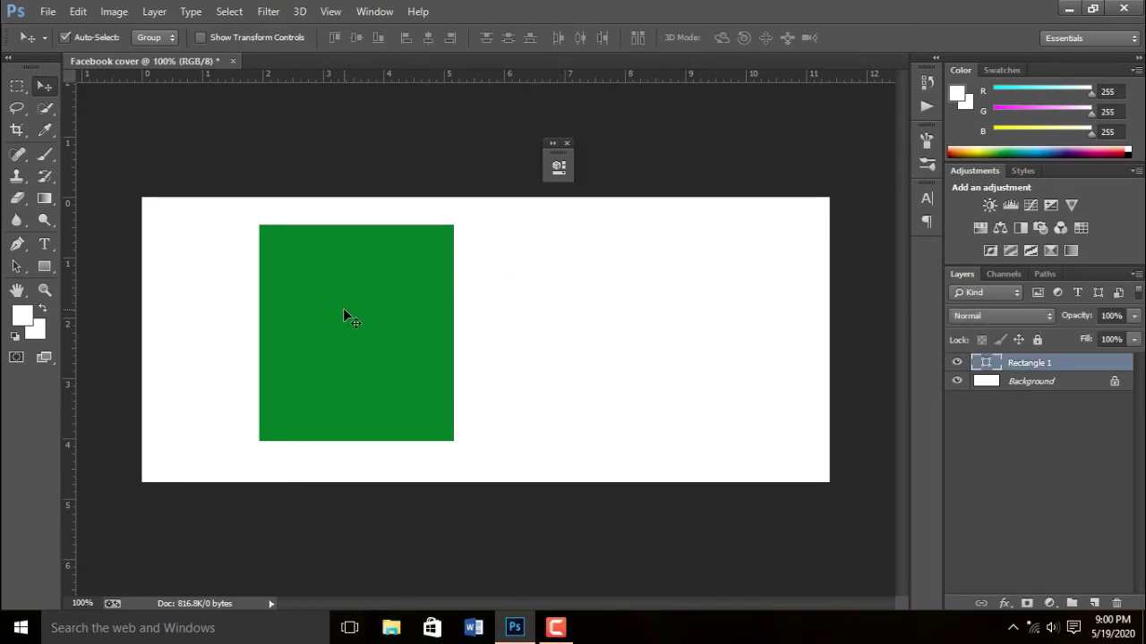
left_click(599, 328)
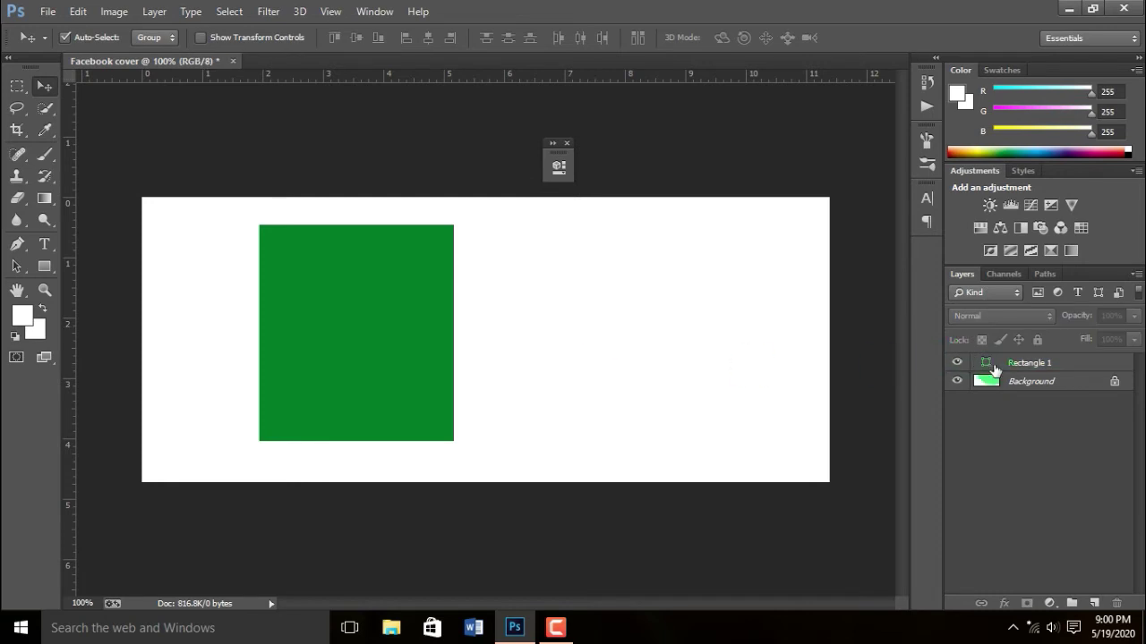
left_click(1002, 381)
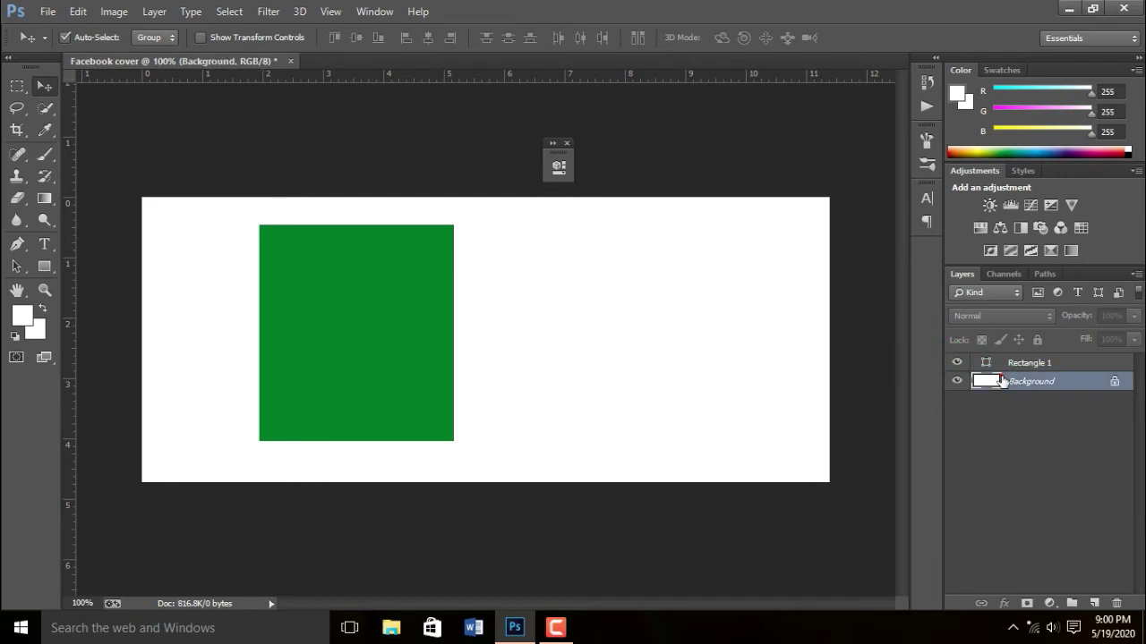
left_click(332, 258)
left_click(615, 332)
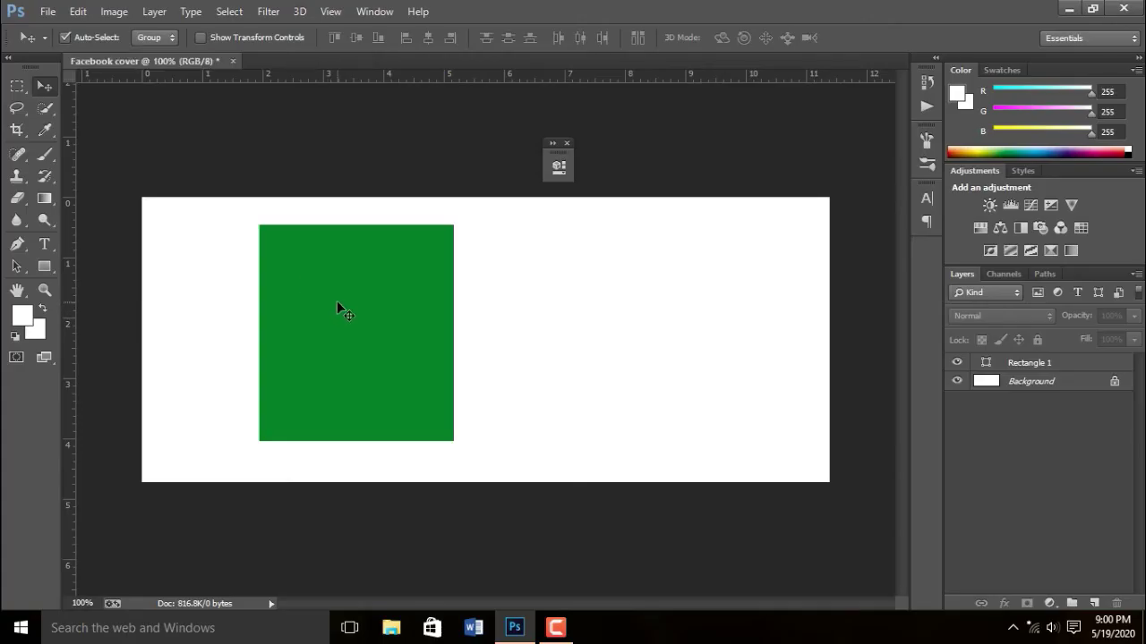
left_click(336, 302)
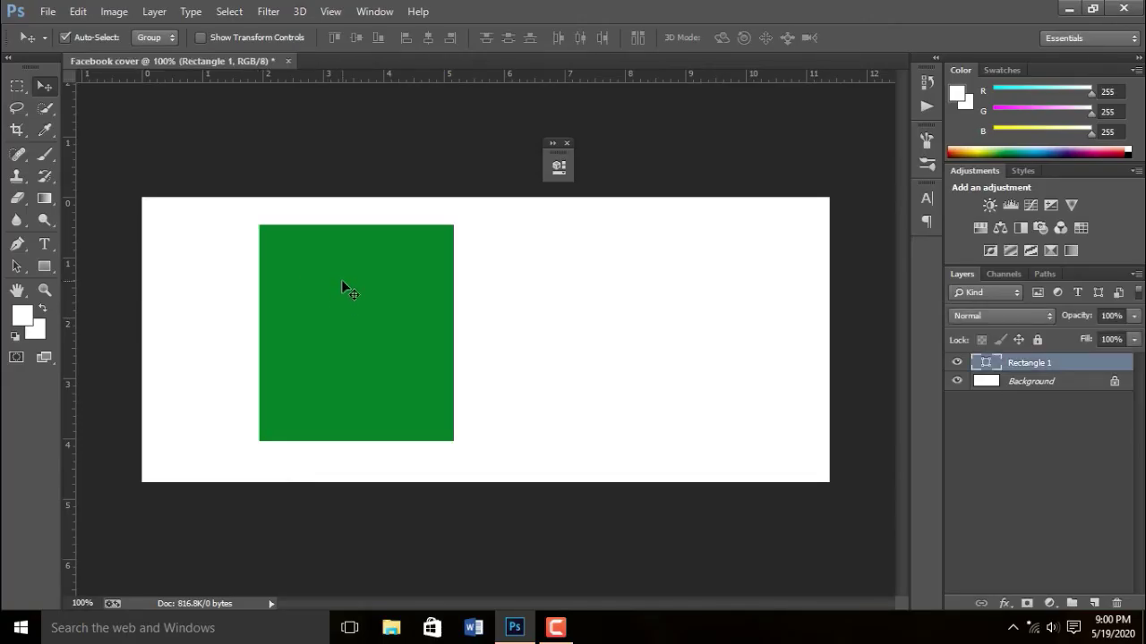
mouse_move(346, 291)
left_mouse_down()
mouse_move(475, 284)
mouse_move(353, 303)
left_mouse_up()
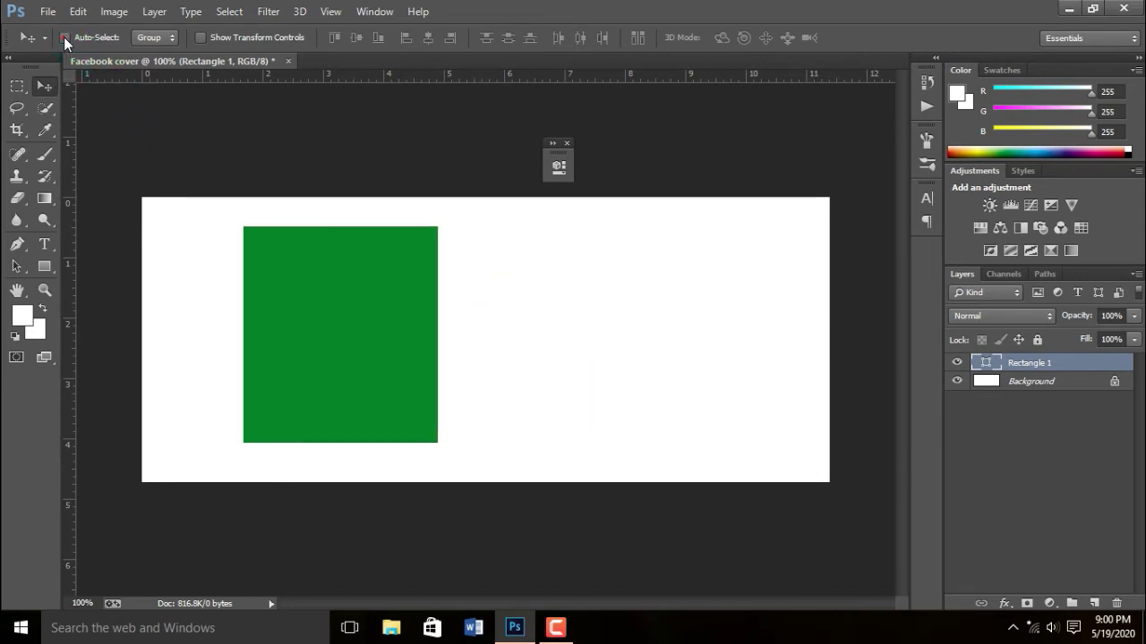
- Move the green rectangle up flush against the canvas's top edge
left_click(171, 146)
left_click(426, 319)
mouse_move(356, 329)
left_mouse_down()
mouse_move(514, 376)
mouse_move(358, 300)
left_mouse_up()
- Attempt to move the locked Background layer and dismiss the locked-layer warning
left_click(1005, 380)
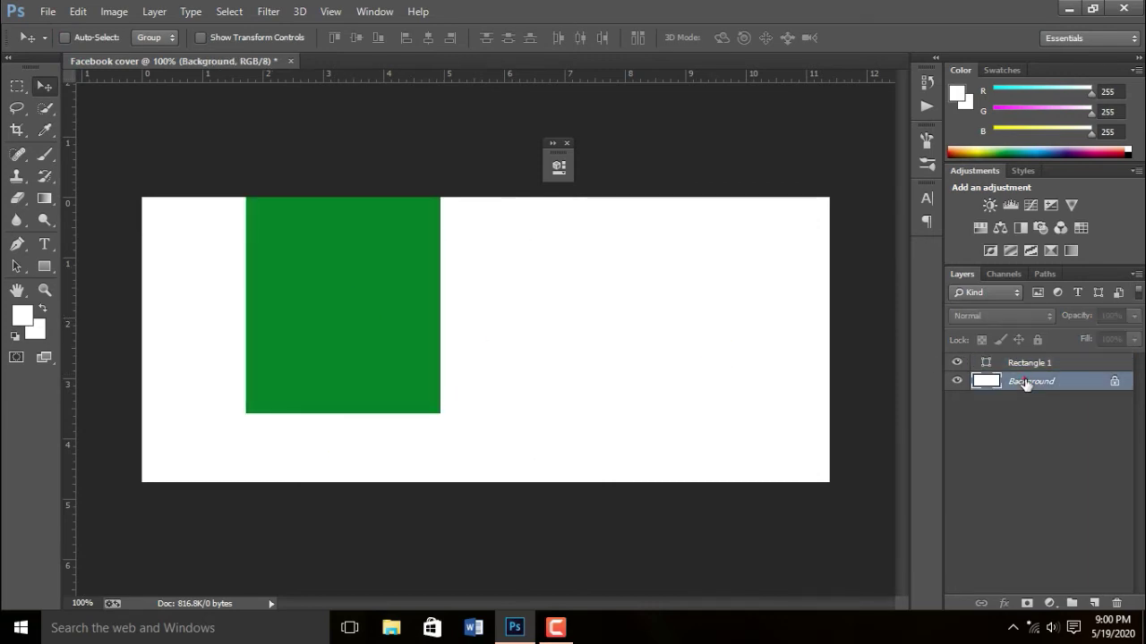
left_click_drag(305, 287, 291, 341)
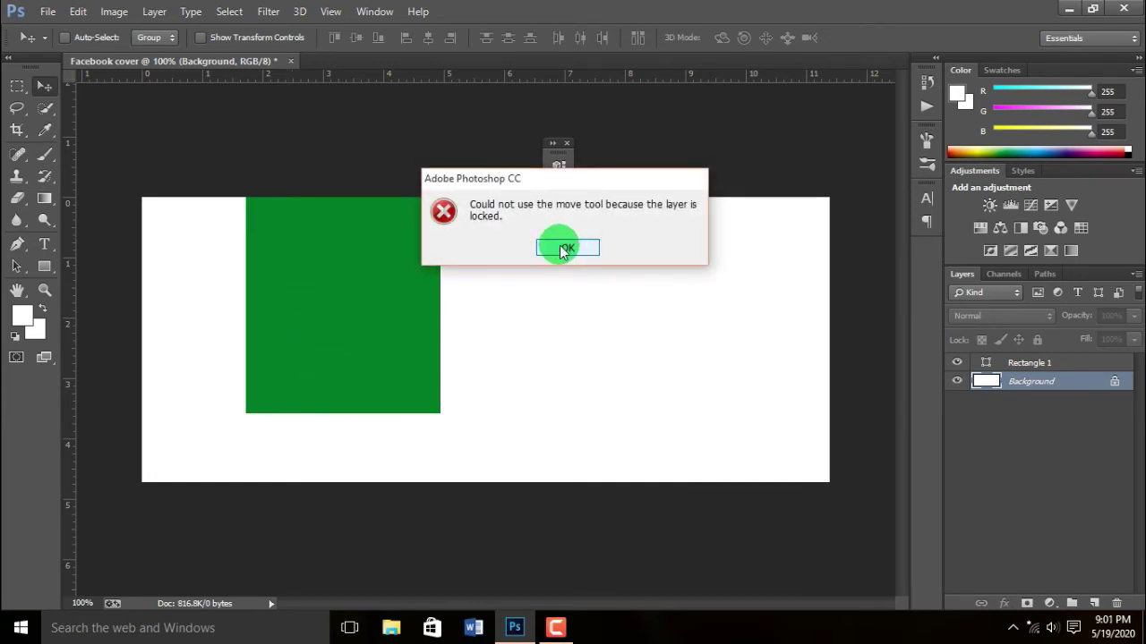
left_click(564, 249)
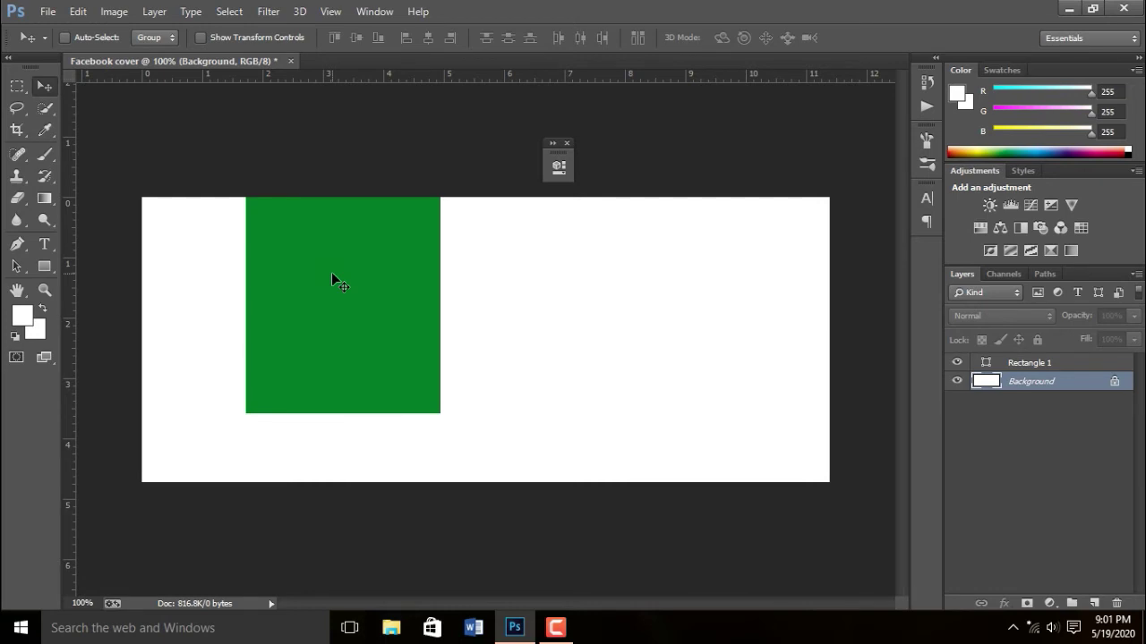
- Toggle between the Rectangle 1 and Background layers, ending with the Rectangle tool active
mouse_move(352, 300)
left_mouse_down()
mouse_move(1004, 390)
mouse_move(1019, 369)
mouse_move(928, 366)
left_mouse_up()
left_click_drag(811, 326, 338, 294)
left_click(329, 286, "ctrl")
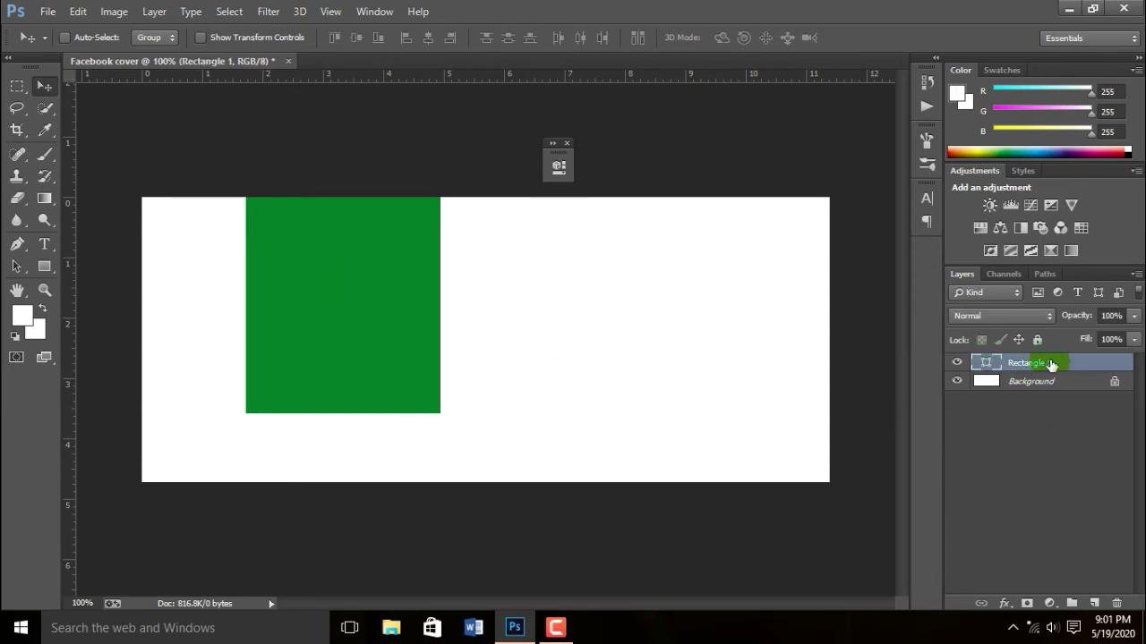
mouse_move(1036, 380)
left_mouse_down()
mouse_move(587, 374)
mouse_move(628, 301)
left_mouse_up()
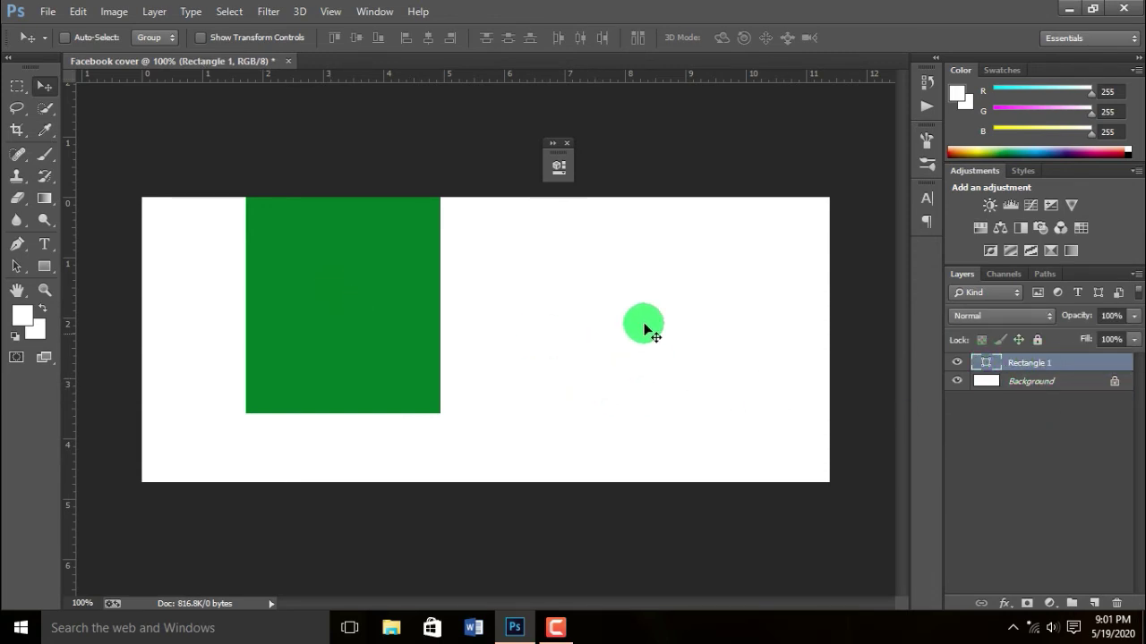
left_click_drag(638, 346, 639, 349)
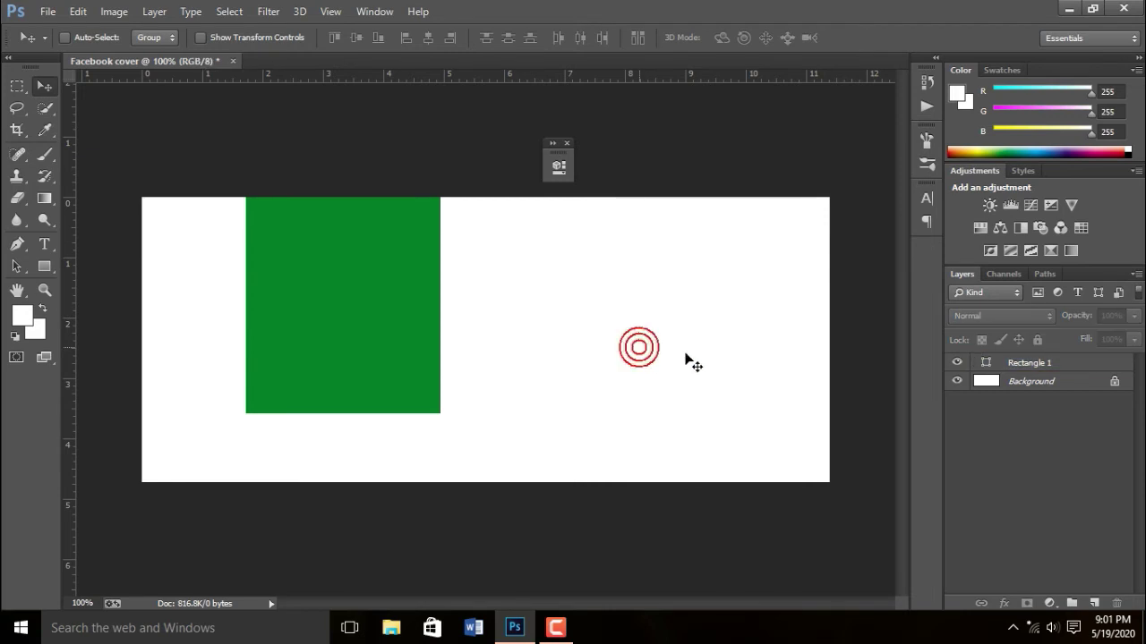
left_click(1010, 383)
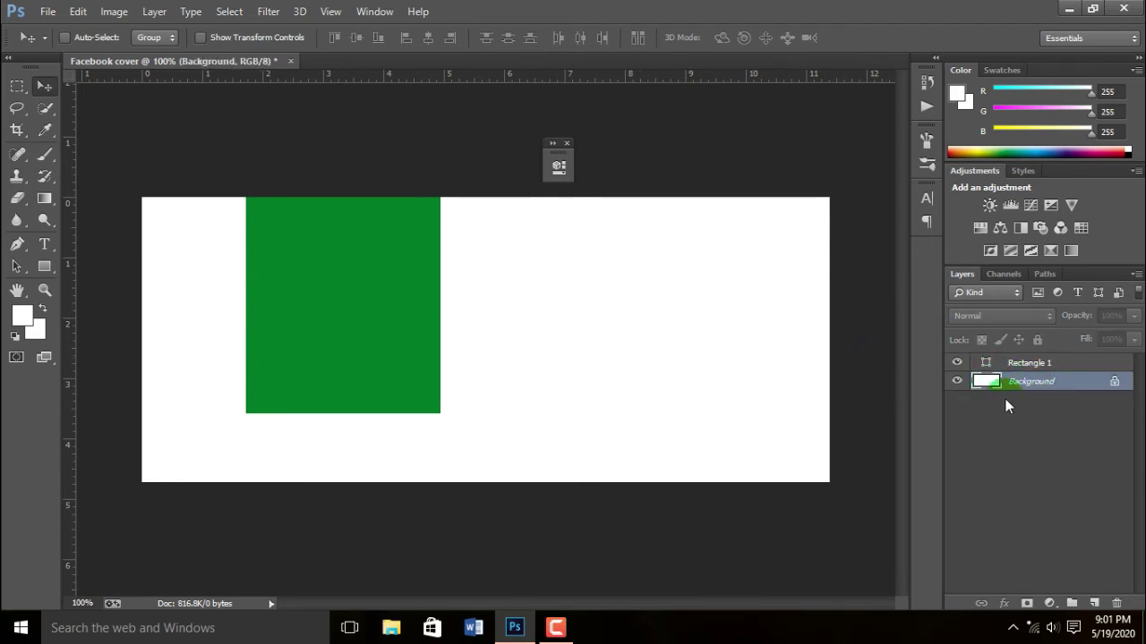
left_click_drag(589, 370, 539, 297)
left_click(44, 266)
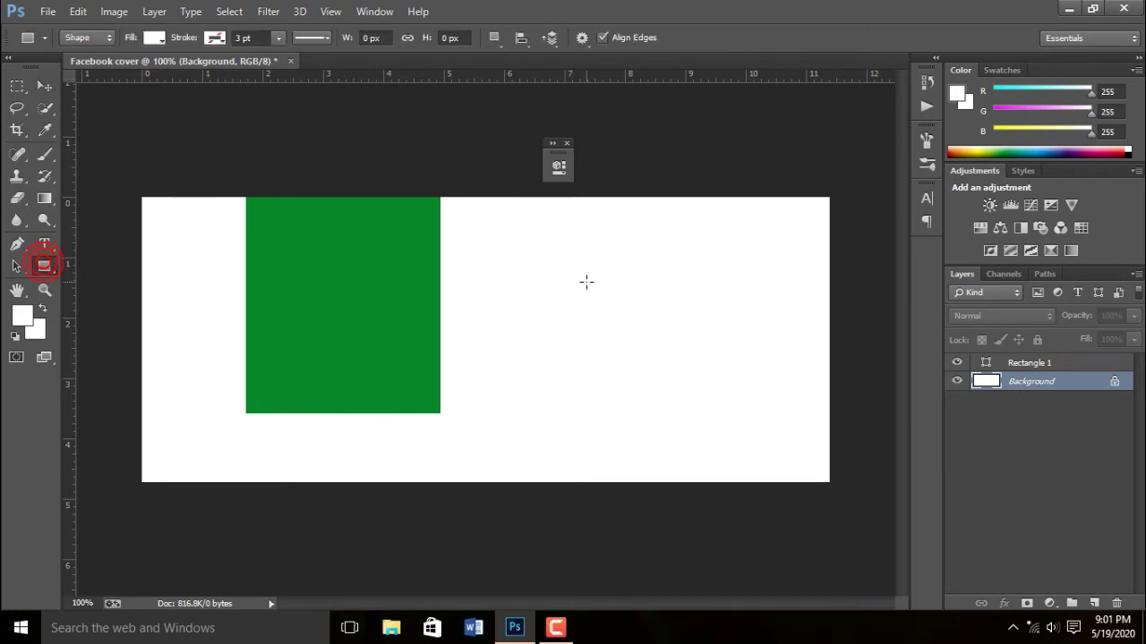
- Draw a second rectangle and give it a red fill
left_click_drag(543, 260, 606, 331)
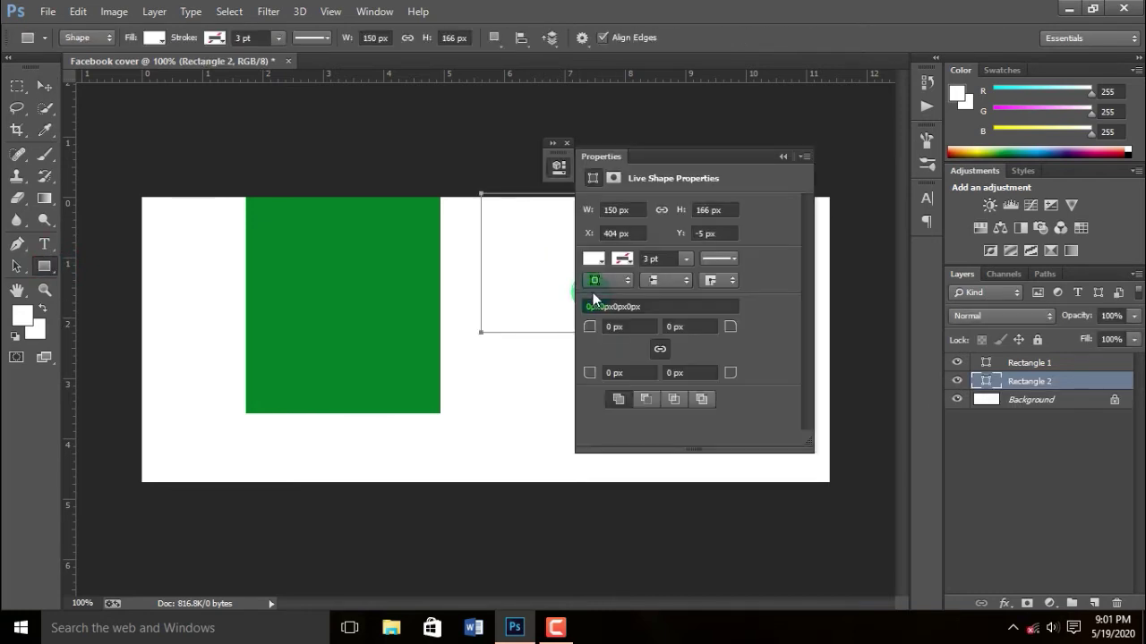
left_click(597, 259)
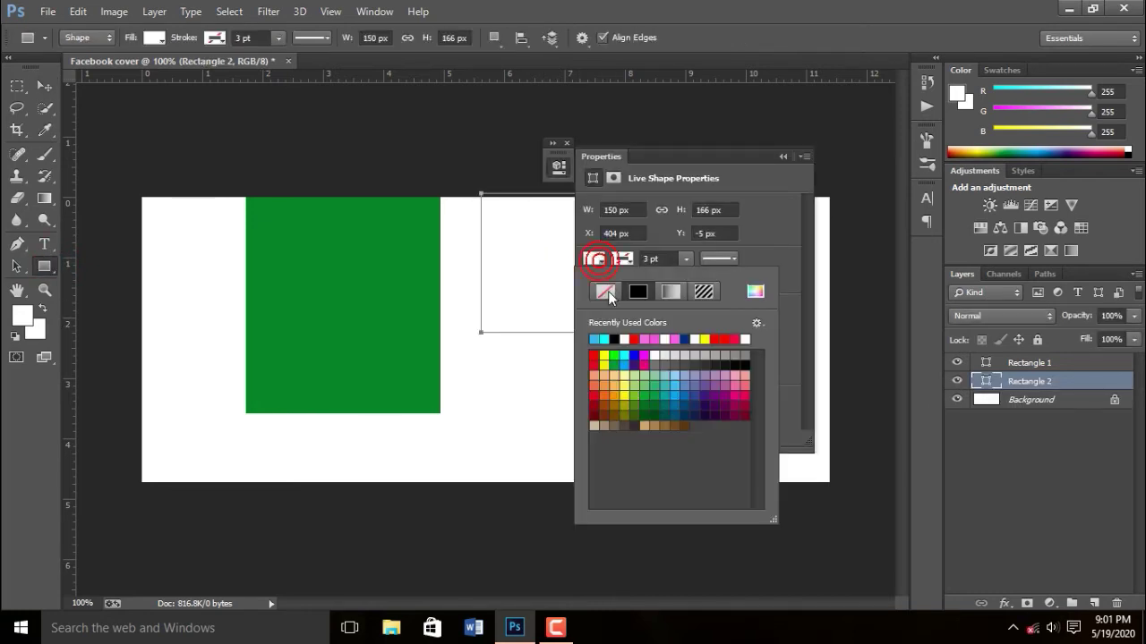
left_click(594, 356)
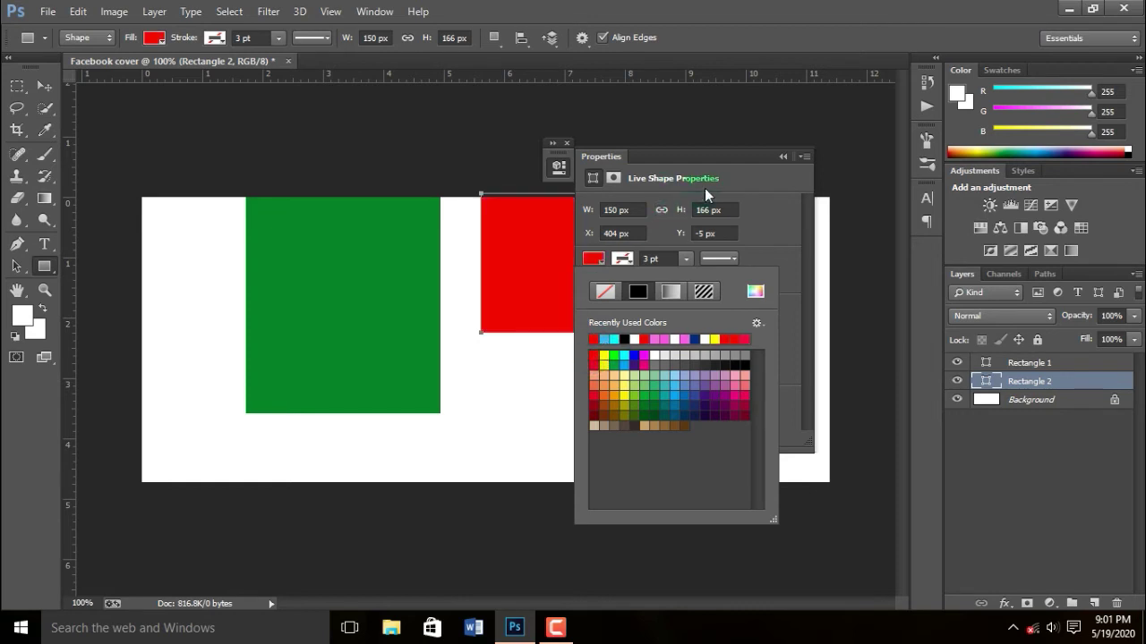
left_click(779, 157)
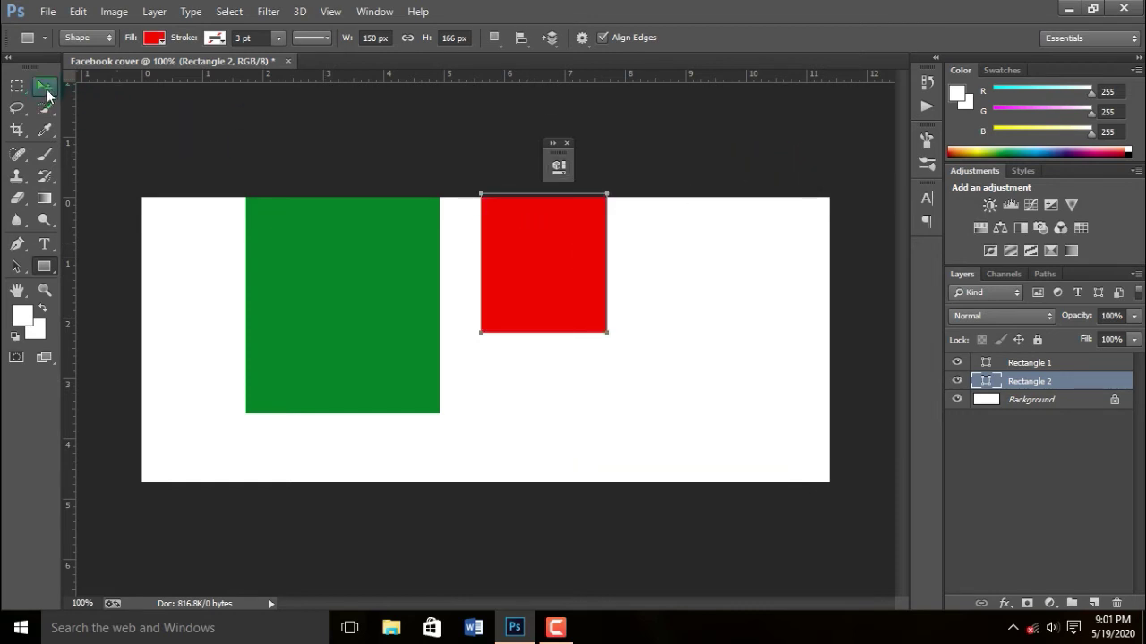
- Position the red Rectangle 2 right of the green rectangle, lower on the canvas
left_click(44, 87)
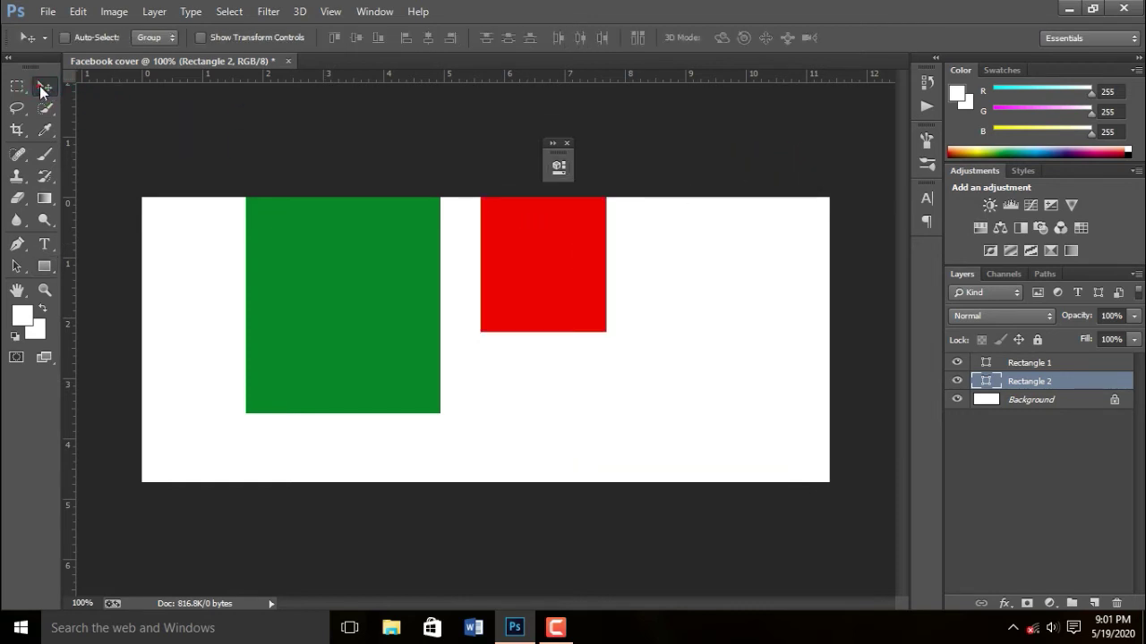
left_click(541, 262)
left_click_drag(542, 266, 592, 333)
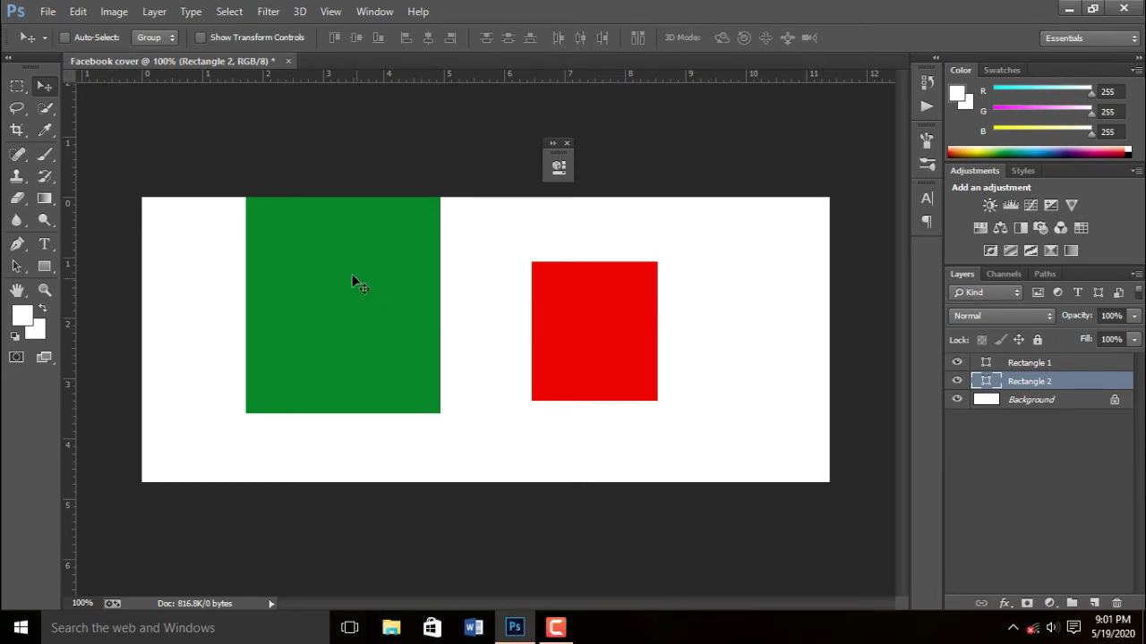
mouse_move(350, 273)
left_mouse_down()
mouse_move(325, 314)
mouse_move(361, 250)
left_mouse_up()
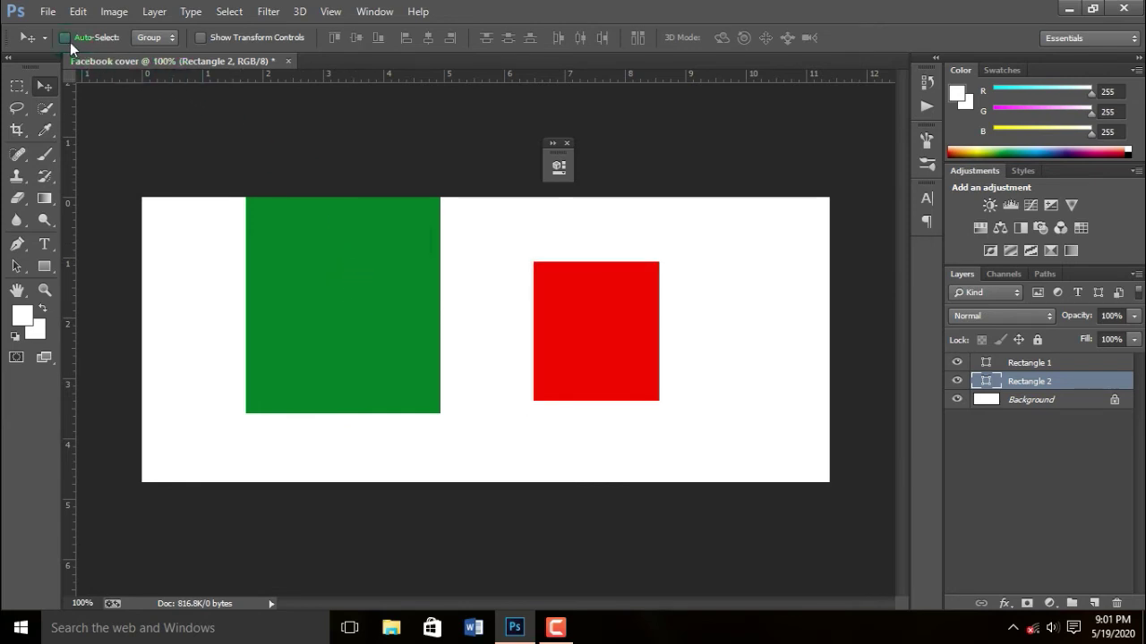
left_click(349, 283)
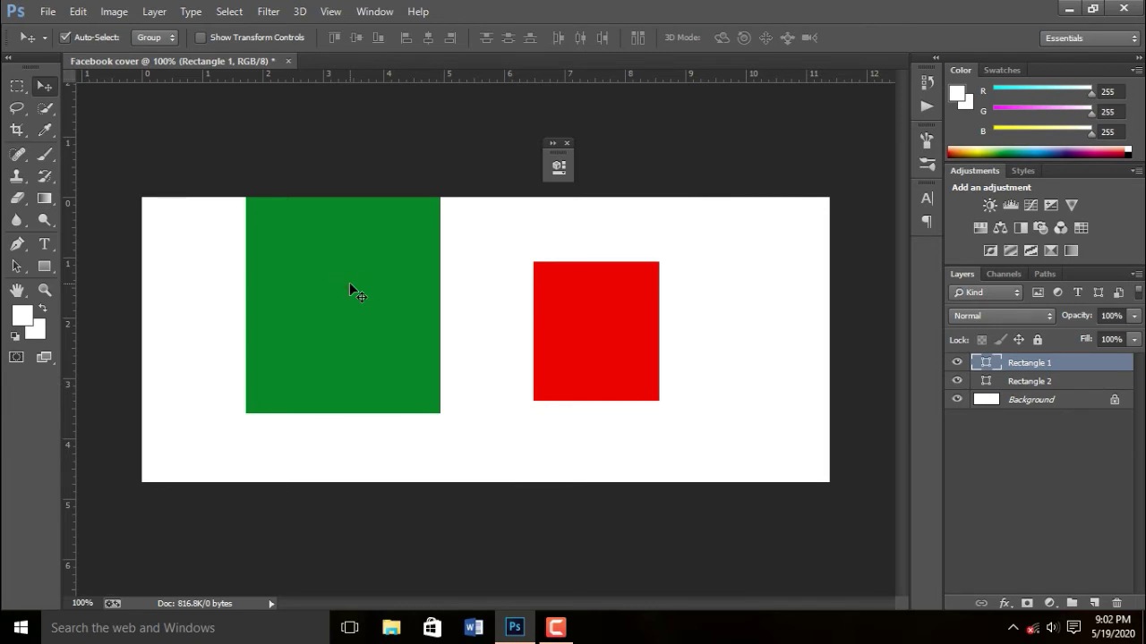
left_click(582, 331)
- Reposition the green rectangle and red square a few times on the canvas
mouse_move(358, 280)
left_mouse_down()
mouse_move(279, 344)
mouse_move(302, 306)
left_mouse_up()
left_click(636, 301)
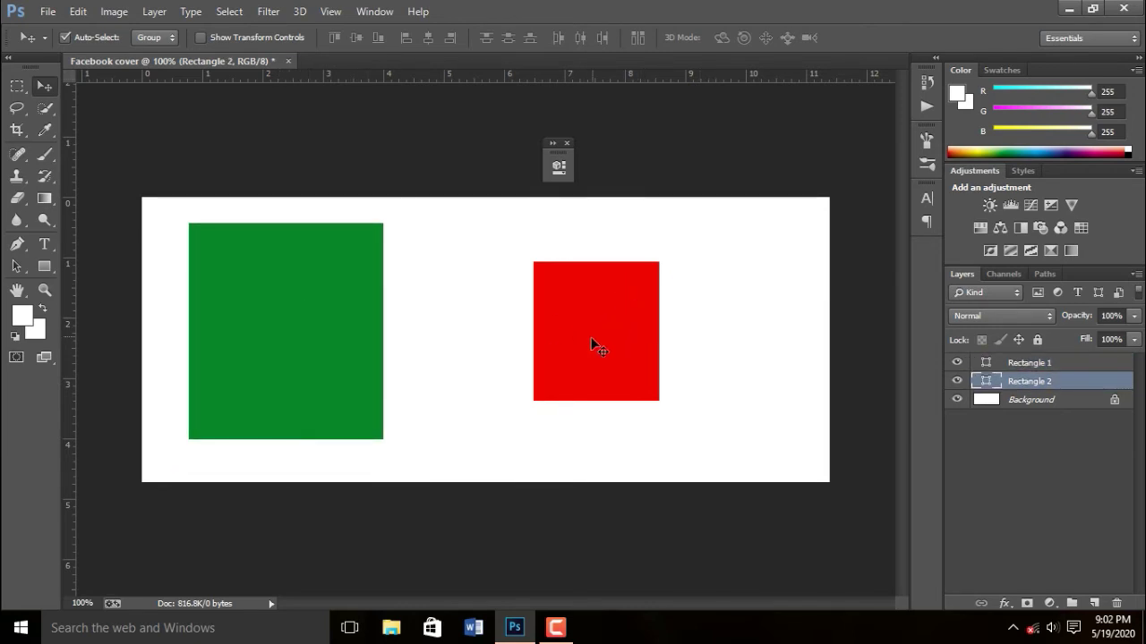
left_click_drag(591, 338, 535, 362)
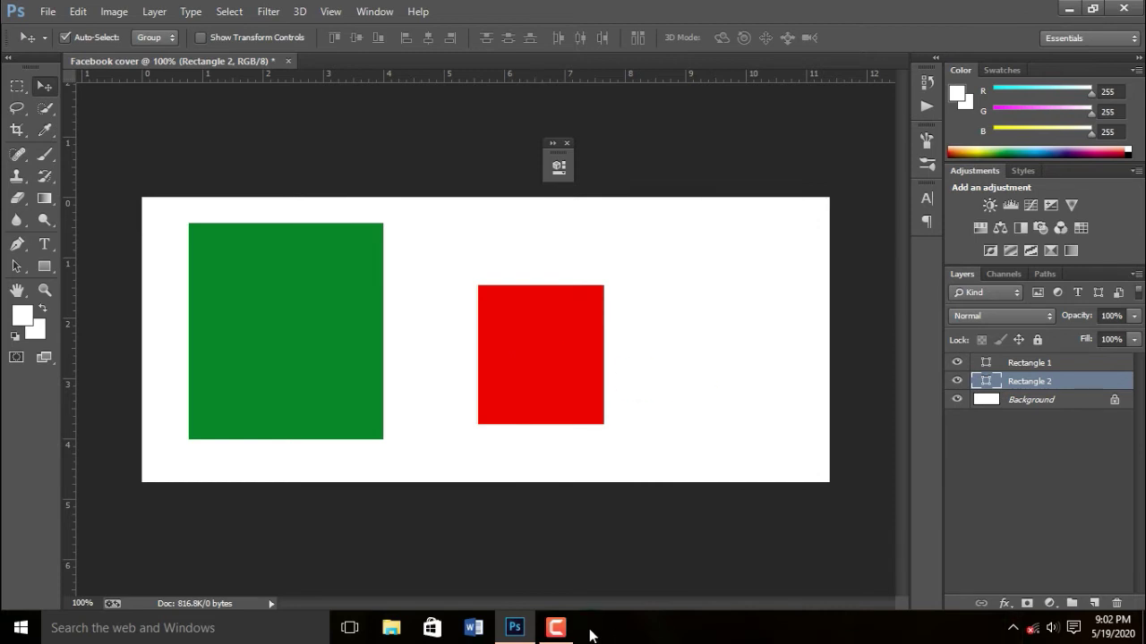
left_click_drag(545, 284, 537, 320)
left_click_drag(371, 310, 327, 330)
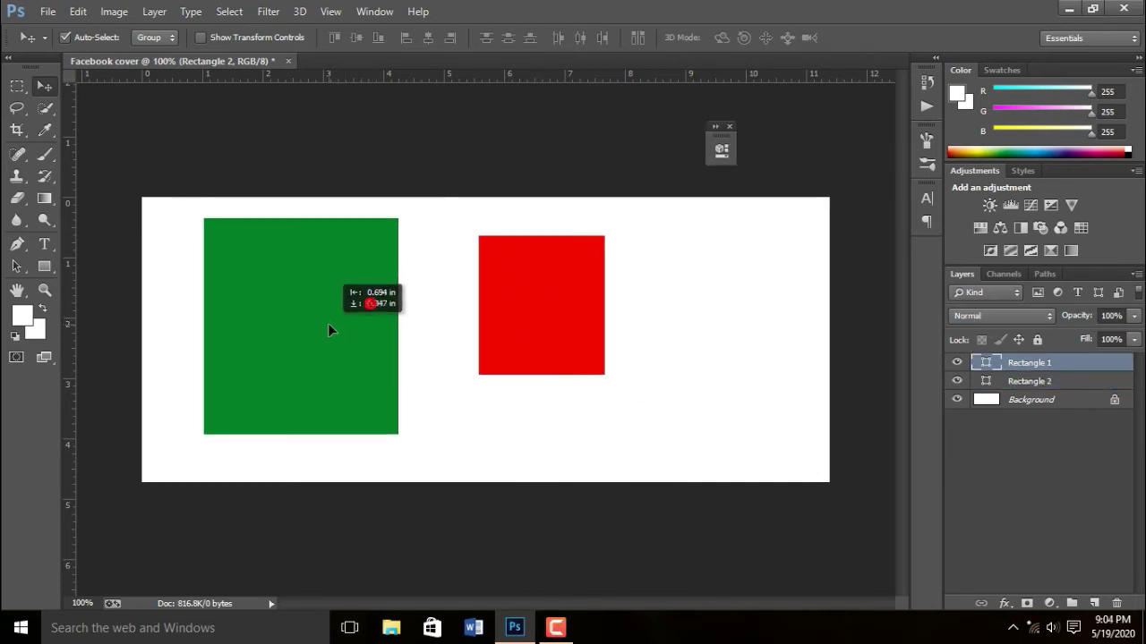
left_click(523, 305)
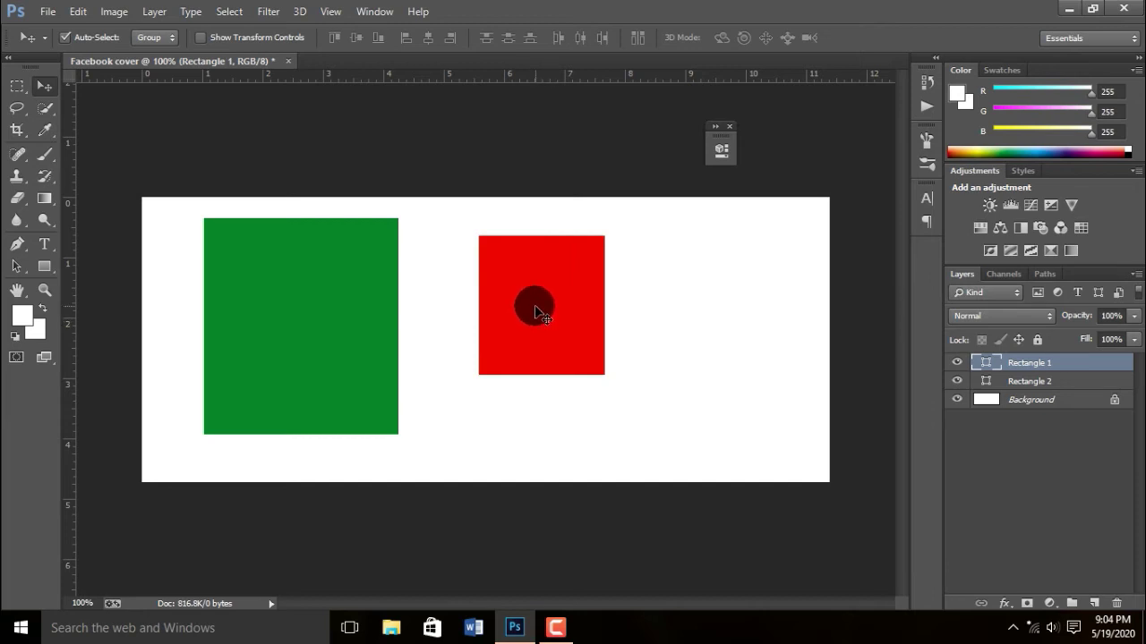
- Delete the red square's layer and drag Rectangle 1 into the trash
key("alt+bracketleft")
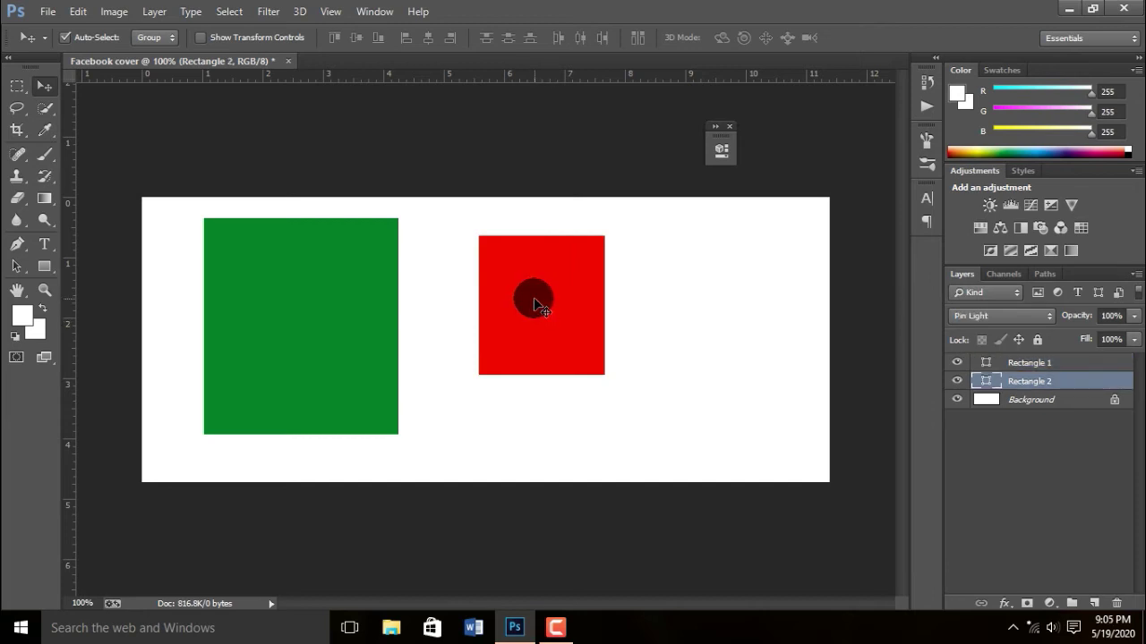
key("Delete")
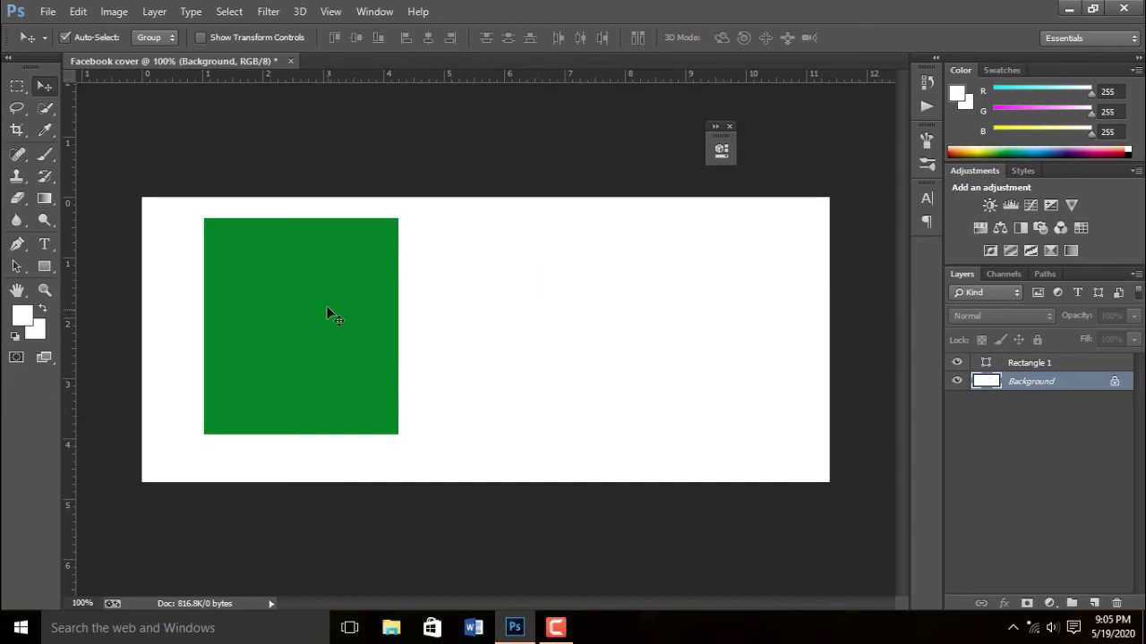
left_click(326, 304)
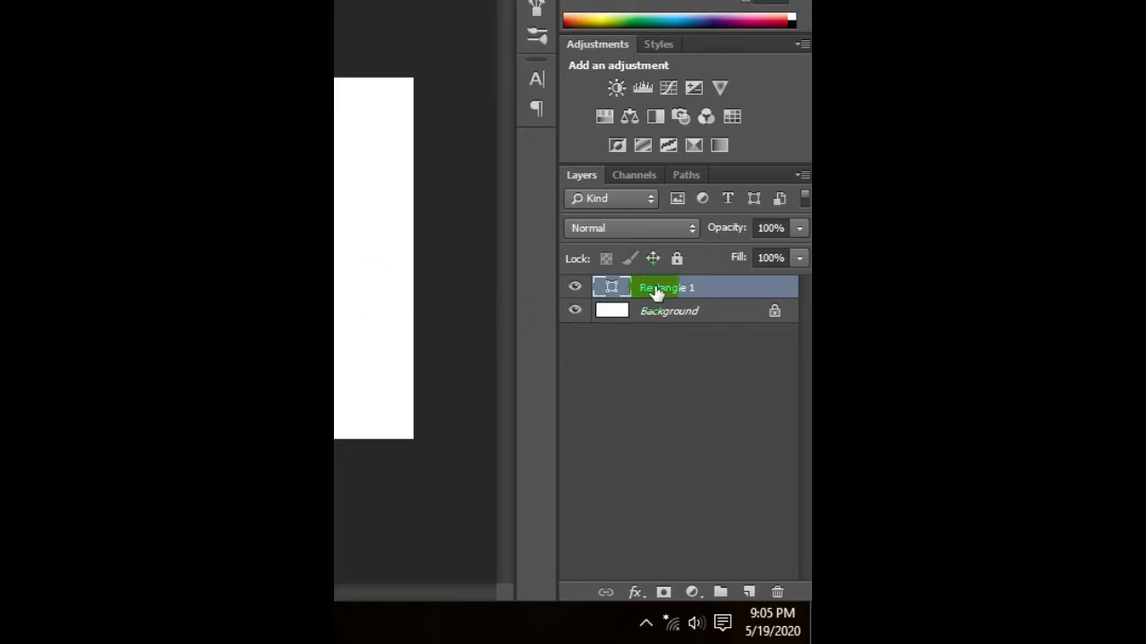
mouse_move(657, 293)
left_mouse_down()
mouse_move(775, 529)
mouse_move(751, 512)
mouse_move(779, 592)
left_mouse_up()
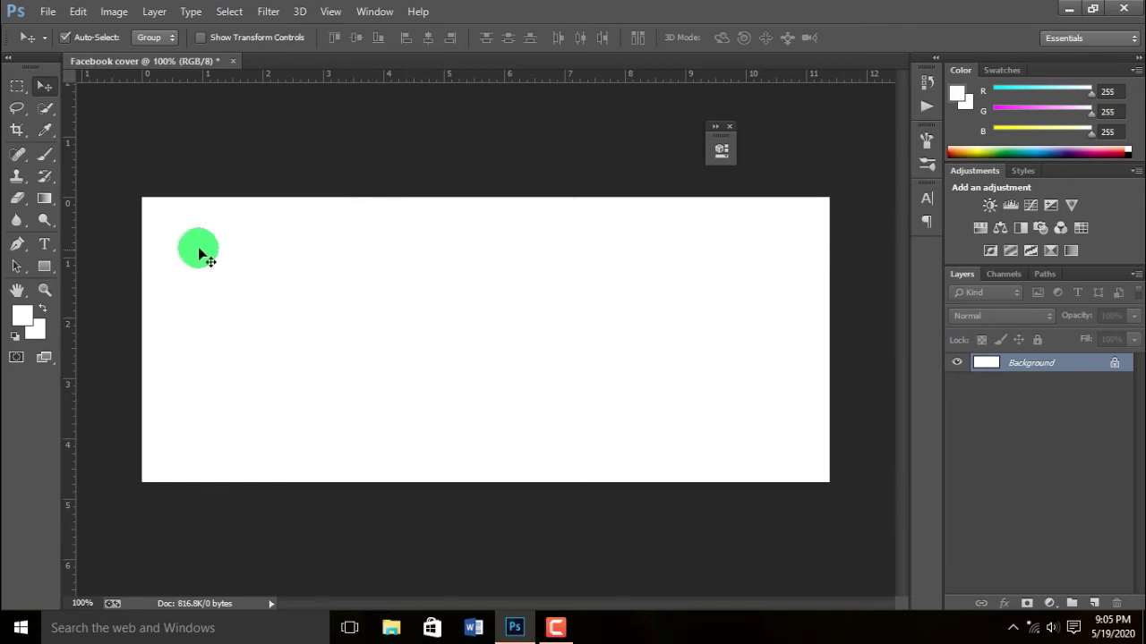
- Draw a new rectangle from the canvas's top-left corner and fill it green
left_click(44, 268)
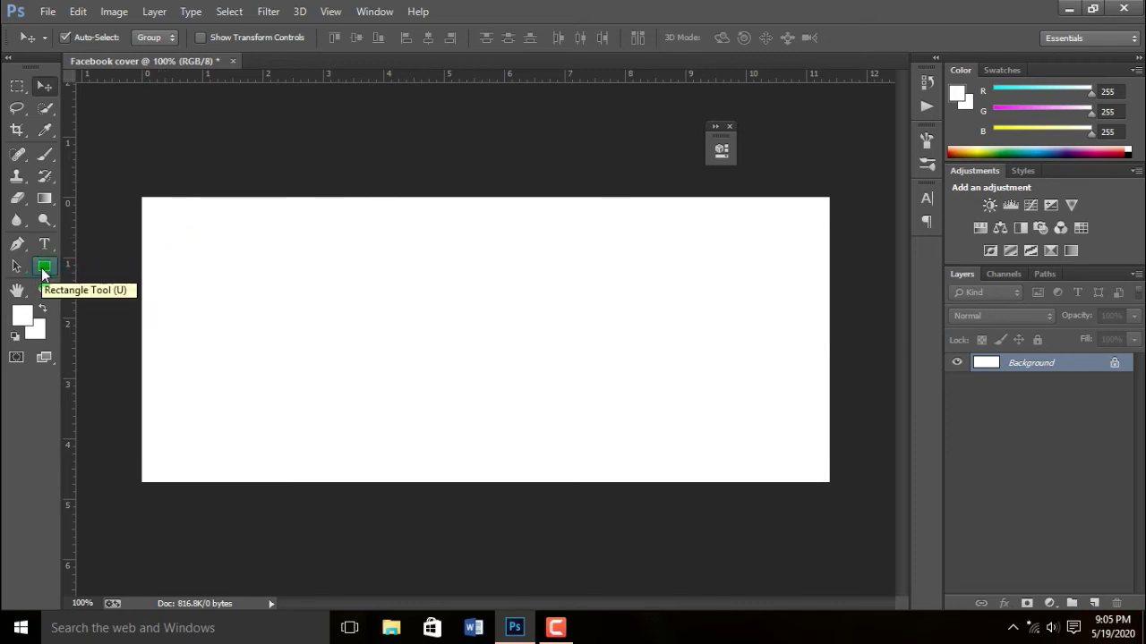
left_click(44, 268)
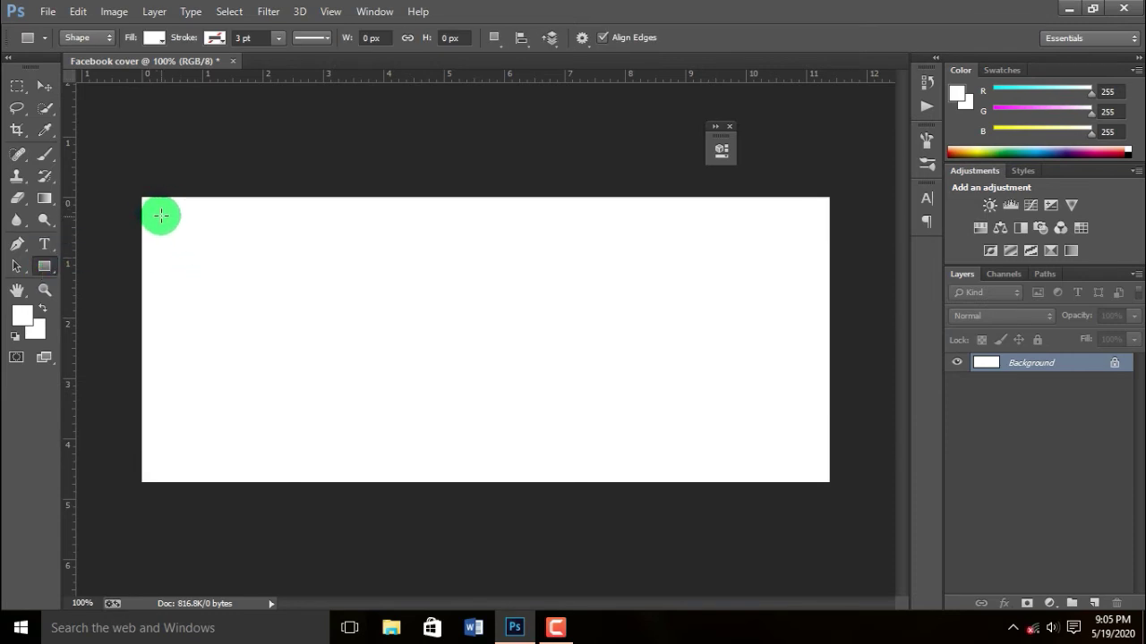
left_click_drag(152, 205, 277, 308)
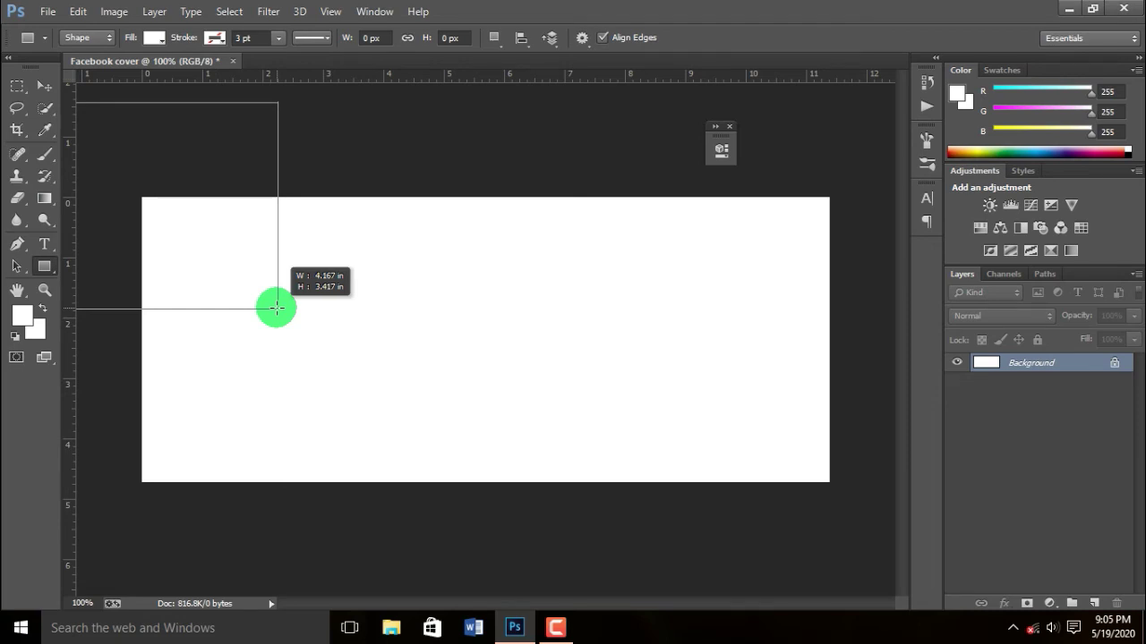
left_click(490, 241)
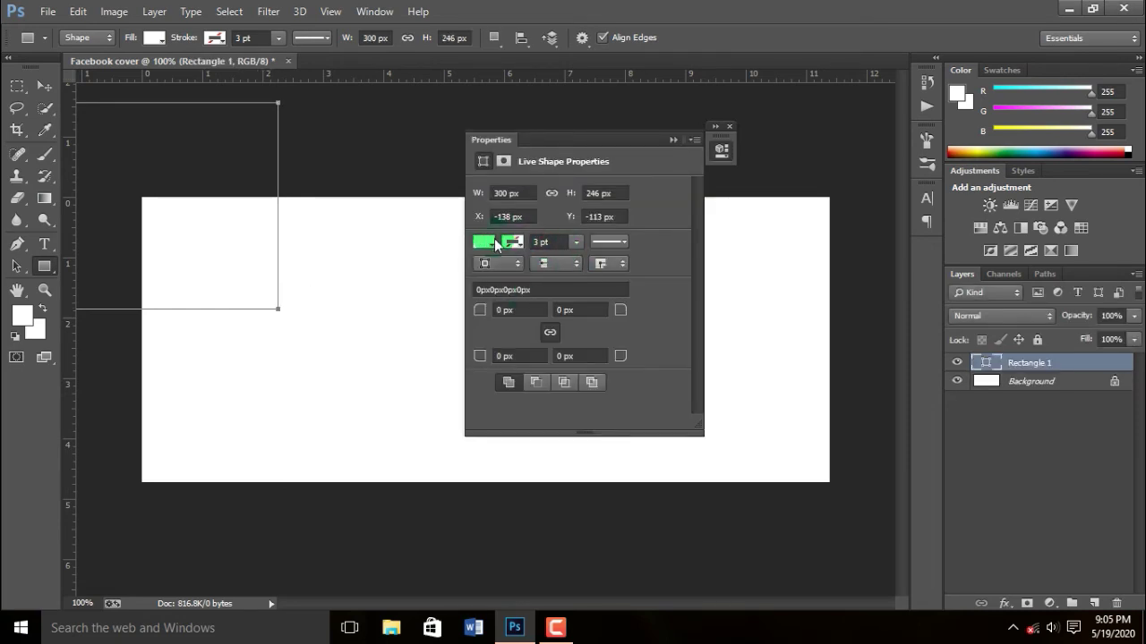
left_click_drag(490, 241, 516, 332)
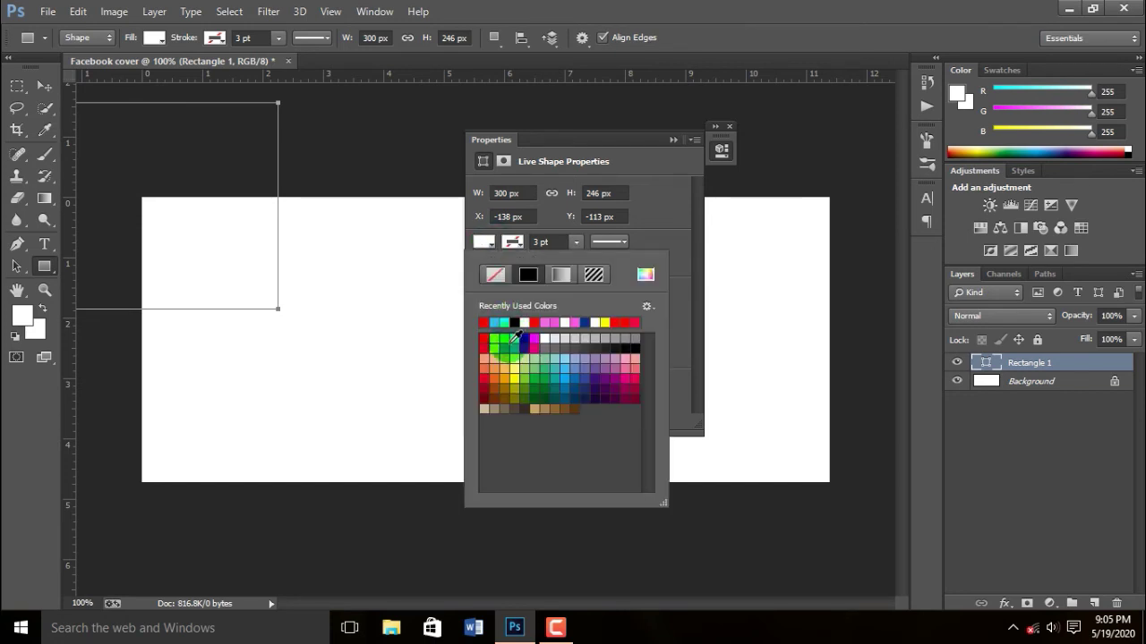
left_click(503, 345)
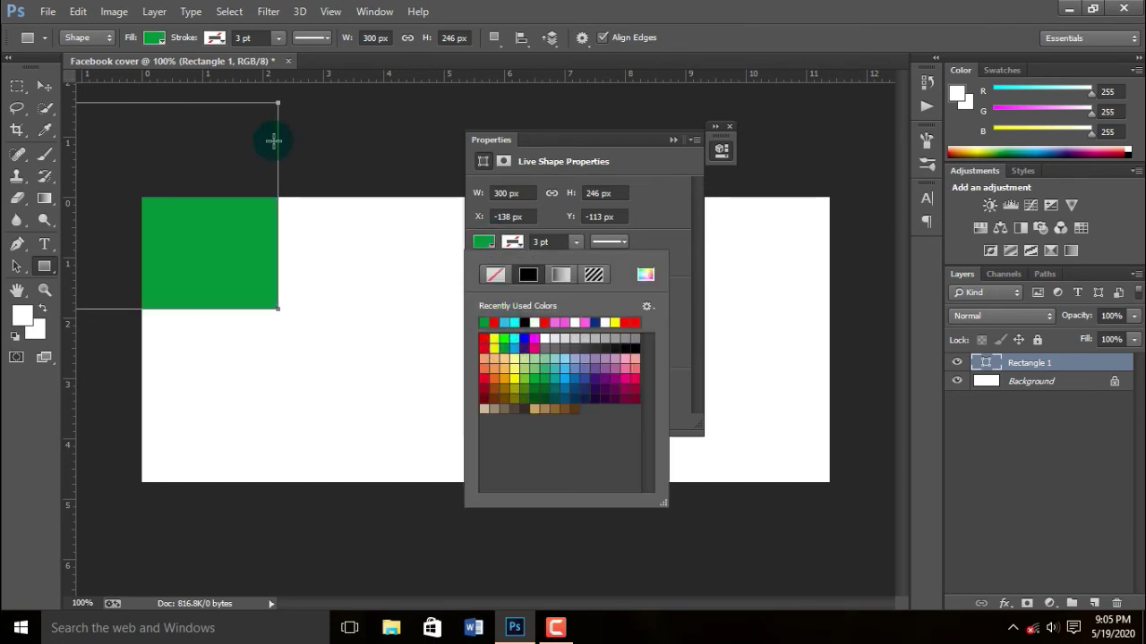
- Move the green rectangle right and down to sit left of centre
left_click(44, 86)
left_click_drag(199, 250, 389, 345)
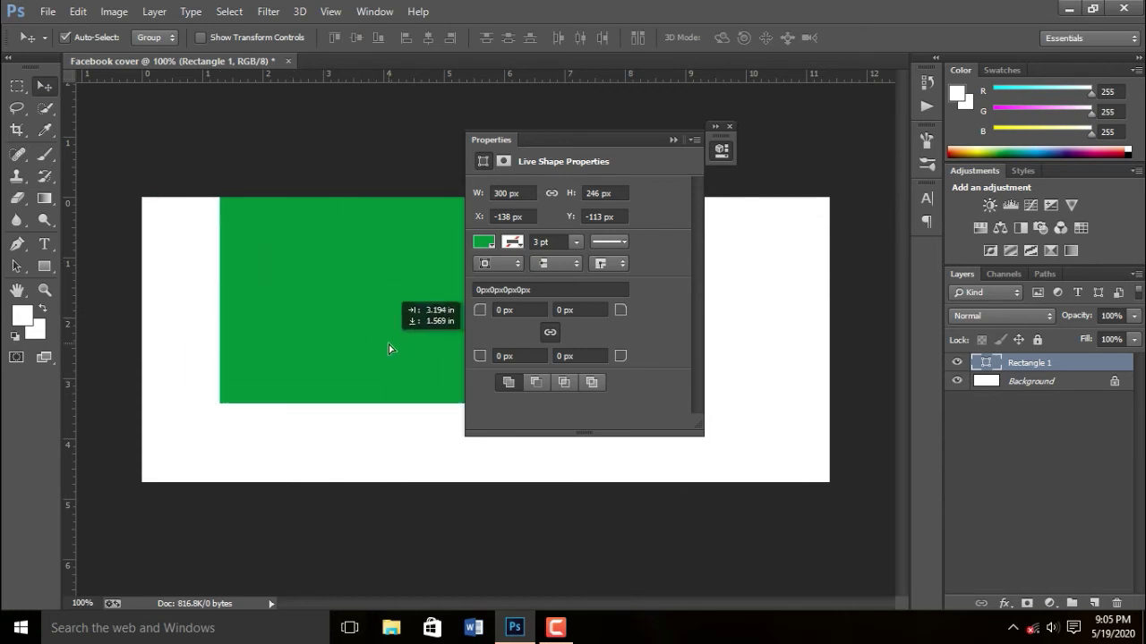
left_click(672, 139)
mouse_move(375, 270)
left_mouse_down()
mouse_move(445, 309)
mouse_move(460, 290)
left_mouse_up()
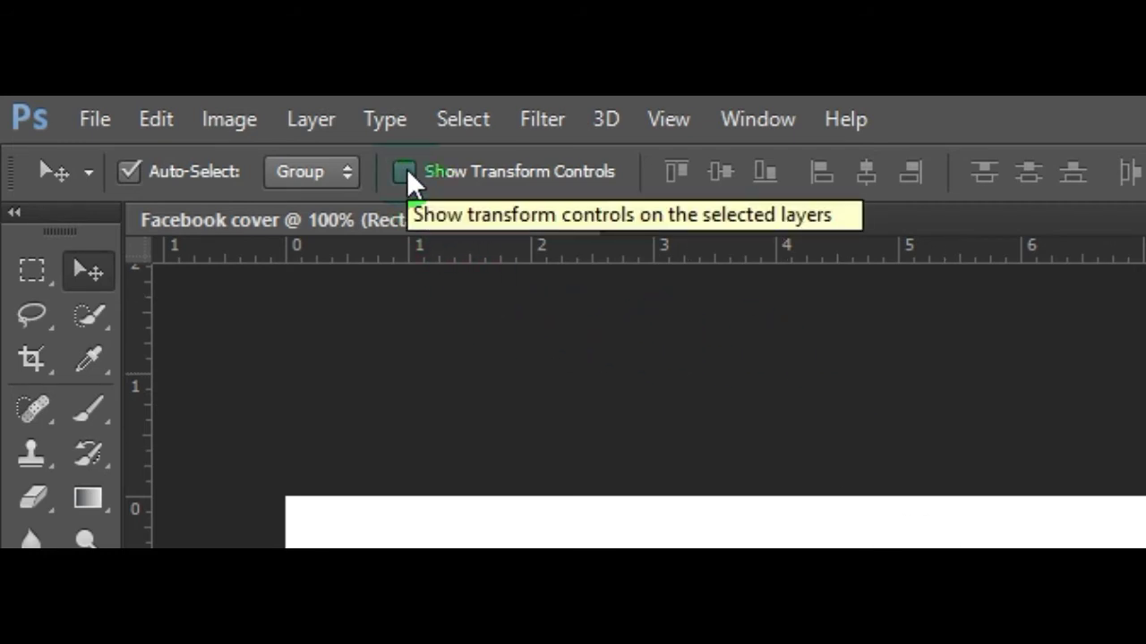
- Turn on Show Transform Controls and enlarge the green rectangle from its corner
left_click(405, 171)
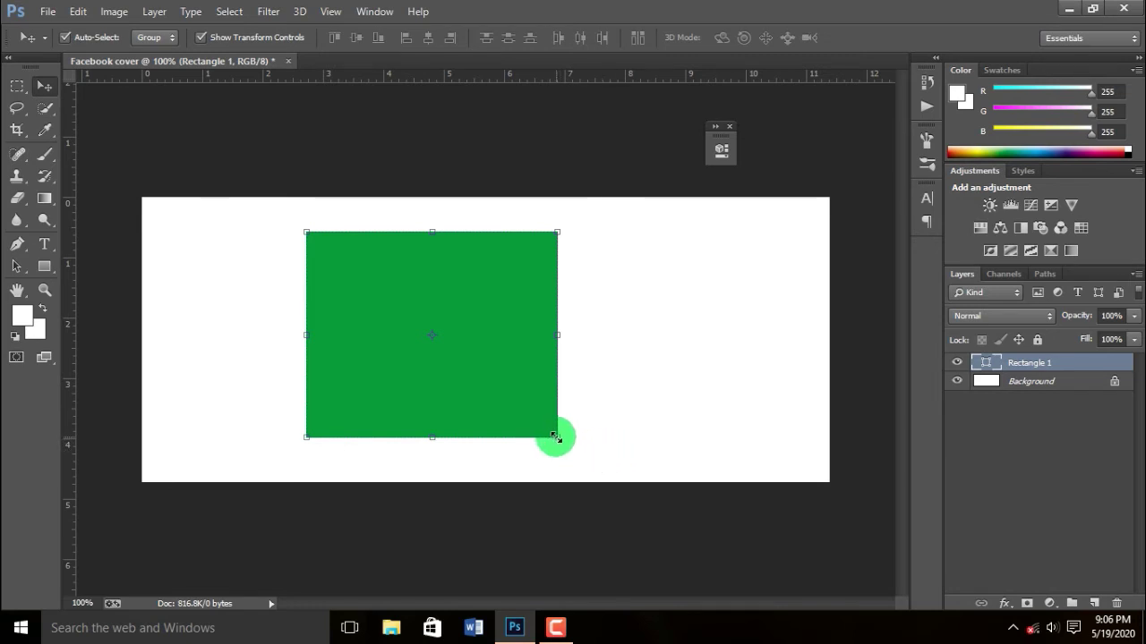
mouse_move(556, 438)
left_mouse_down()
mouse_move(584, 448)
mouse_move(784, 377)
mouse_move(796, 389)
left_mouse_up()
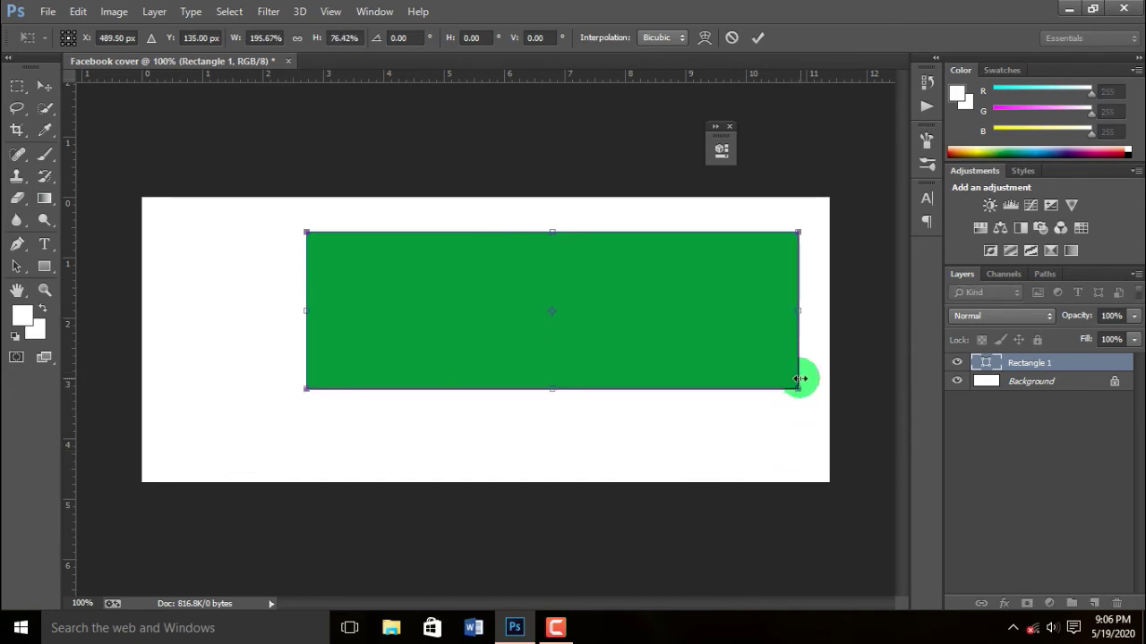
key("ctrl+z")
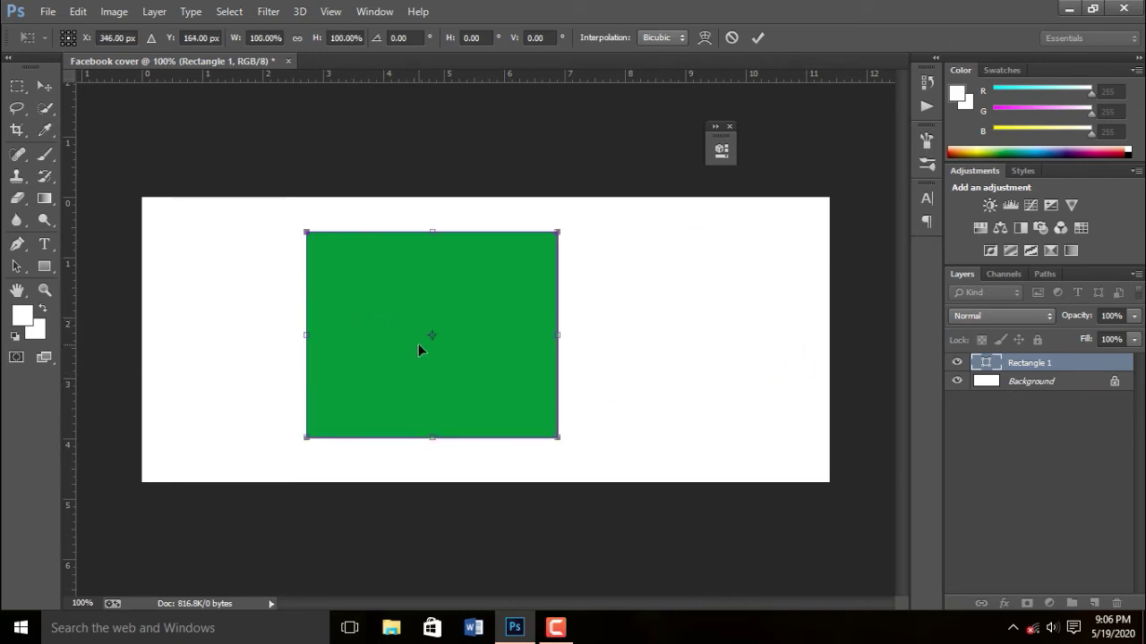
left_click(558, 438)
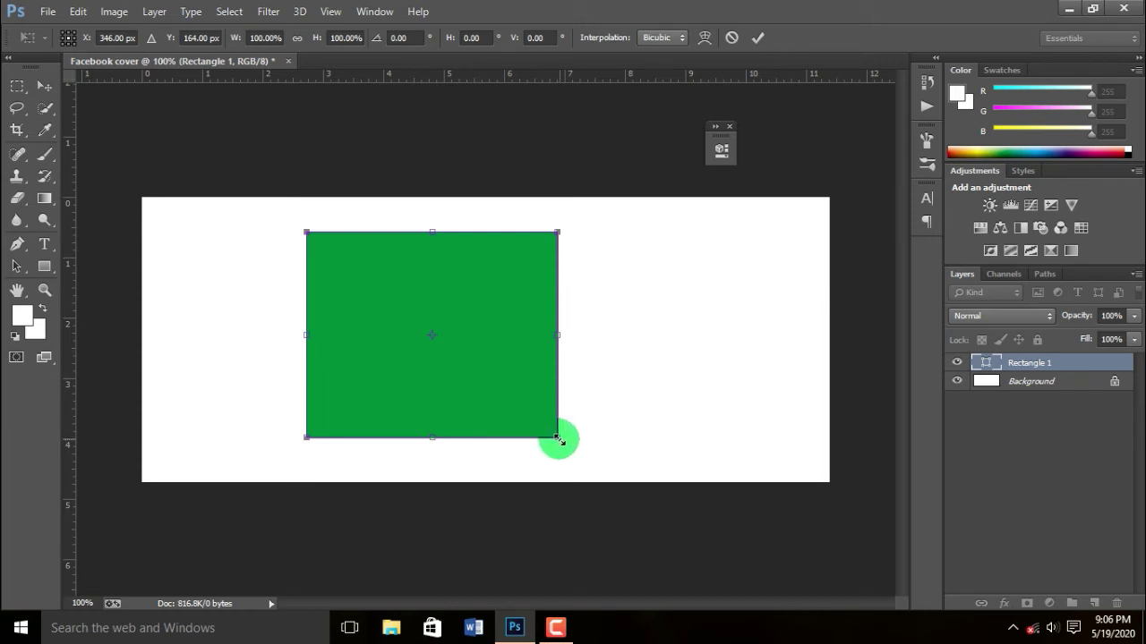
mouse_move(558, 437)
left_mouse_down()
mouse_move(785, 534)
mouse_move(719, 478)
left_mouse_up()
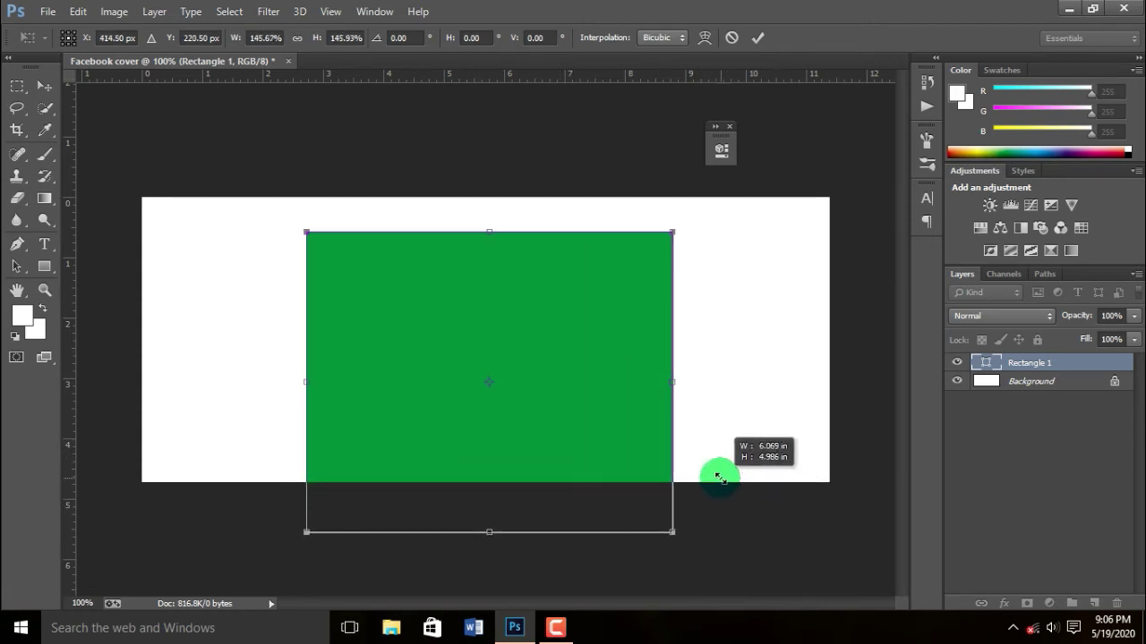
left_click_drag(525, 400, 513, 338)
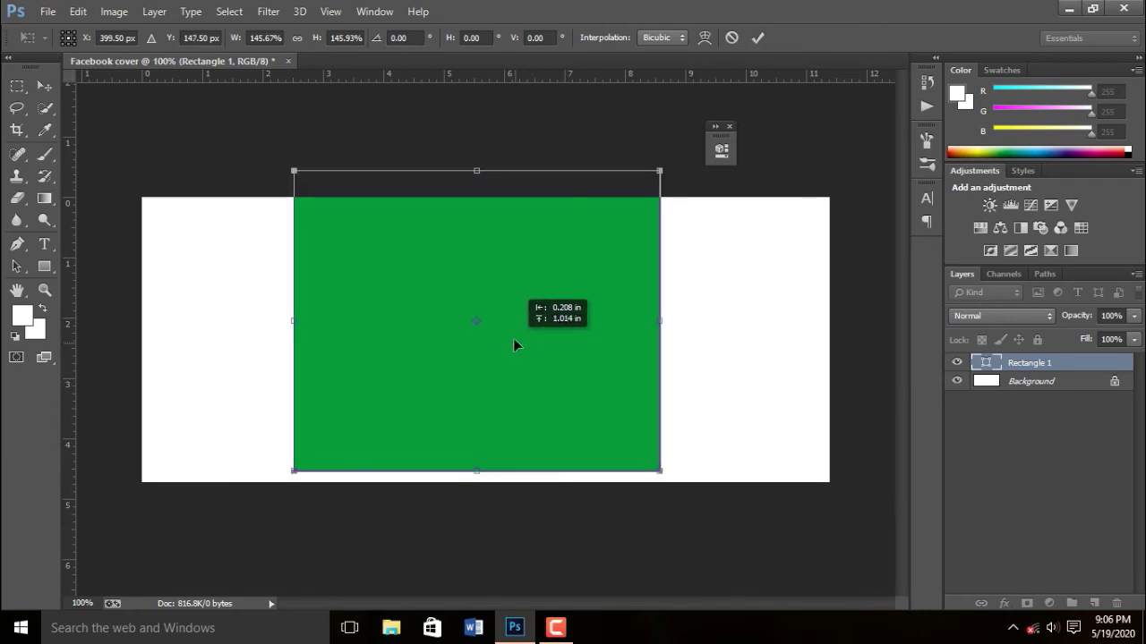
left_click_drag(660, 471, 769, 560)
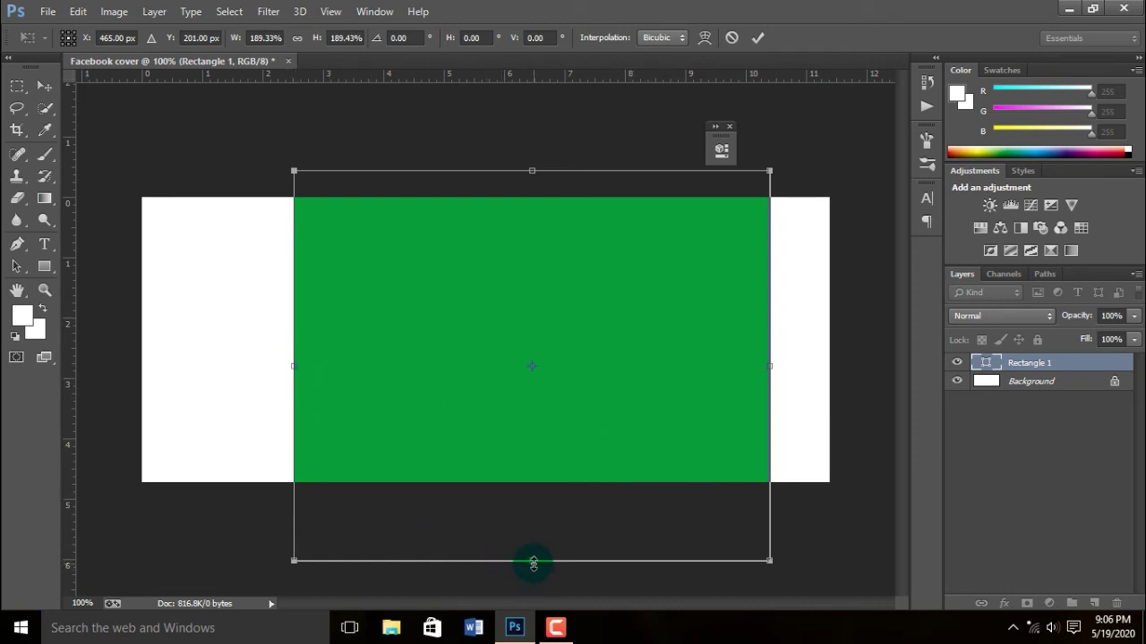
- Snap all four rectangle edges to the canvas borders and commit the transform
left_click_drag(533, 564, 526, 484)
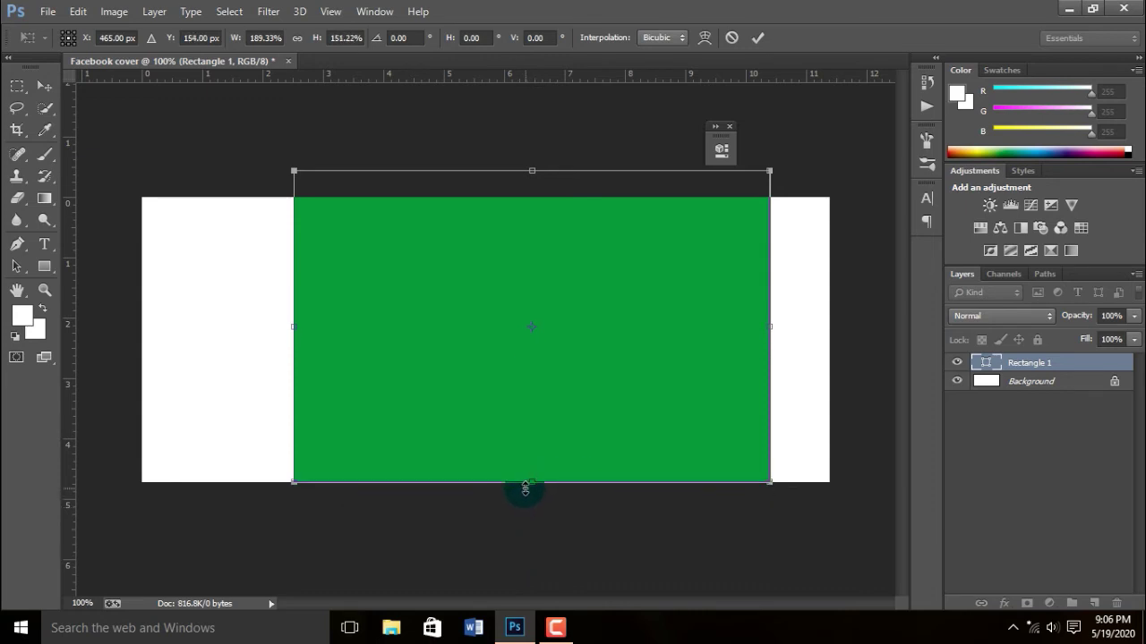
left_click_drag(531, 170, 532, 195)
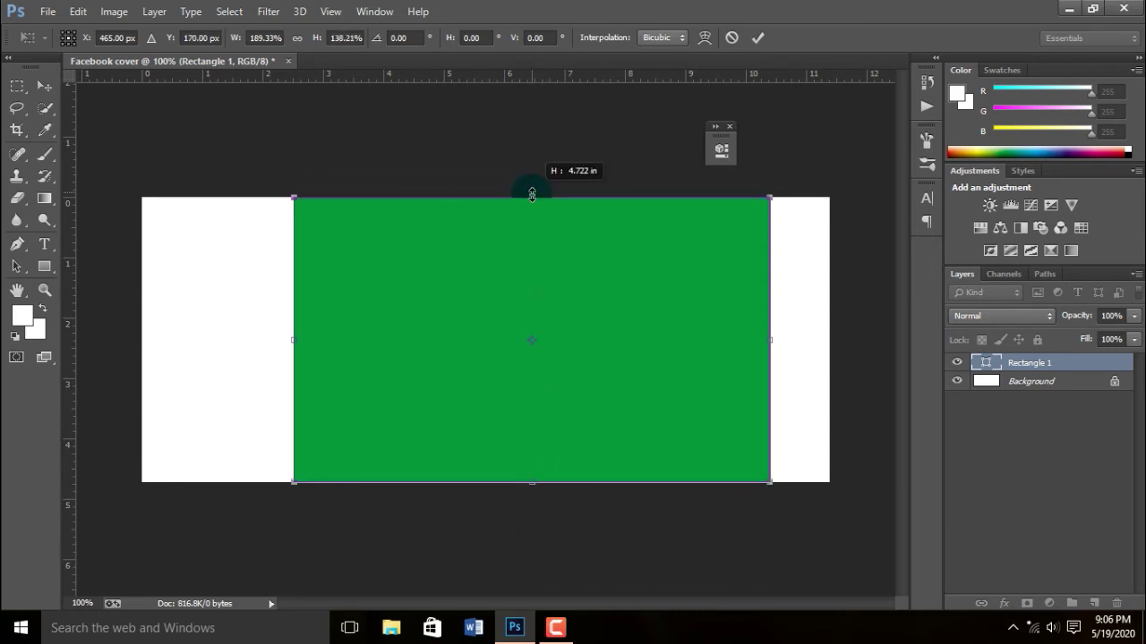
left_click_drag(293, 339, 141, 346)
left_click_drag(770, 339, 830, 339)
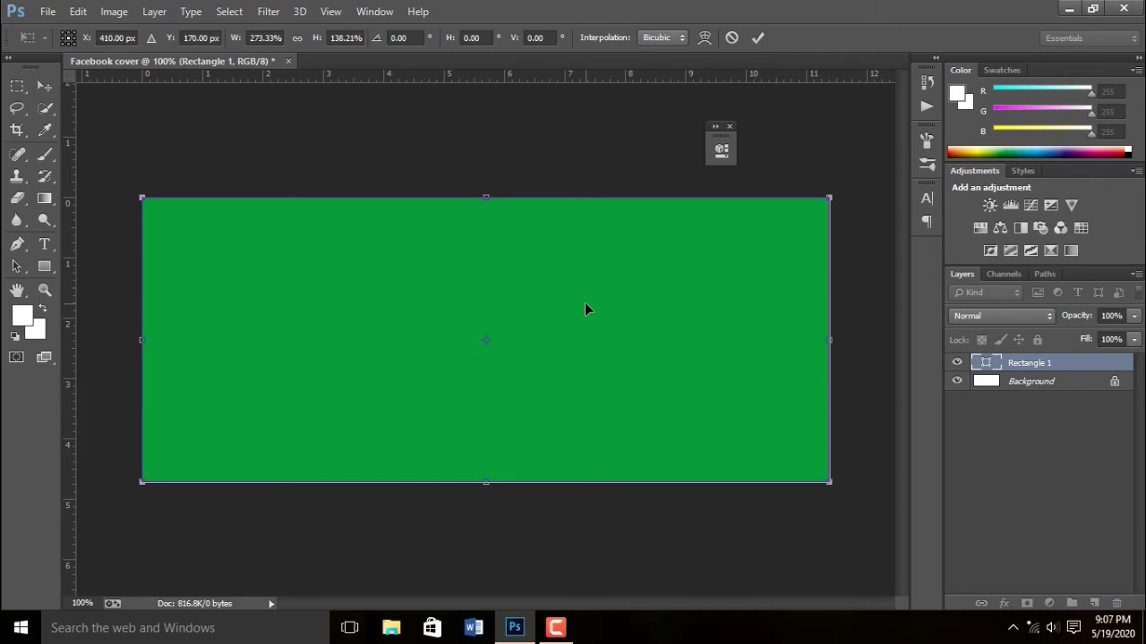
key("Return")
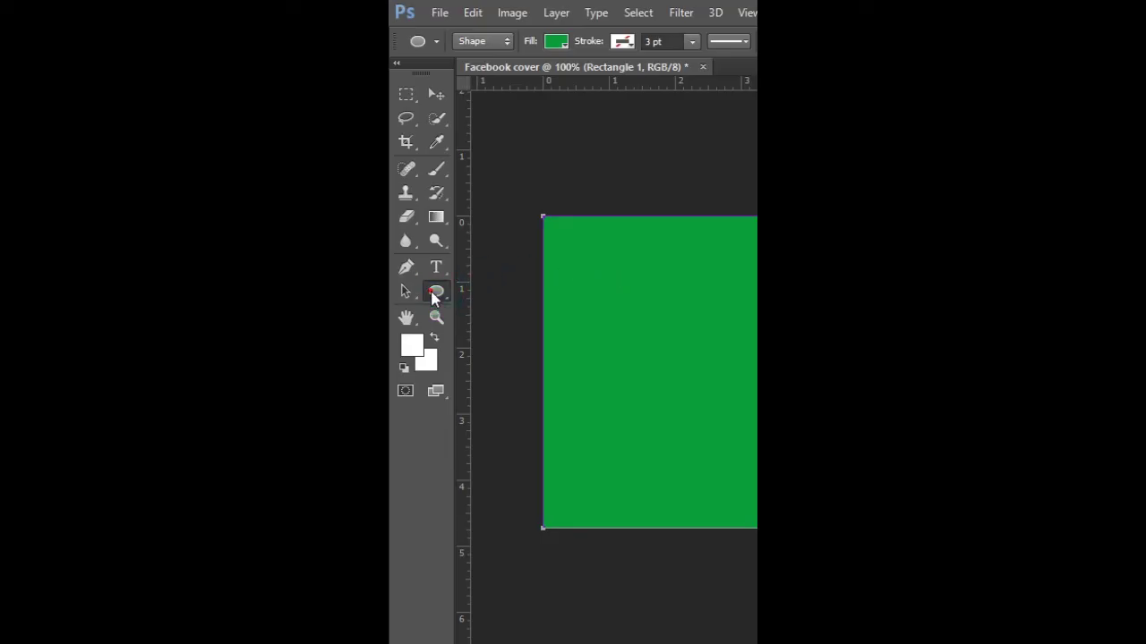
- Draw a green circle, Ellipse 1, near the middle of the green rectangle
right_click(434, 293)
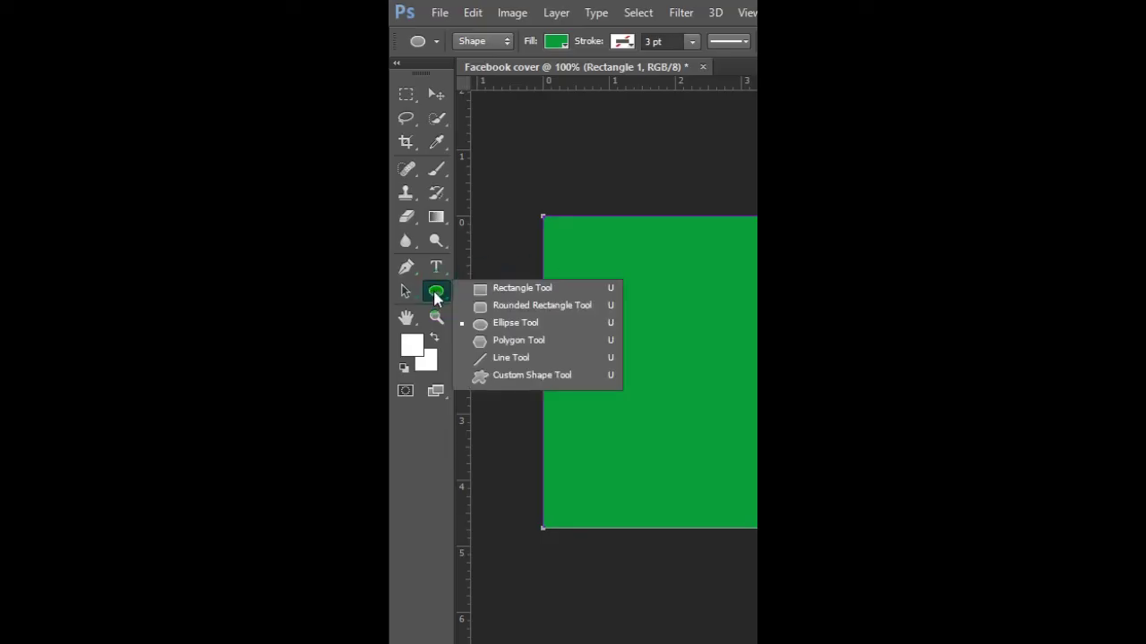
left_click(533, 331)
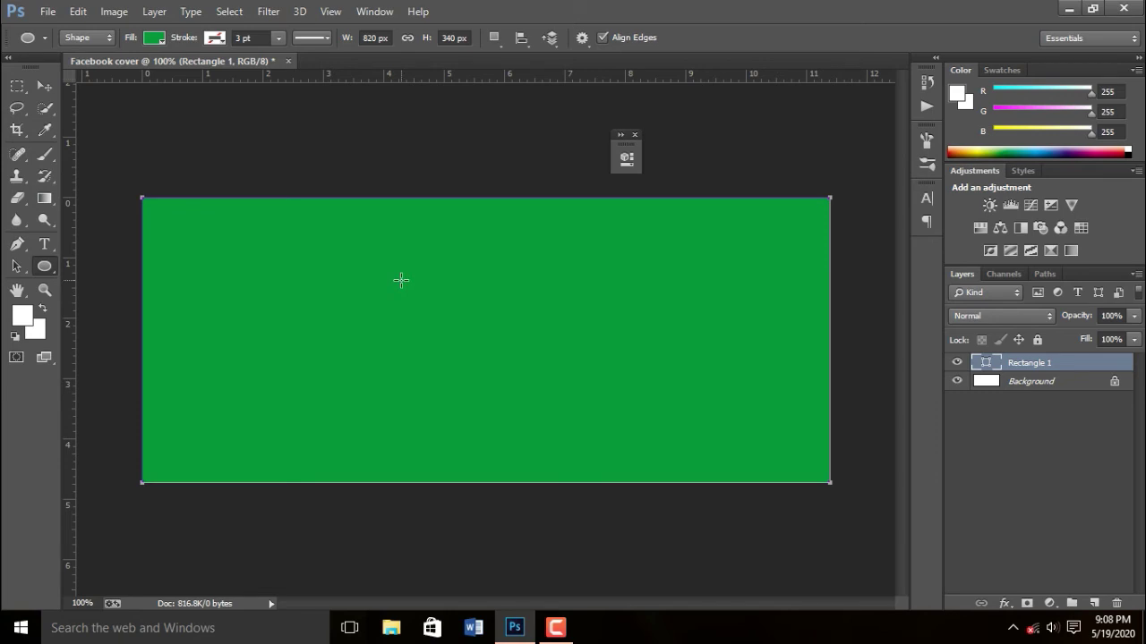
left_click_drag(401, 280, 545, 410)
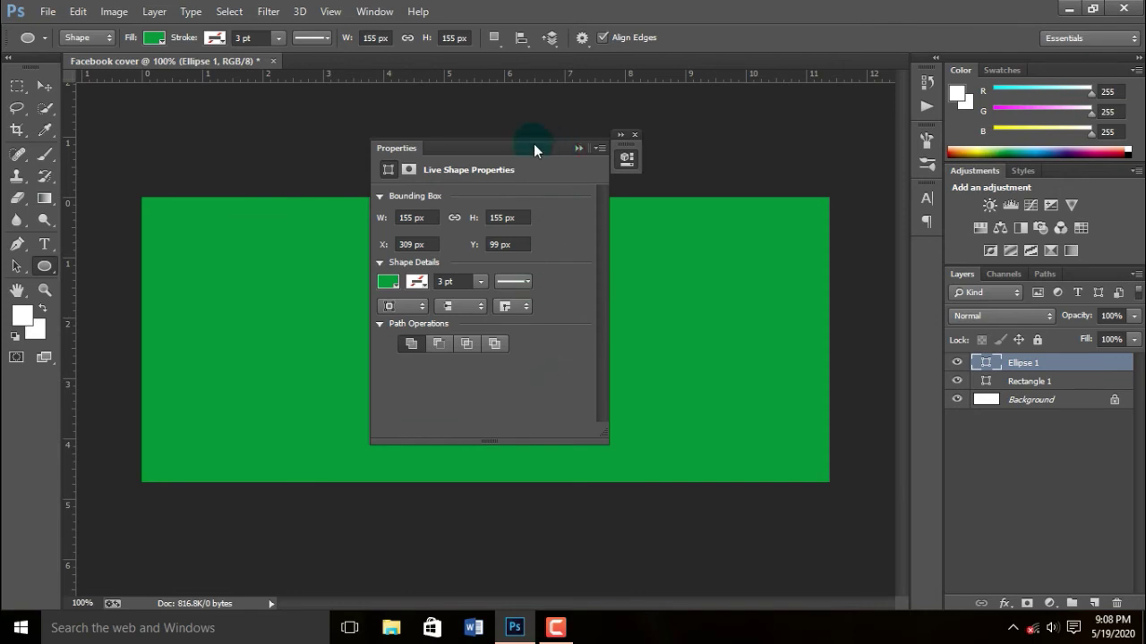
- Drag the Properties panel aside and collapse it
left_click_drag(534, 149, 797, 173)
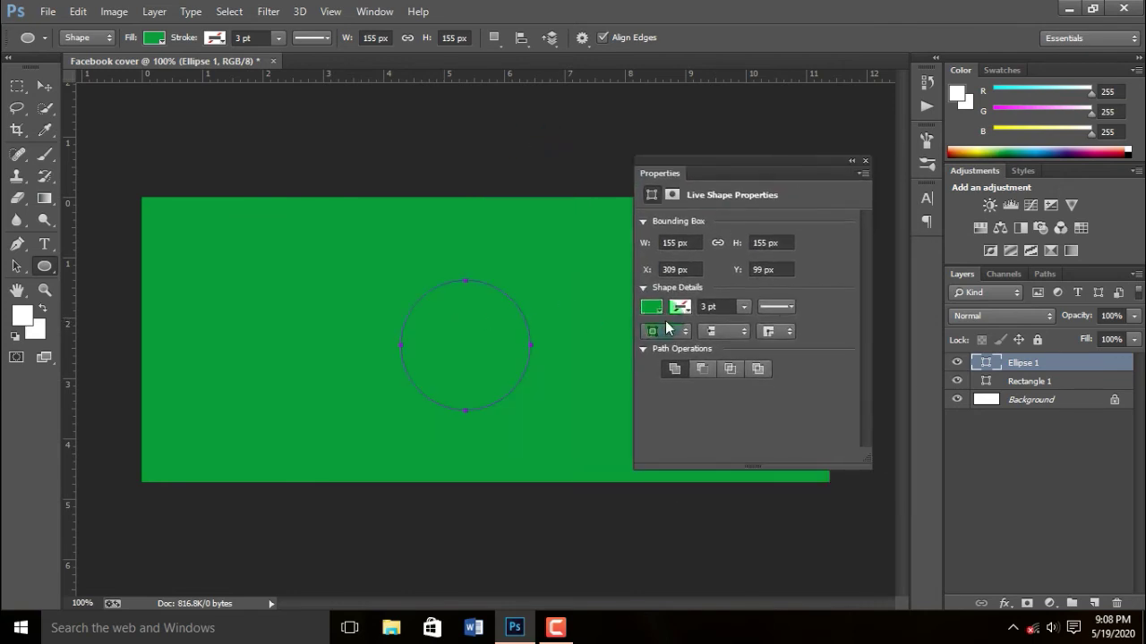
left_click_drag(659, 306, 1012, 367)
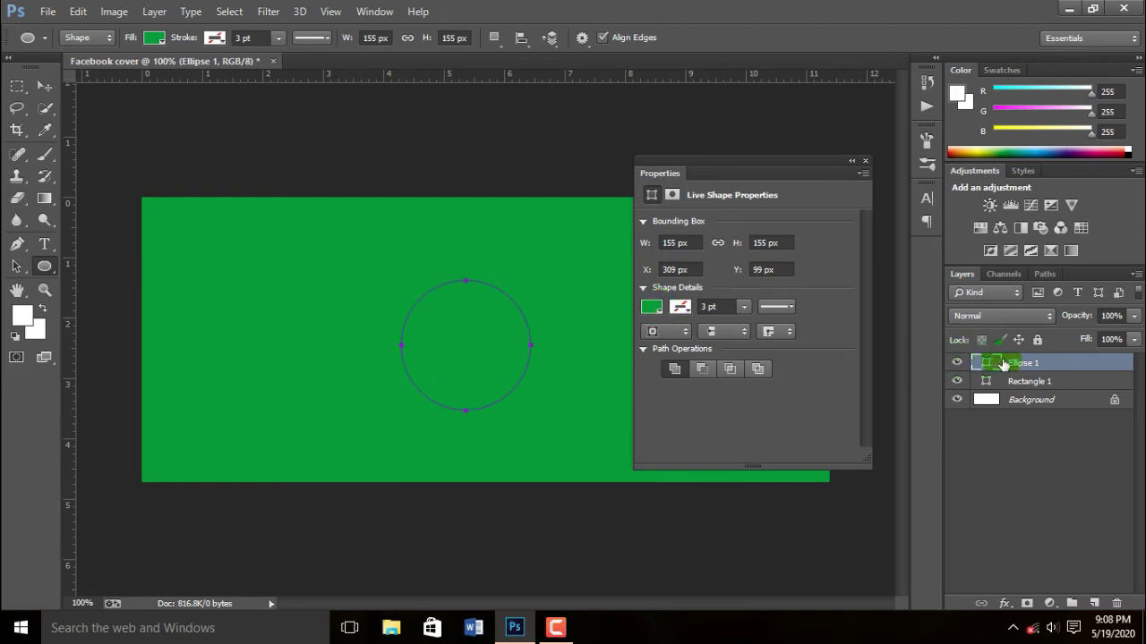
left_click_drag(1012, 367, 1009, 367)
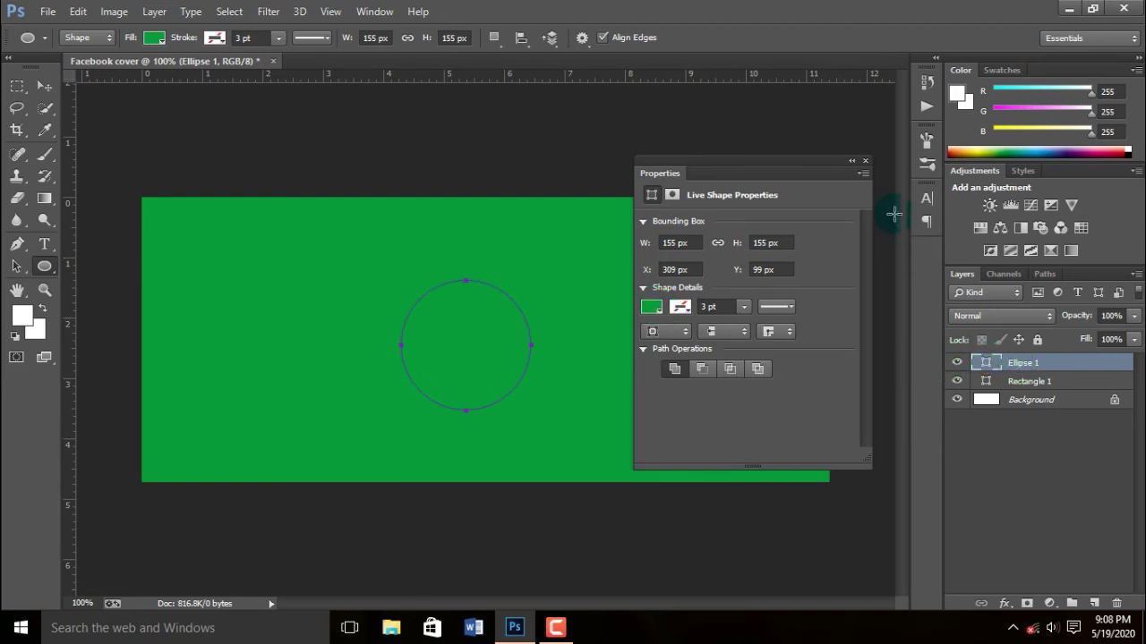
left_click(852, 163)
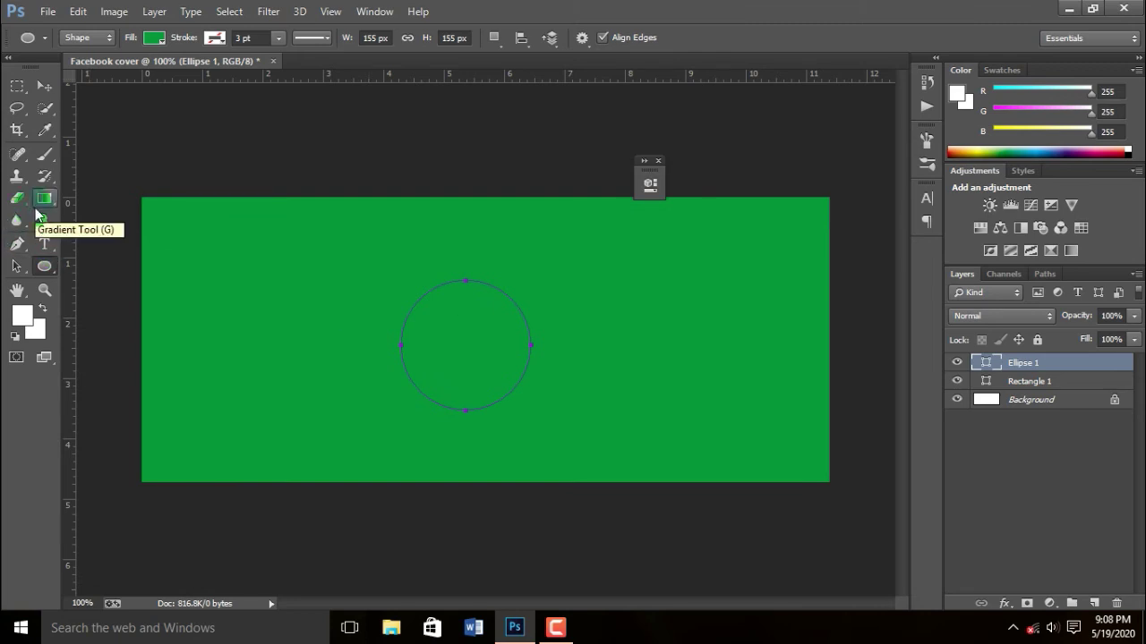
- Delete the Ellipse 1 layer and draw a new circle on the green rectangle
key("Delete")
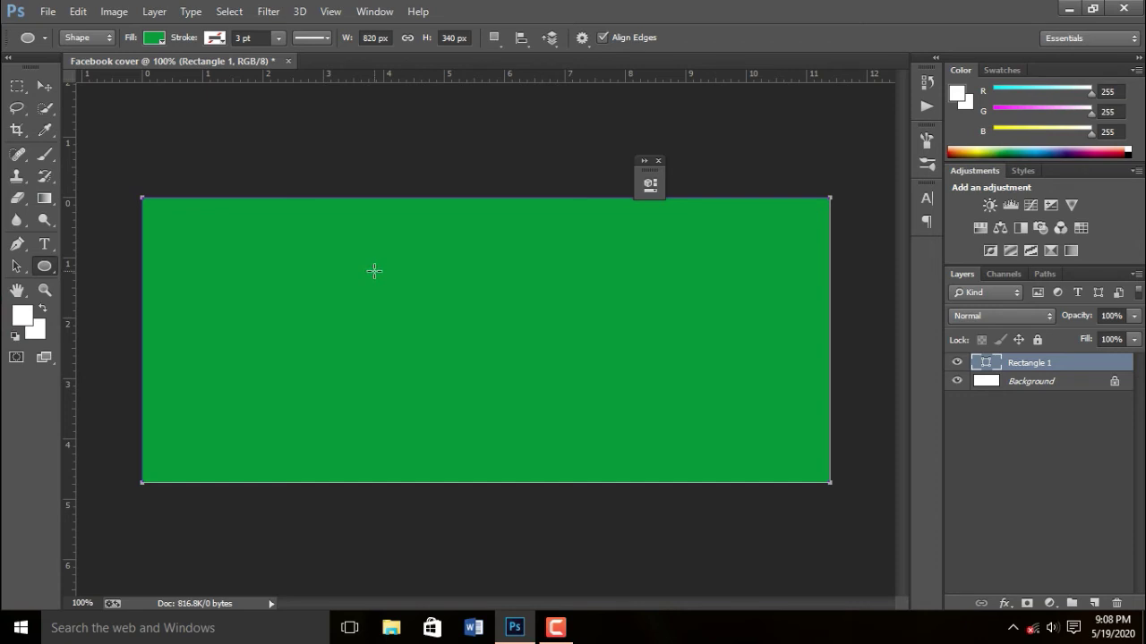
left_click_drag(374, 272, 535, 416)
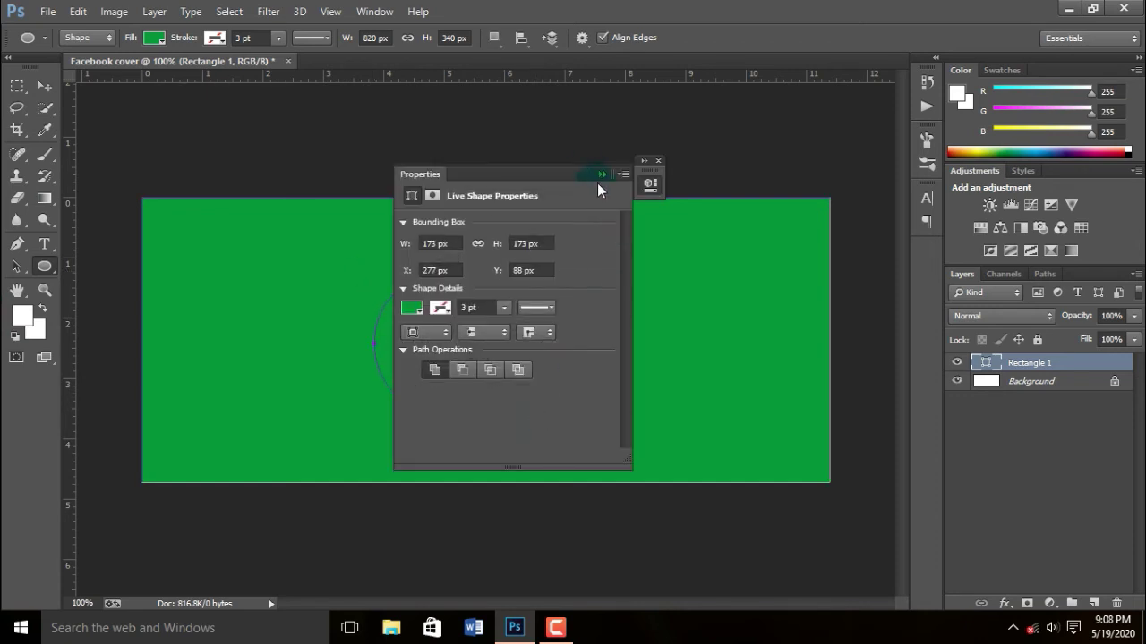
left_click_drag(545, 173, 772, 161)
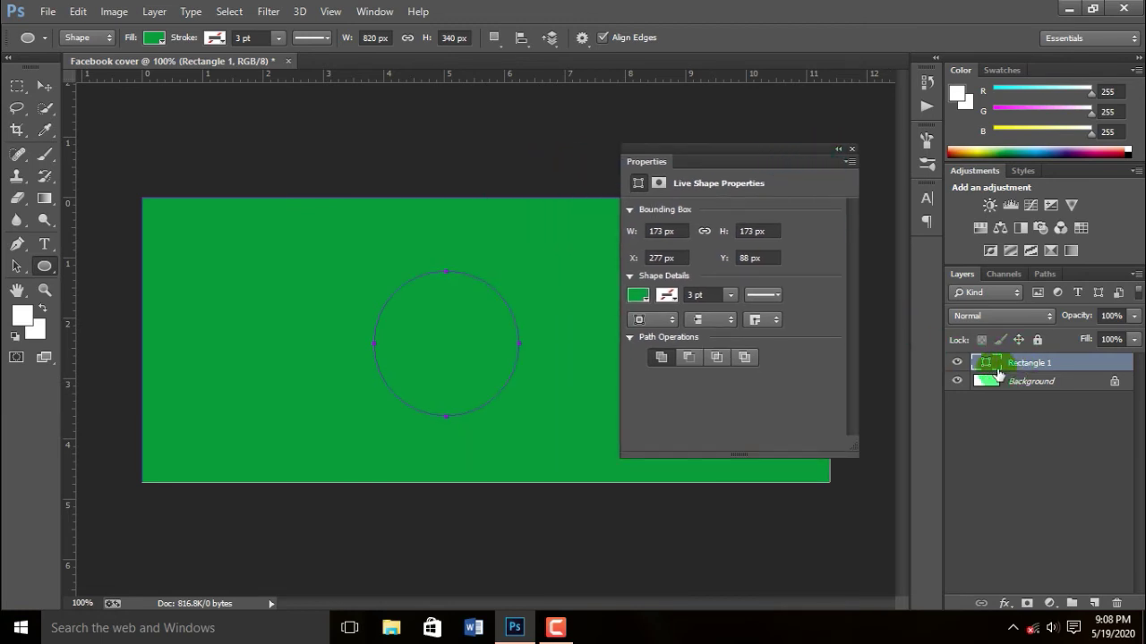
- Try a cyan fill in Properties, then delete the circle path
left_click(706, 297)
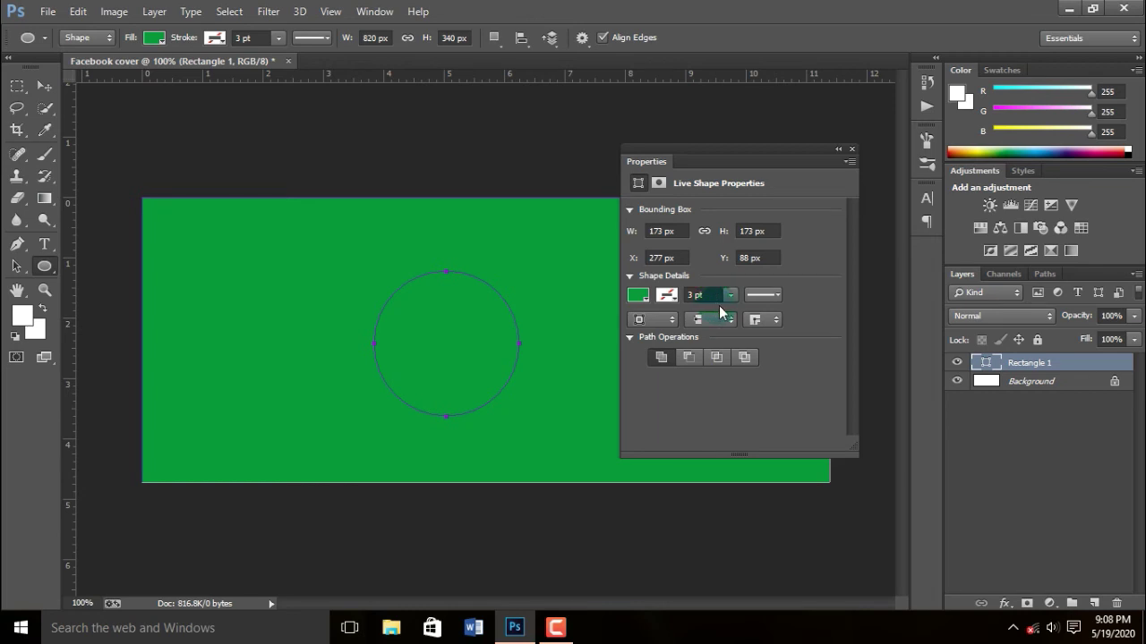
left_click(640, 297)
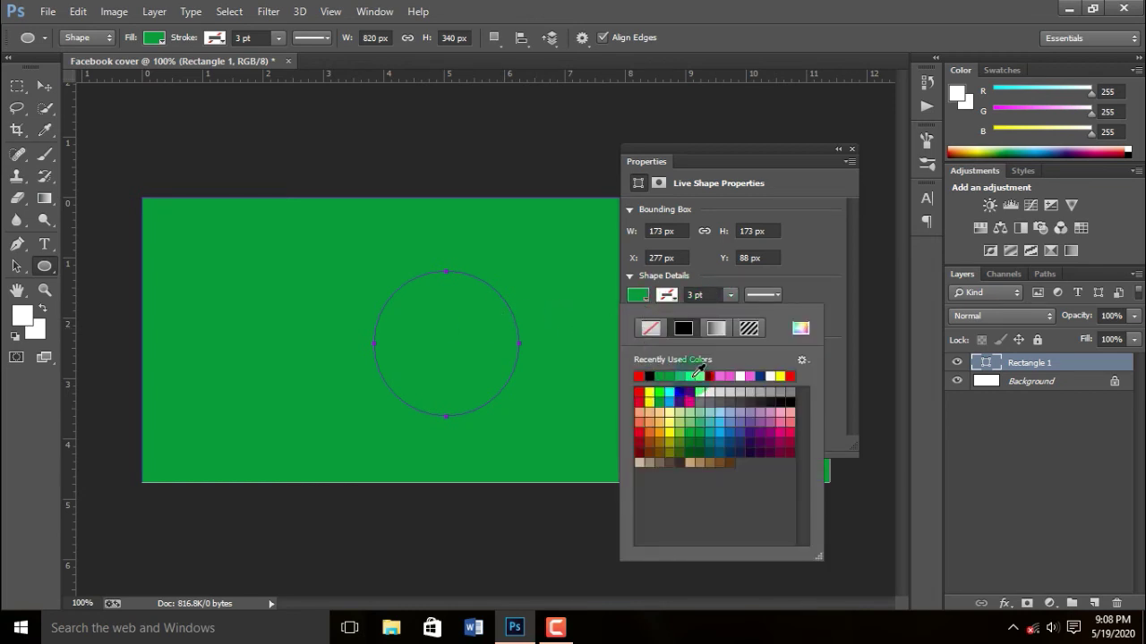
left_click(697, 375)
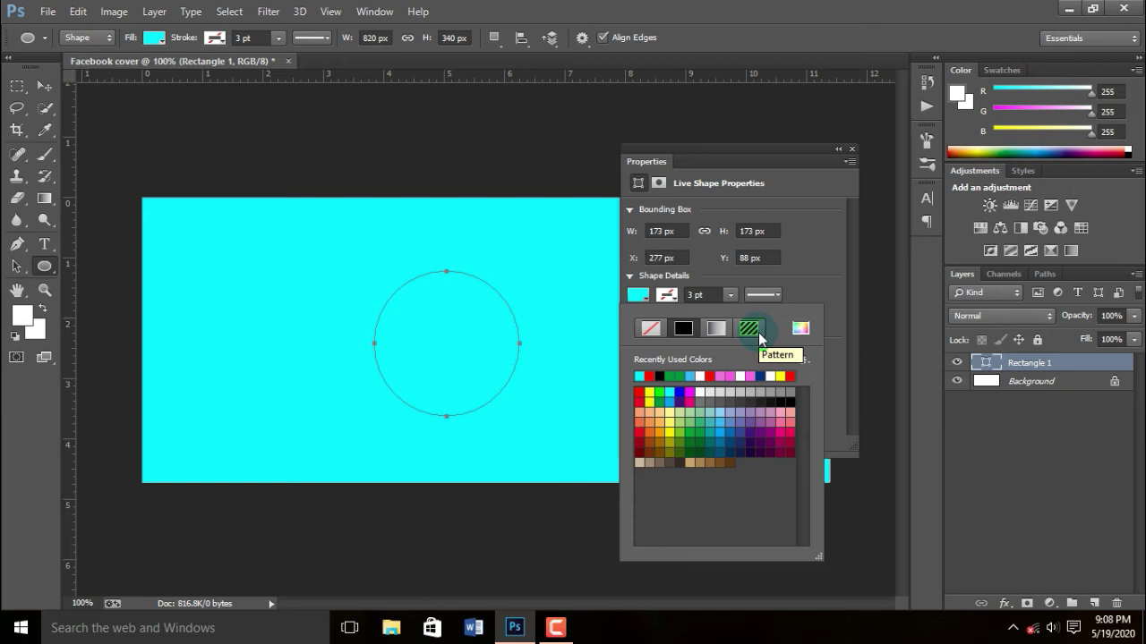
left_click(838, 149)
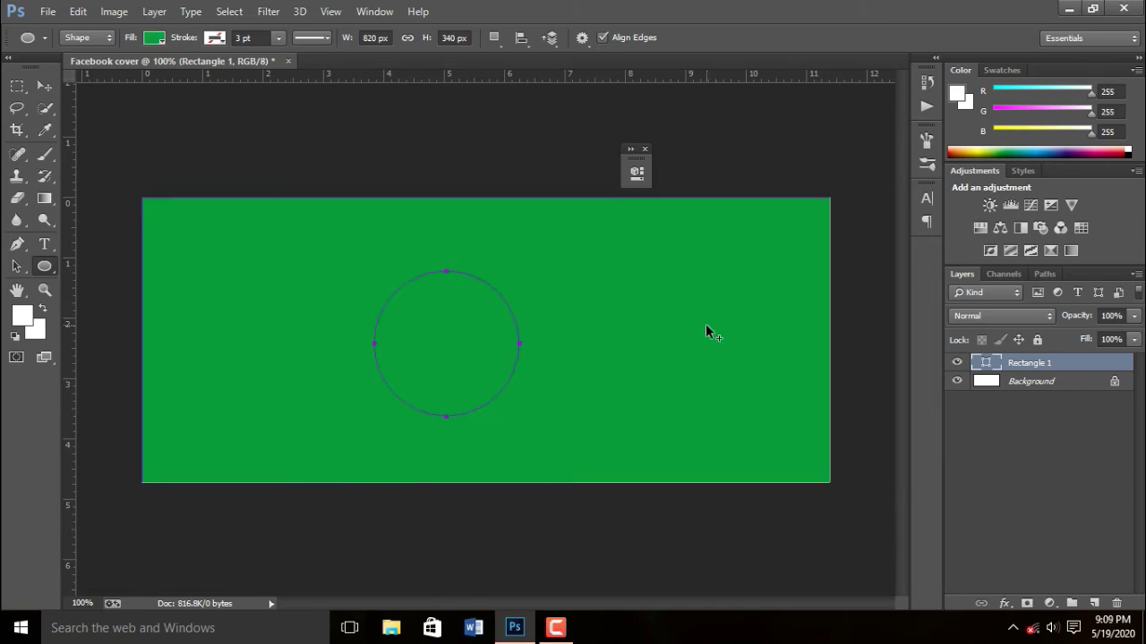
key("Delete")
- Add Layer 1, draw a red-filled ellipse on the green rectangle, then undo it
left_click(1093, 604)
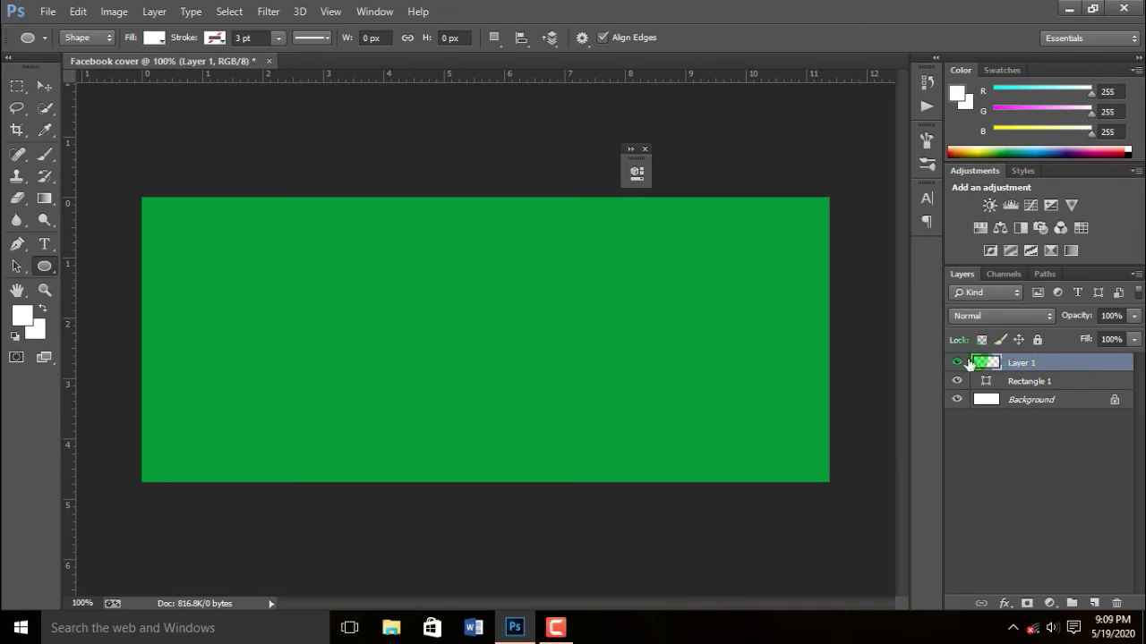
left_click(1025, 364)
left_click(986, 362)
left_click_drag(401, 281, 546, 430)
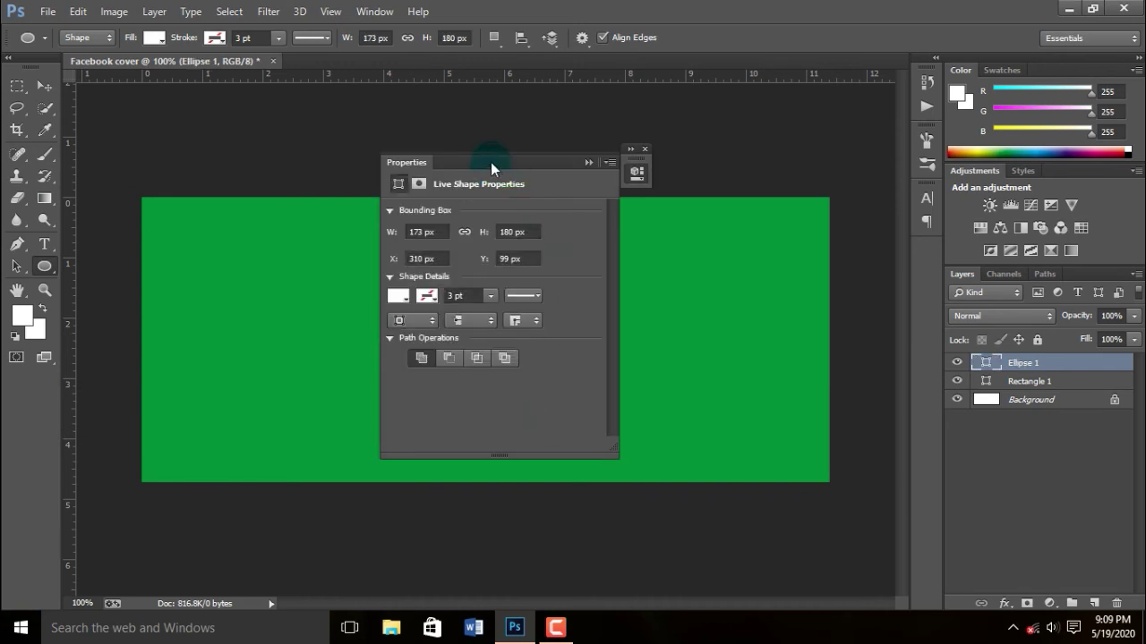
left_click_drag(491, 162, 779, 177)
left_click(694, 313)
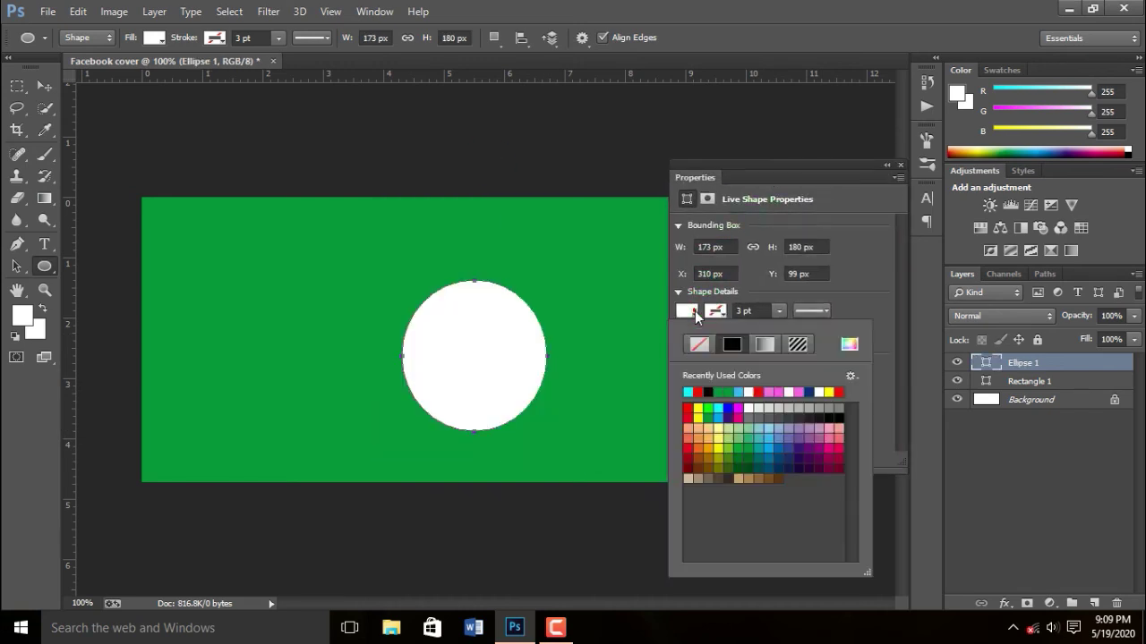
left_click(688, 408)
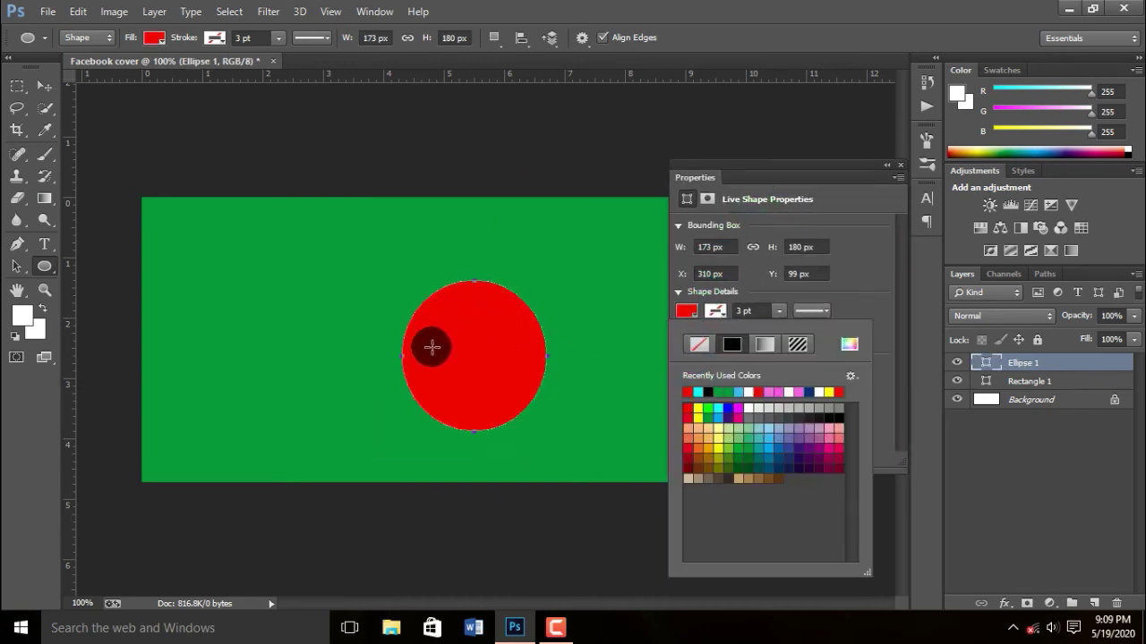
left_click(1028, 365)
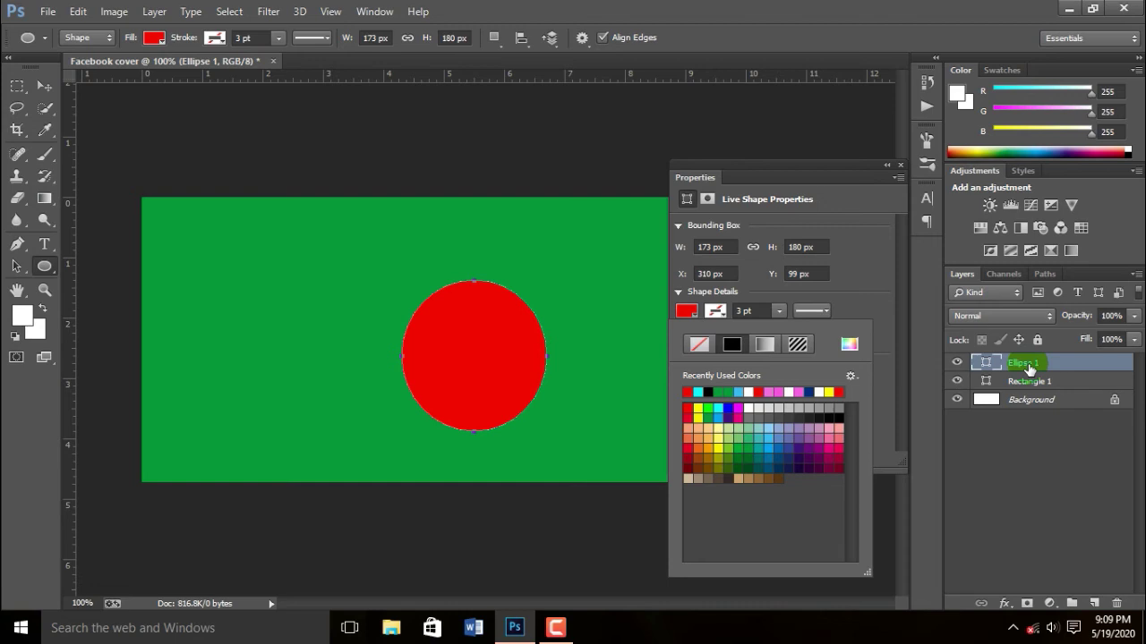
left_click(883, 168)
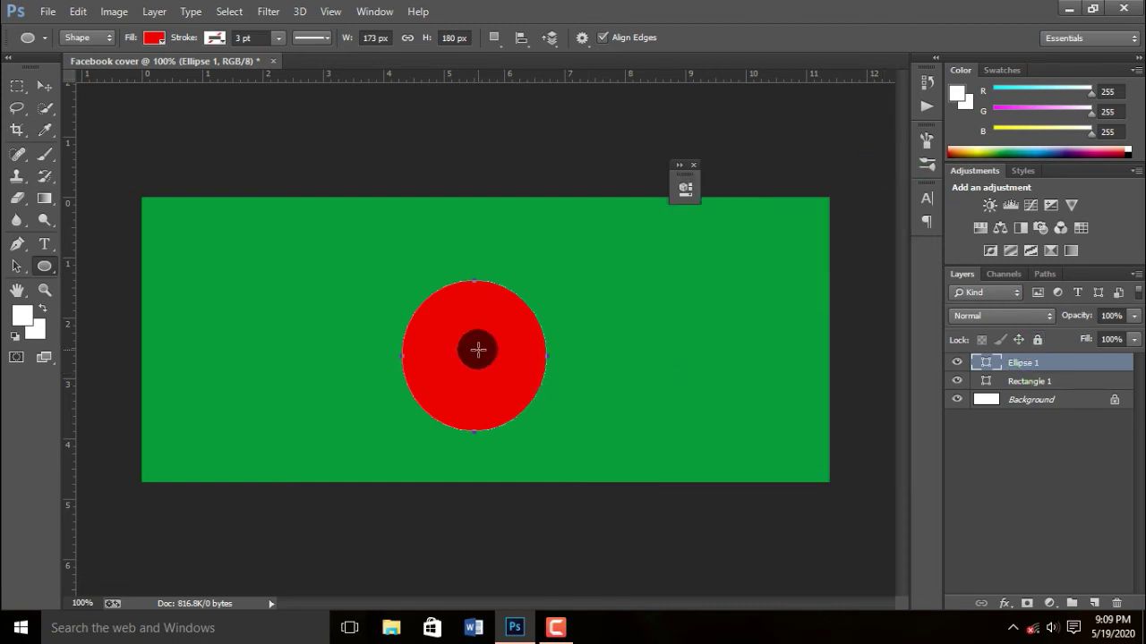
key("ctrl+alt+z")
key("ctrl+alt+z")
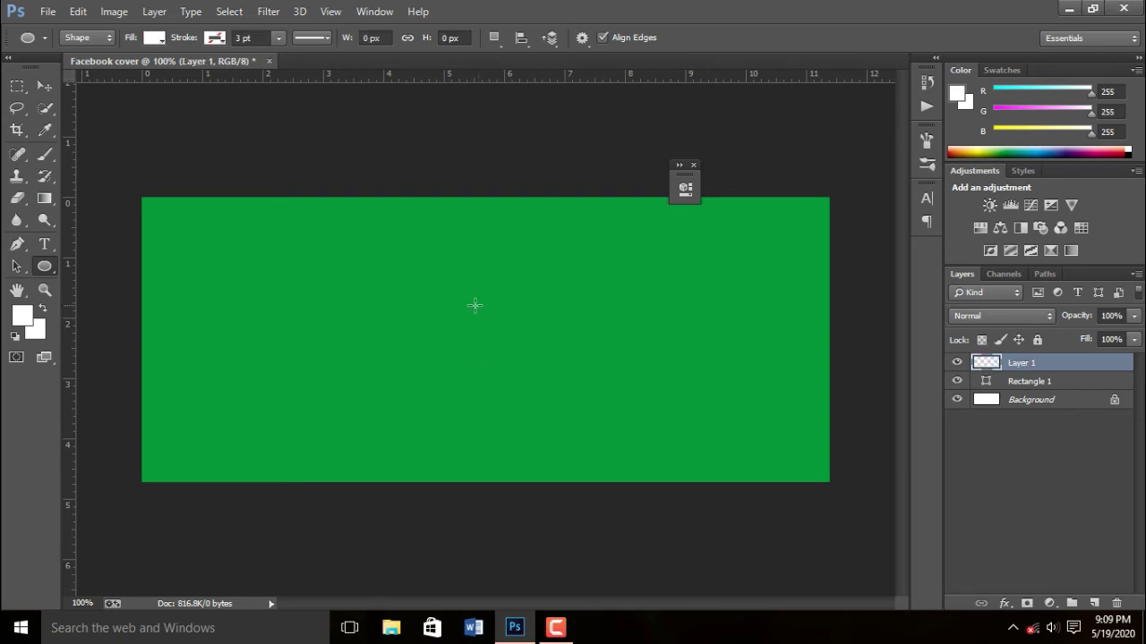
- Draw a Shift-constrained 164 px circle with the Ellipse Tool and fill it red
left_click(42, 267)
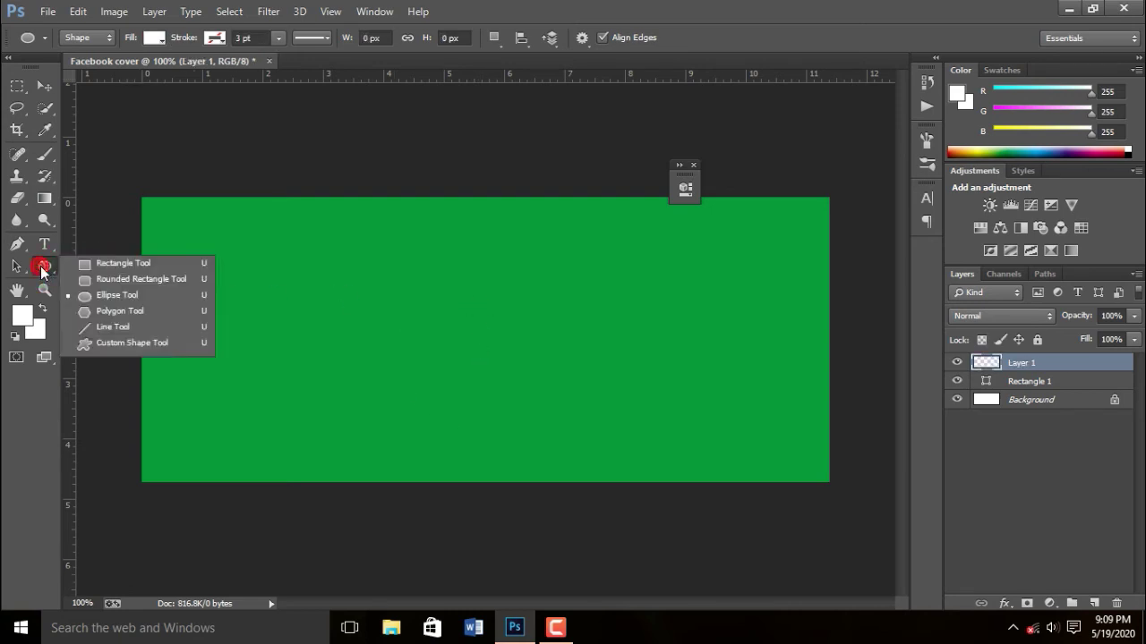
left_click(92, 295)
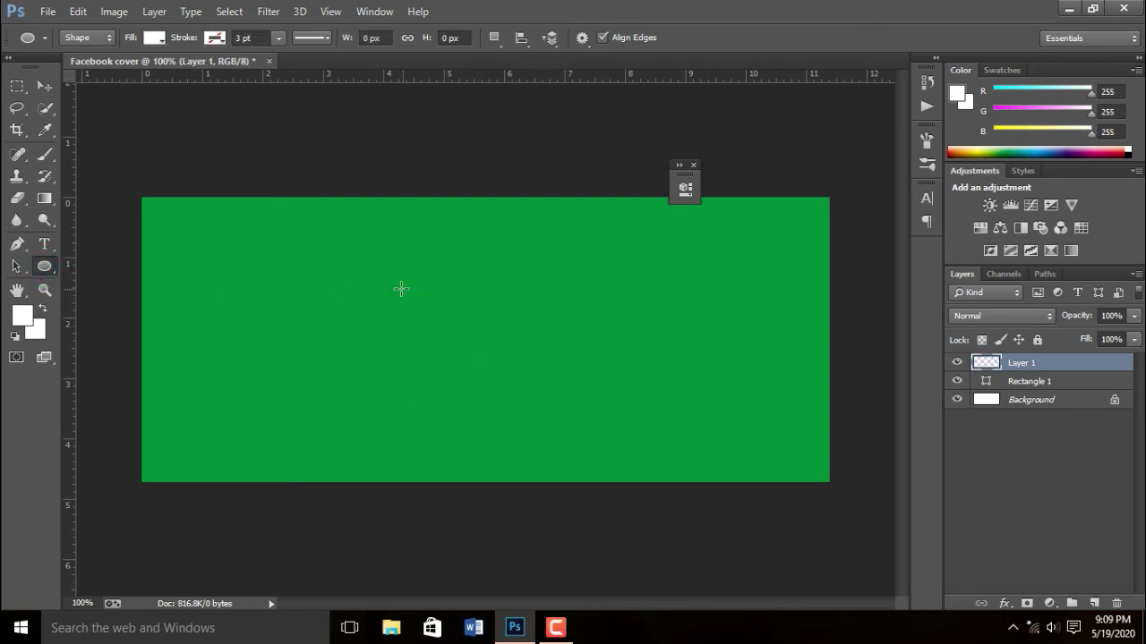
mouse_move(390, 265)
left_mouse_down()
mouse_move(513, 384)
mouse_move(606, 403)
left_mouse_up()
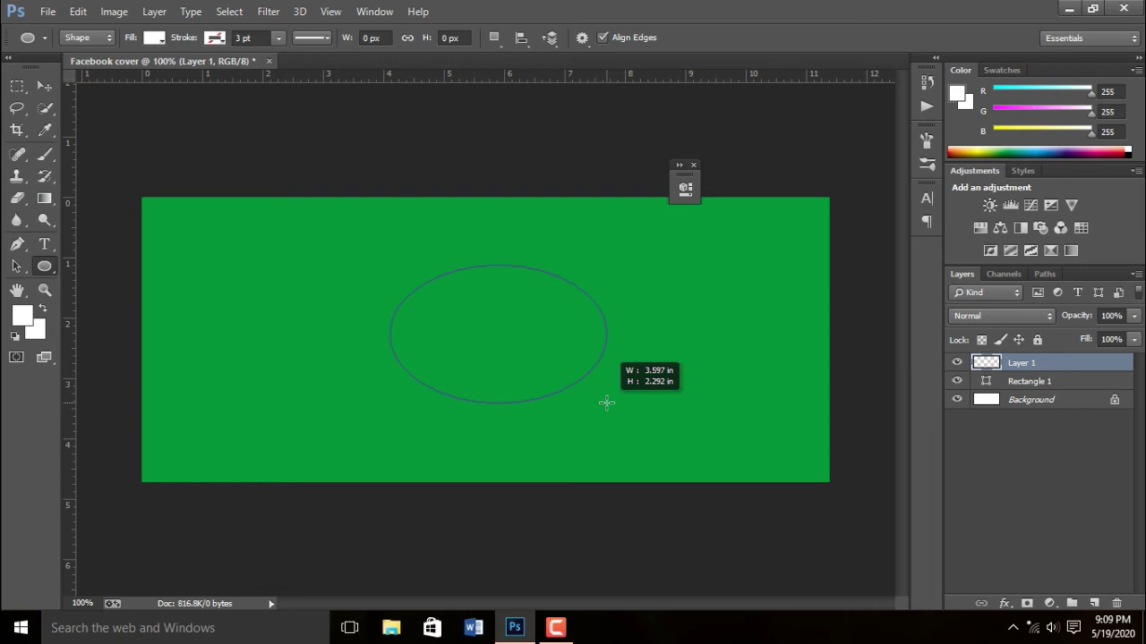
key("shift")
left_click_drag(606, 402, 606, 403)
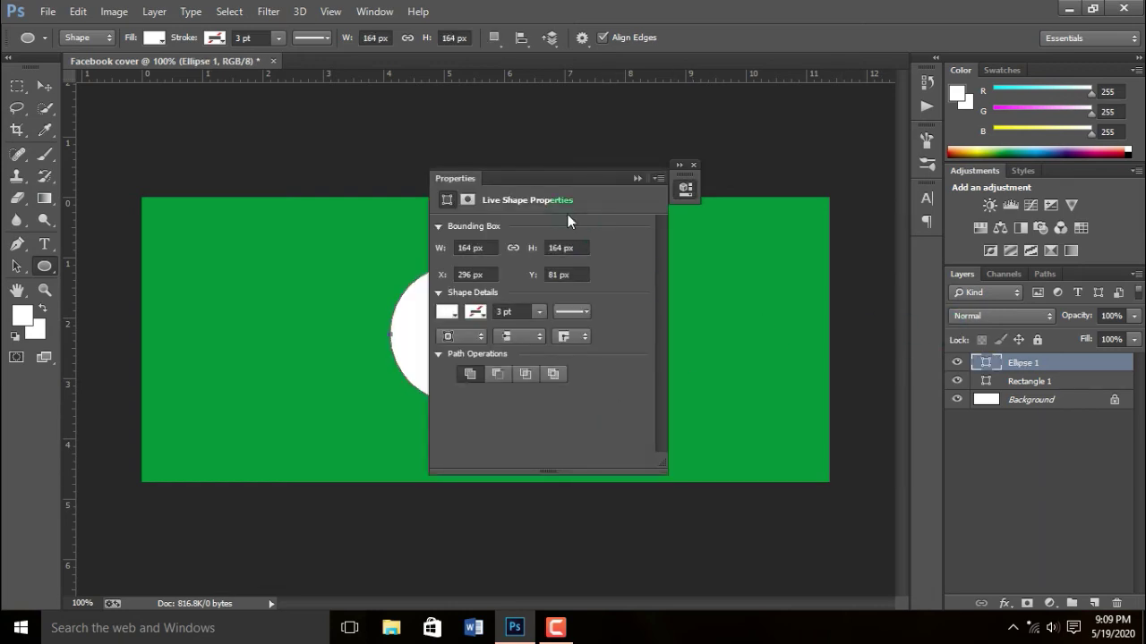
left_click_drag(537, 176, 689, 181)
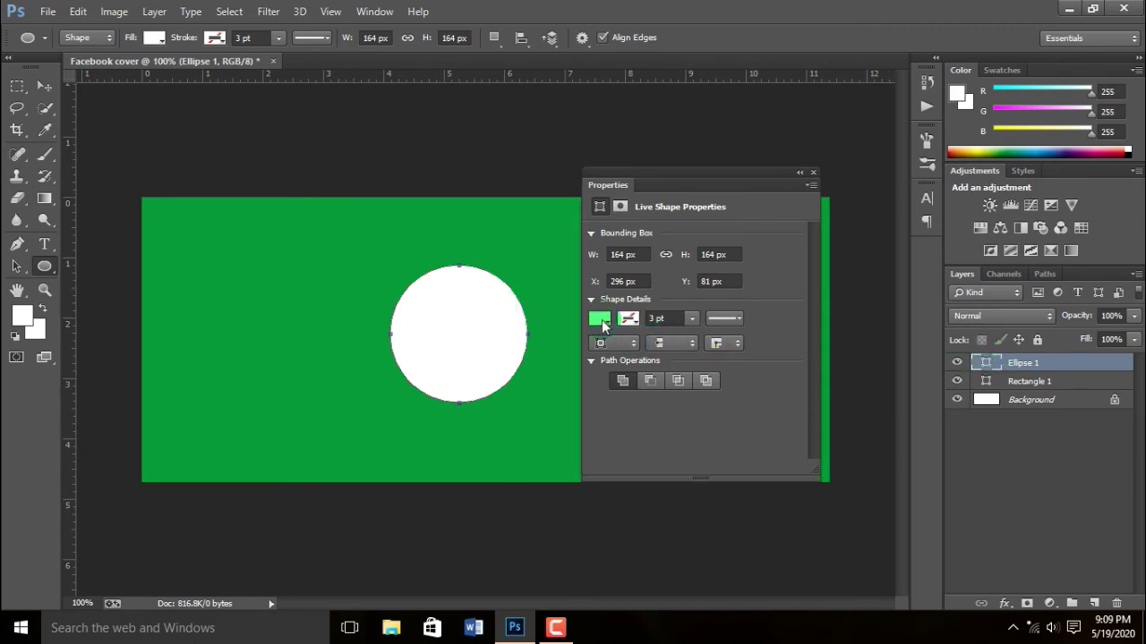
left_click(600, 319)
left_click(599, 416)
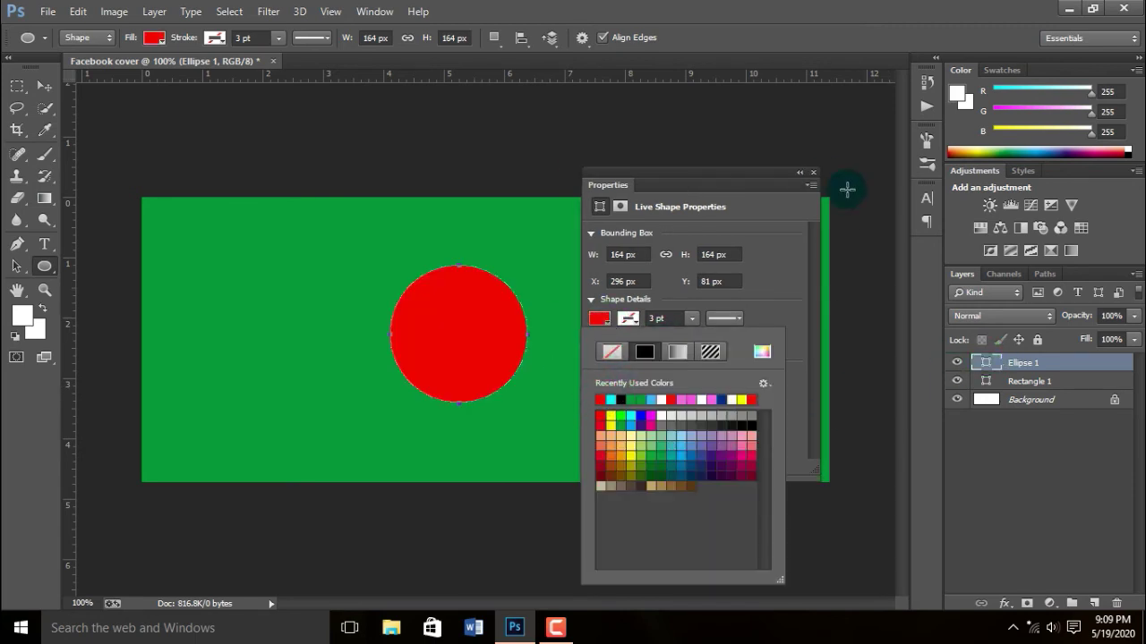
left_click(800, 172)
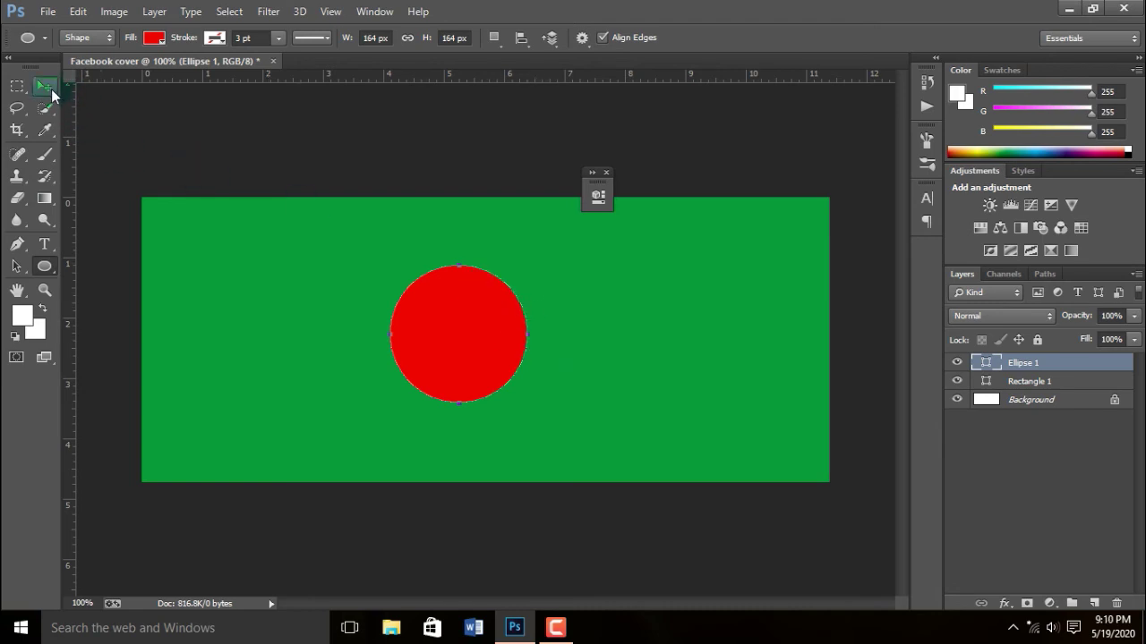
- Free-transform the red circle to about 148% and move it up to the rectangle's vertical middle
left_click(444, 318)
left_click(40, 87)
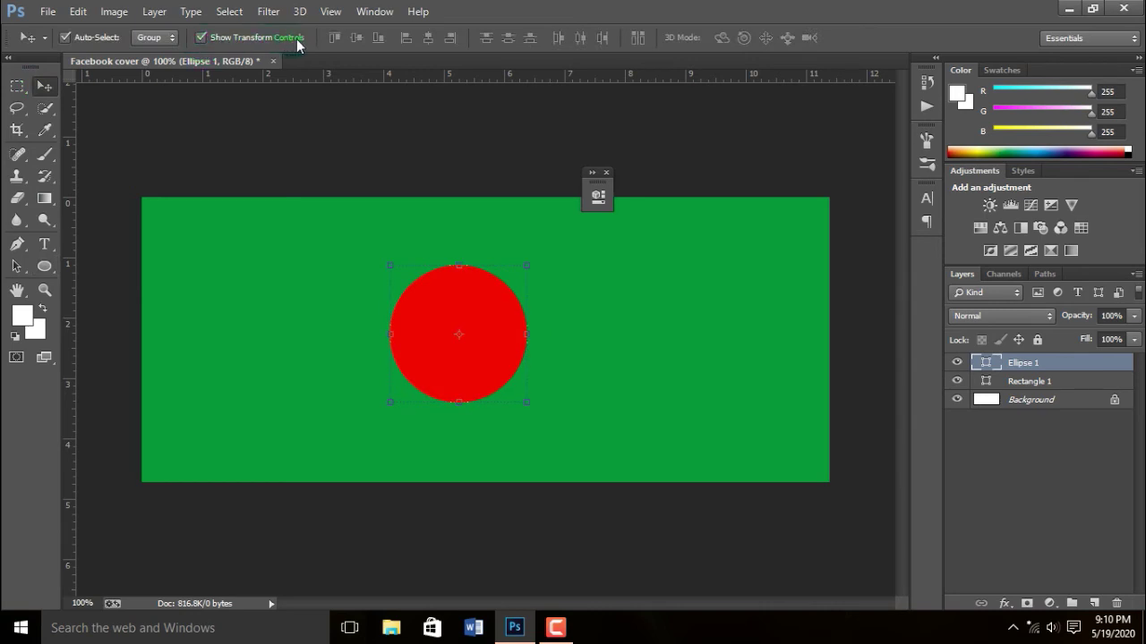
left_click(337, 144)
left_click(492, 318)
left_click_drag(525, 403, 574, 453)
left_click_drag(527, 384, 524, 364)
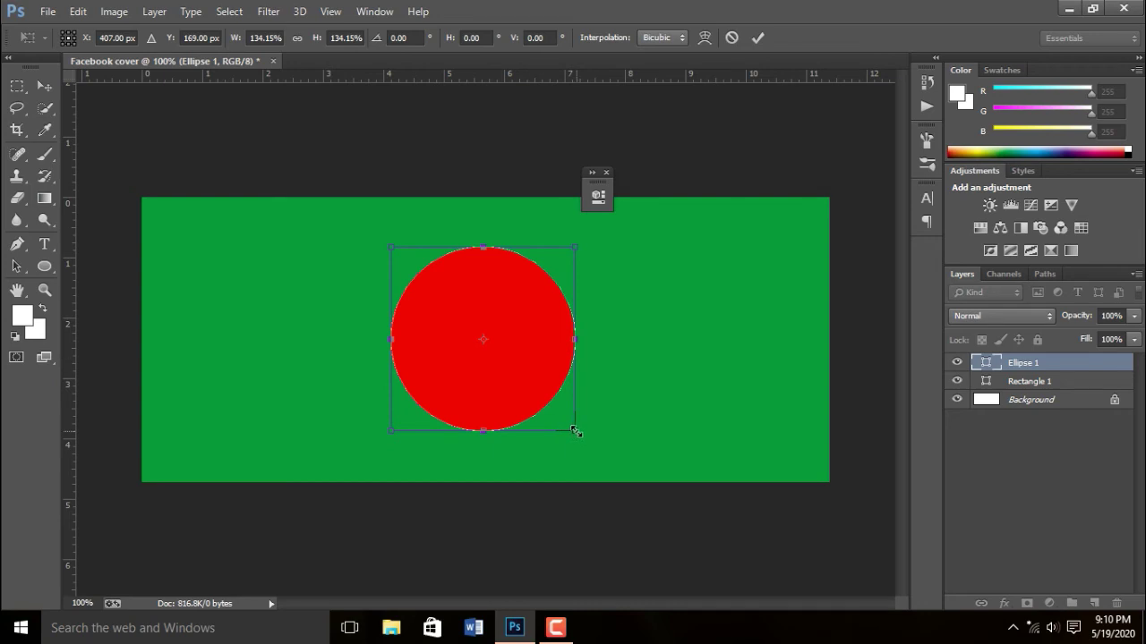
left_click_drag(578, 433, 593, 440)
mouse_move(545, 388)
left_mouse_down()
mouse_move(541, 377)
mouse_move(584, 387)
left_mouse_up()
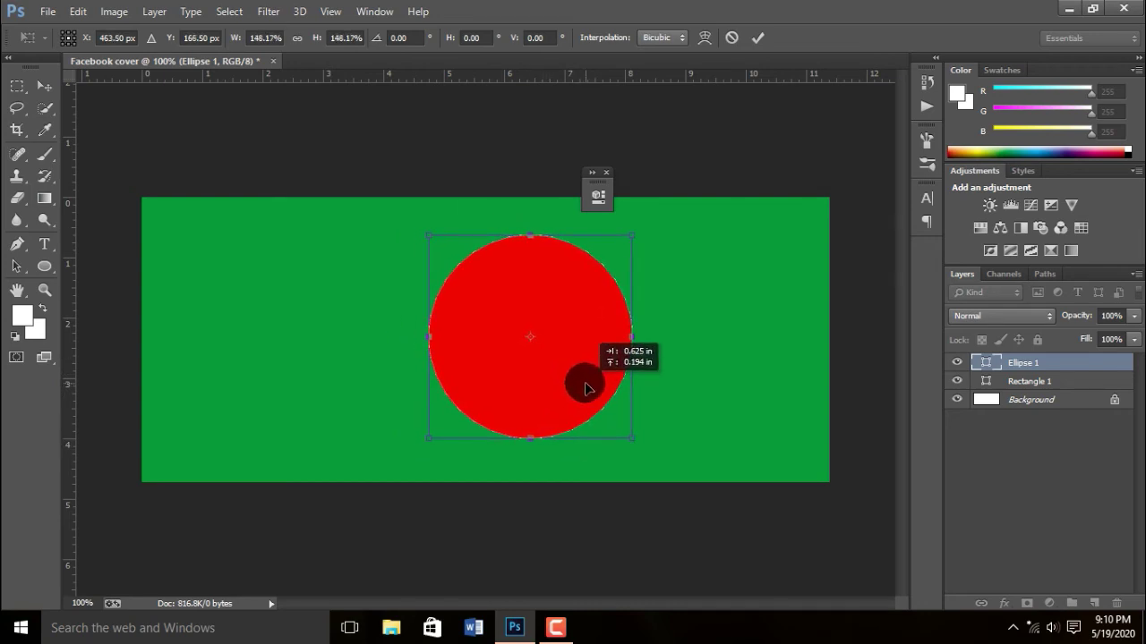
key("Return")
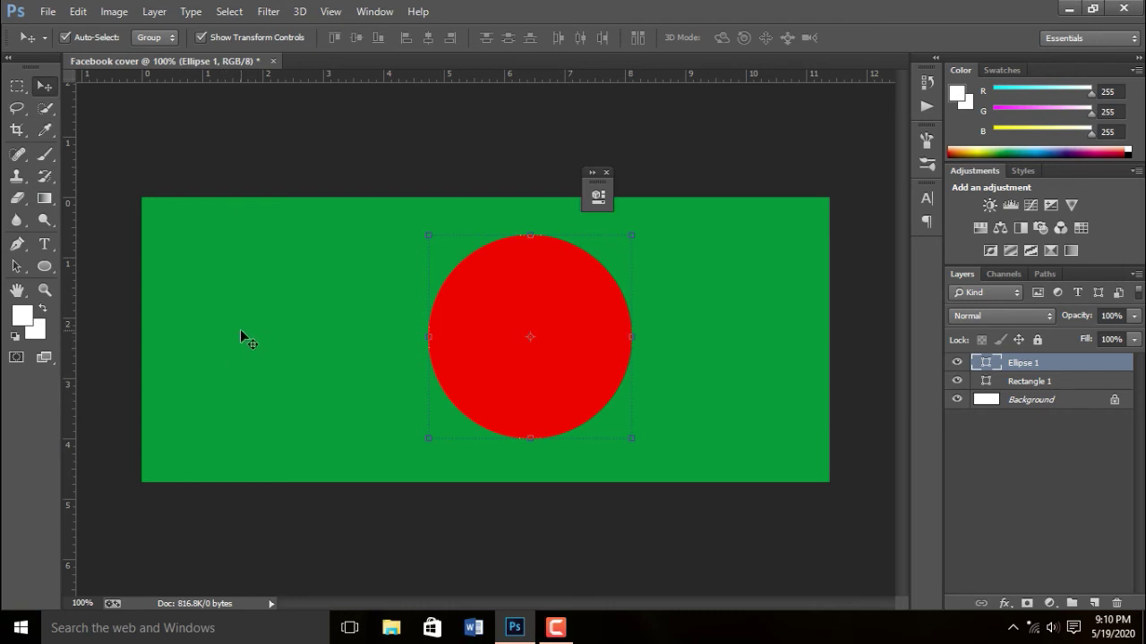
- Select the circle and rectangle layers together and align their horizontal and vertical centres
left_click(662, 318)
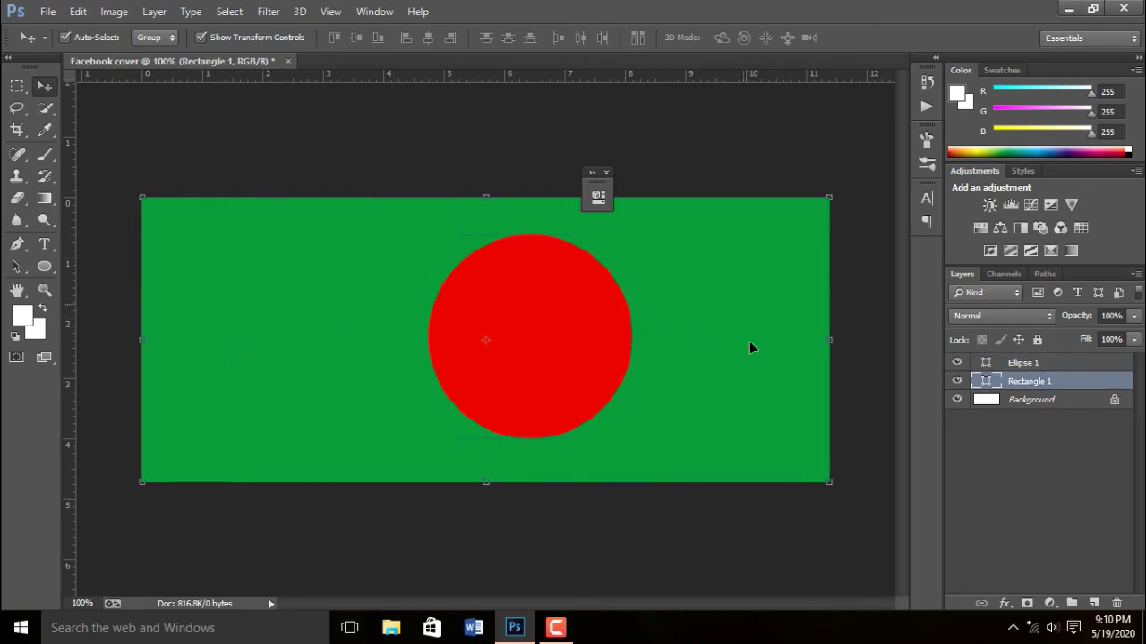
left_click(1031, 382)
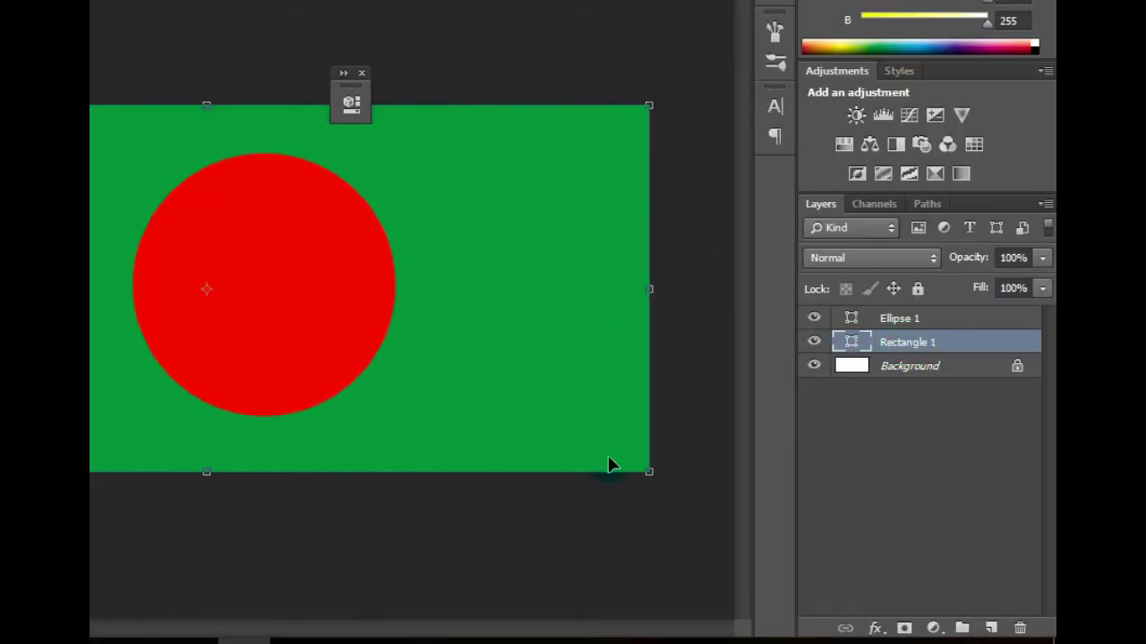
left_click(895, 351)
left_click(898, 352)
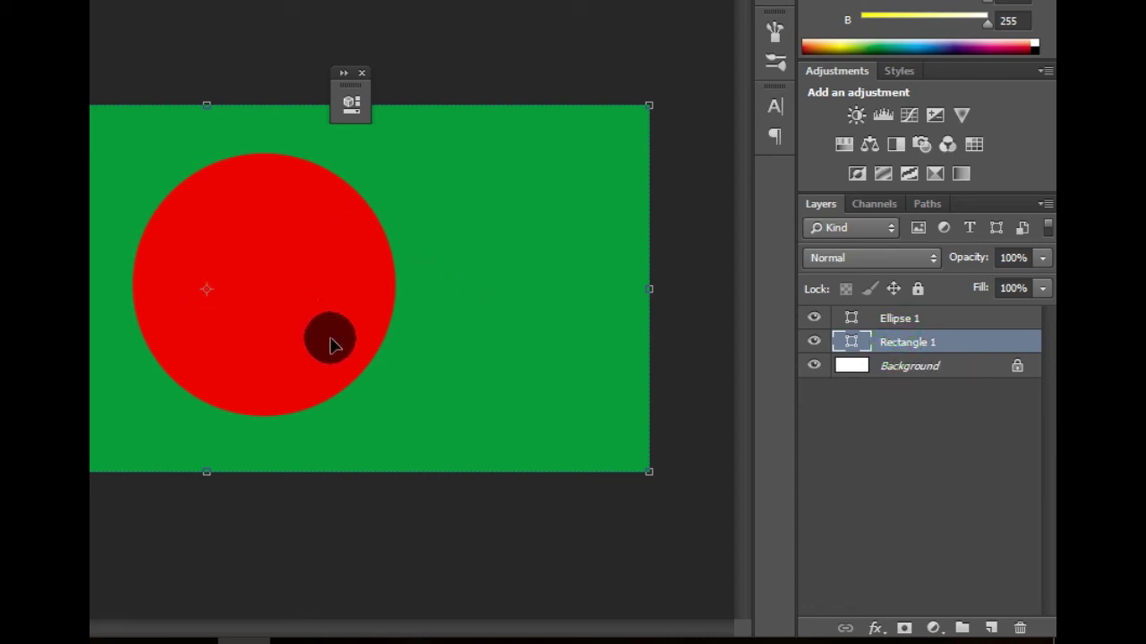
left_click(898, 319, "shift")
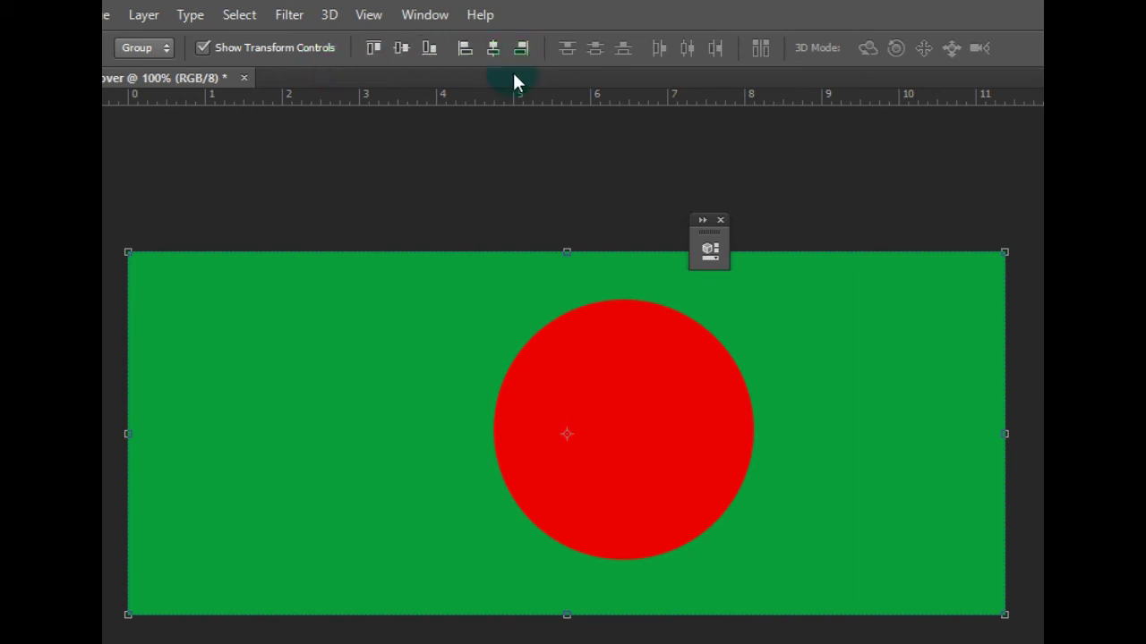
left_click(492, 51)
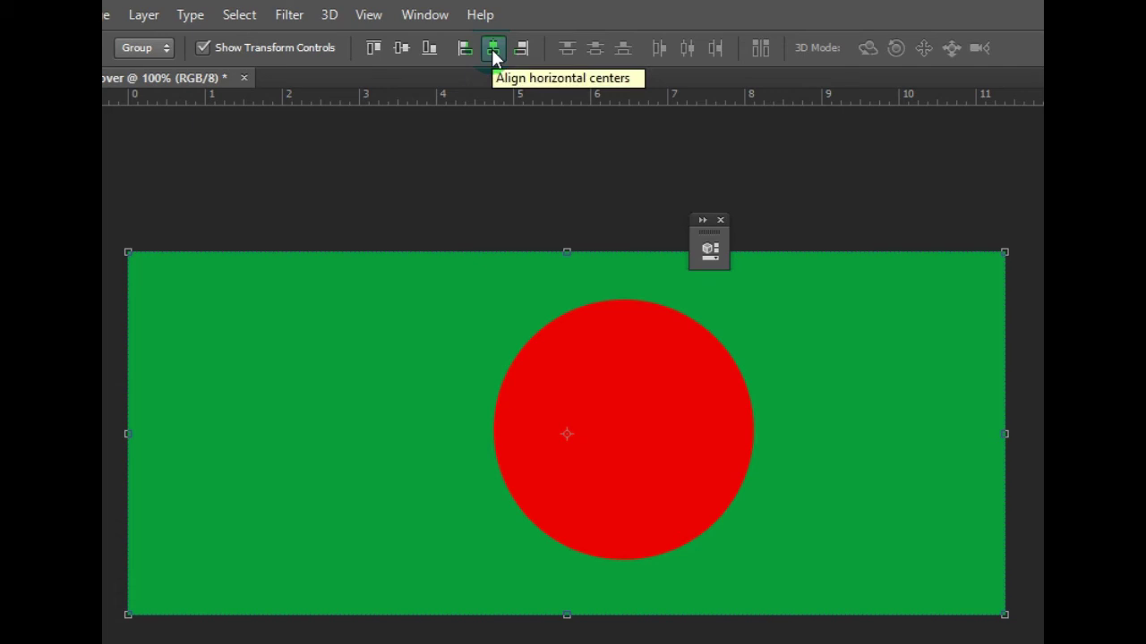
left_click(492, 51)
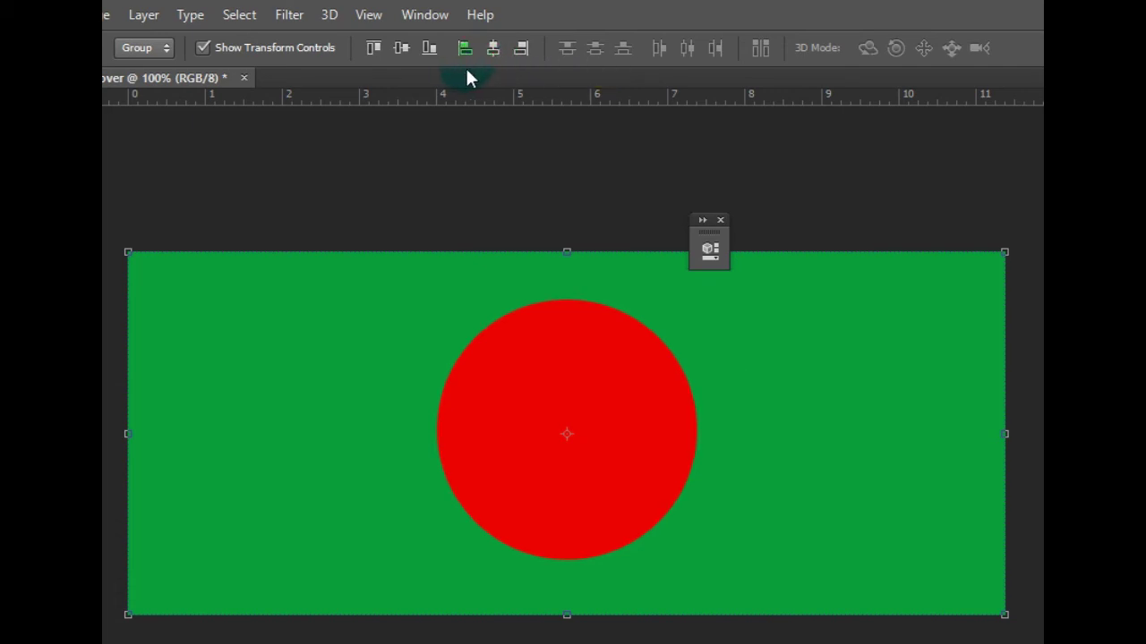
left_click(399, 48)
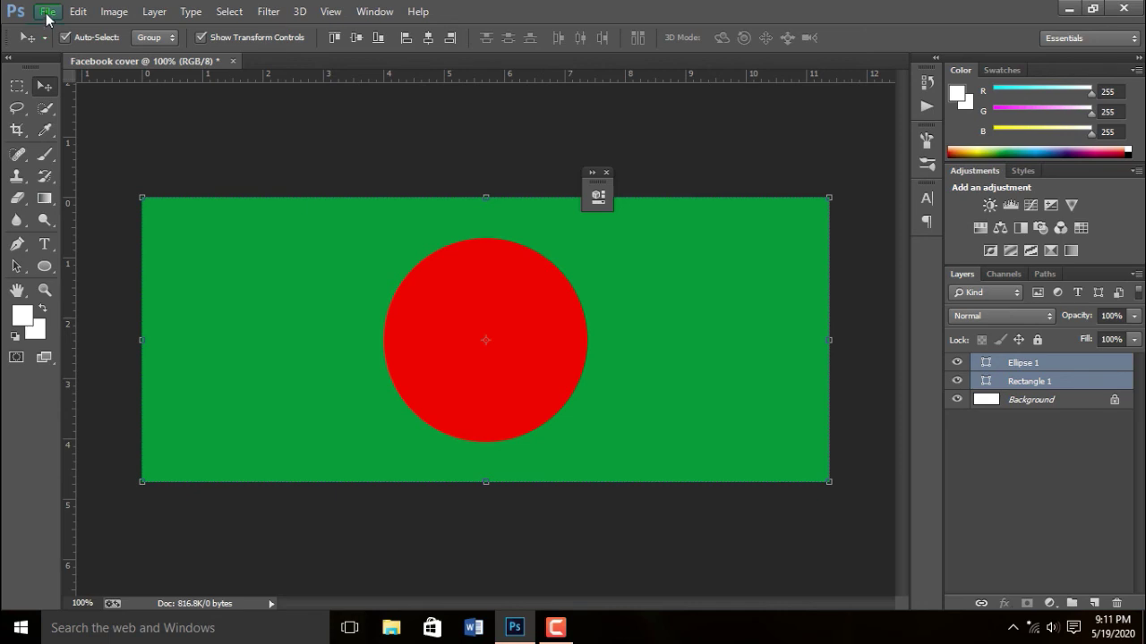
- Start saving the flag, keeping the Photoshop PSD format
left_click(48, 12)
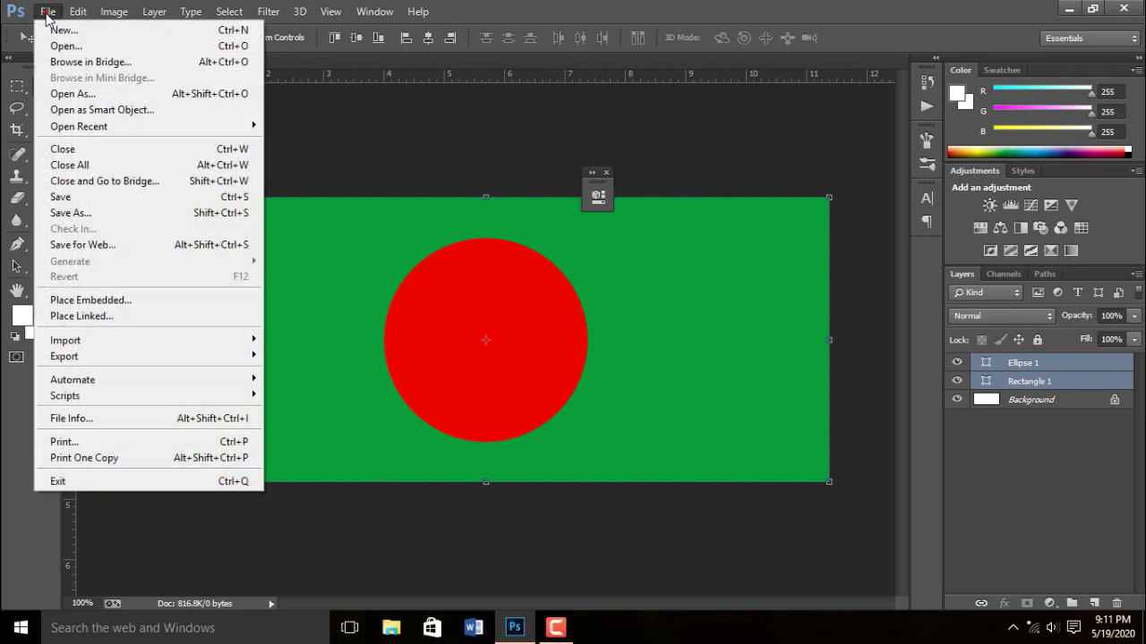
left_click(81, 201)
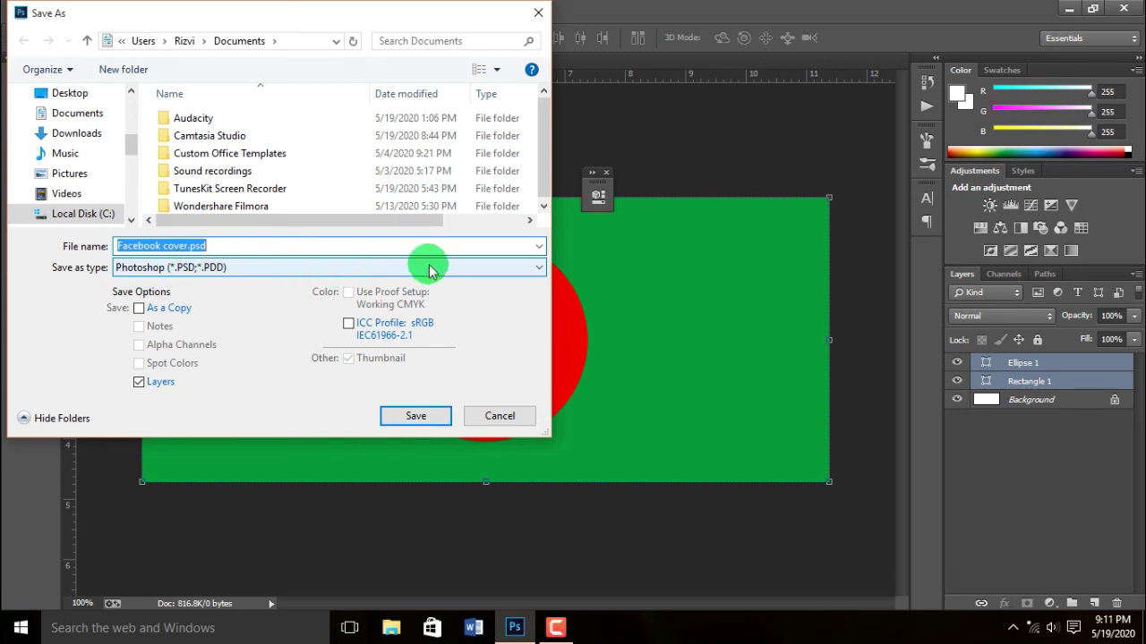
left_click(540, 274)
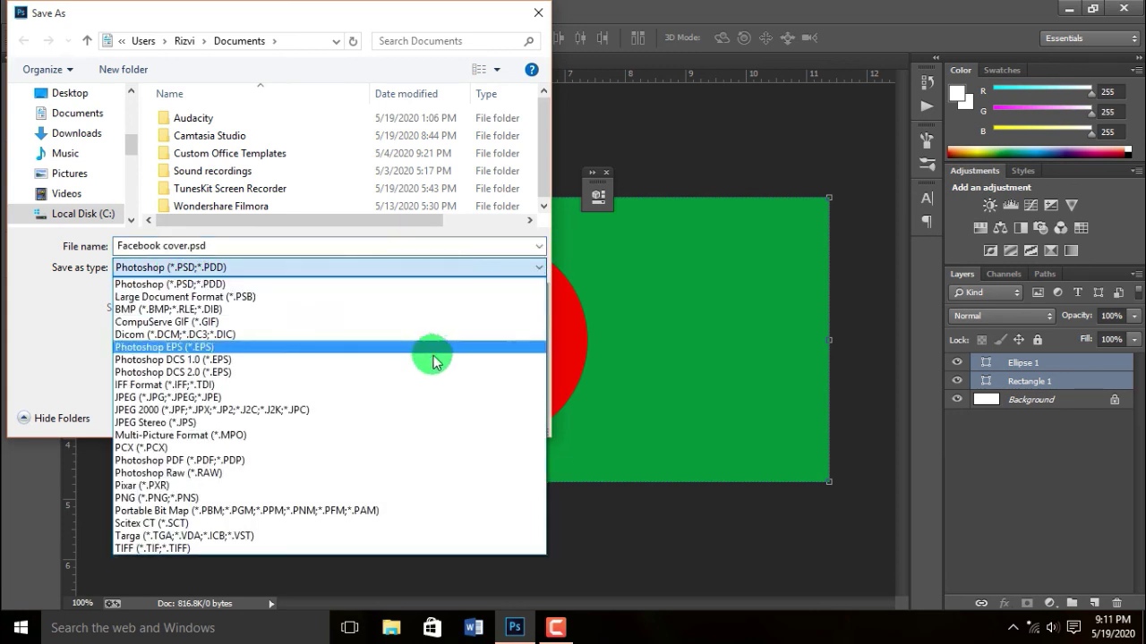
left_click(272, 266)
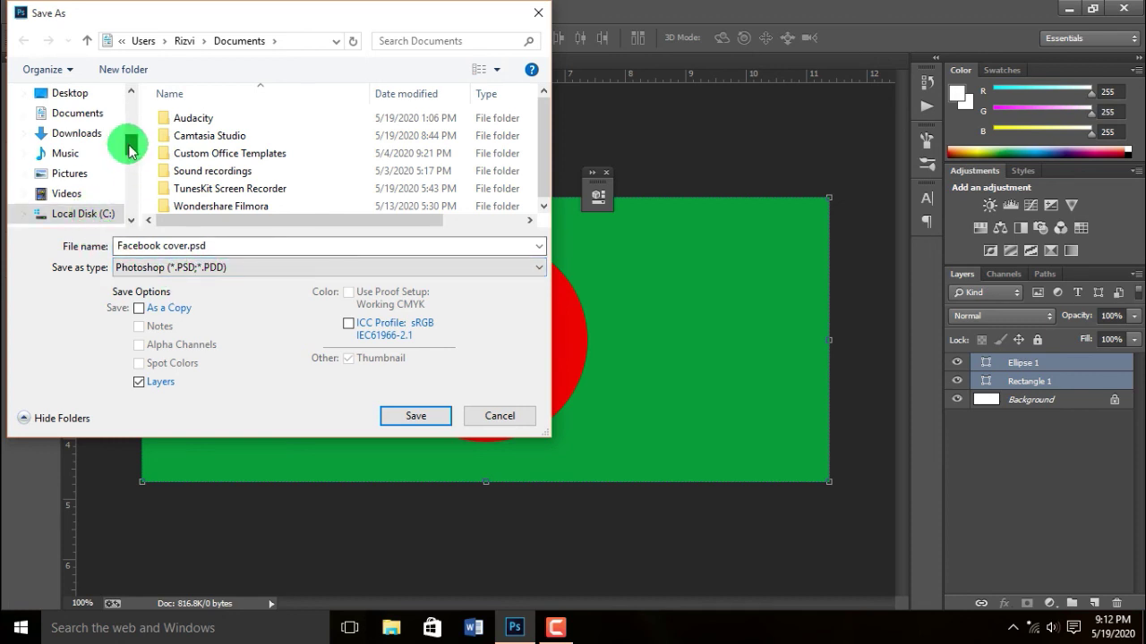
scroll(132, 158, "down", 1)
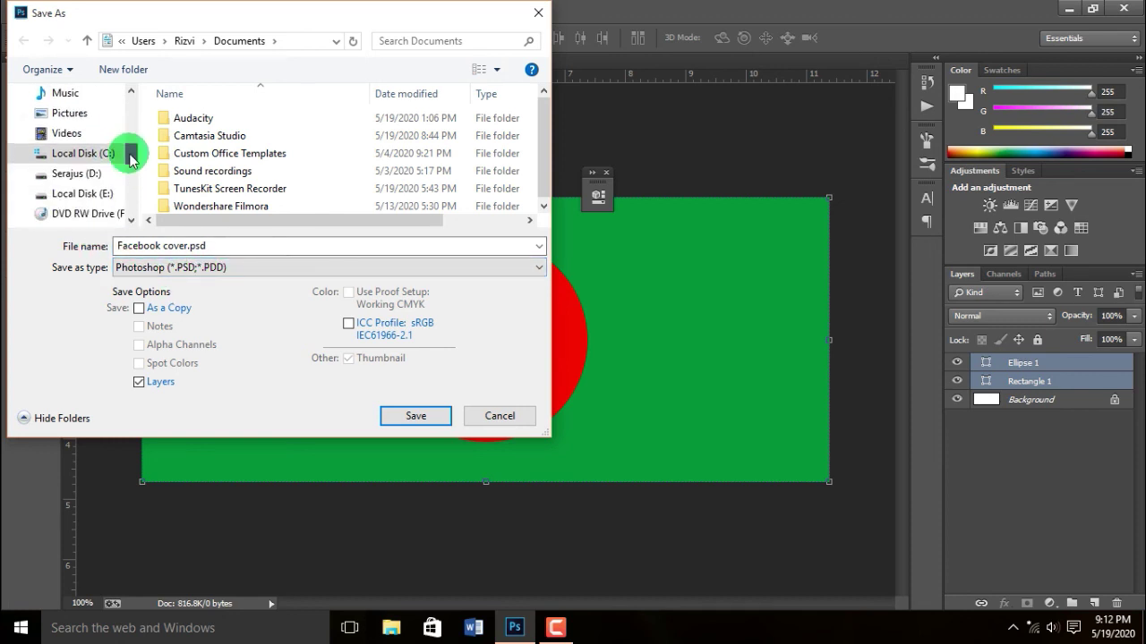
scroll(131, 158, "up", 2)
scroll(57, 141, "up", 1)
- Save it as BD Flag.psd in Documents, accepting the compatibility option
left_click(79, 170)
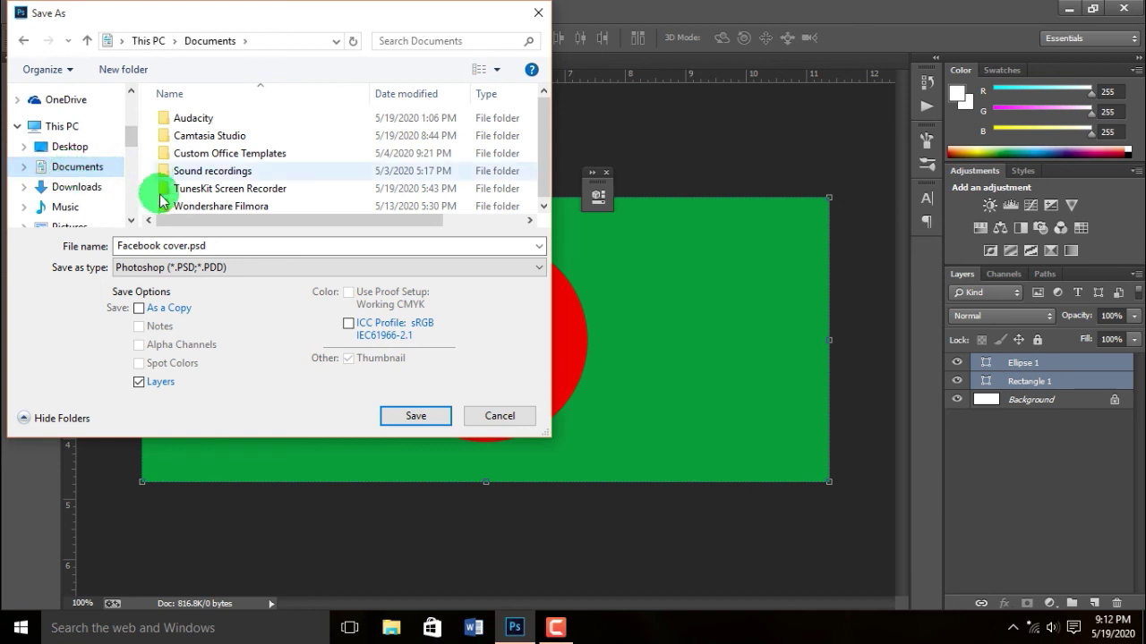
left_click(119, 245)
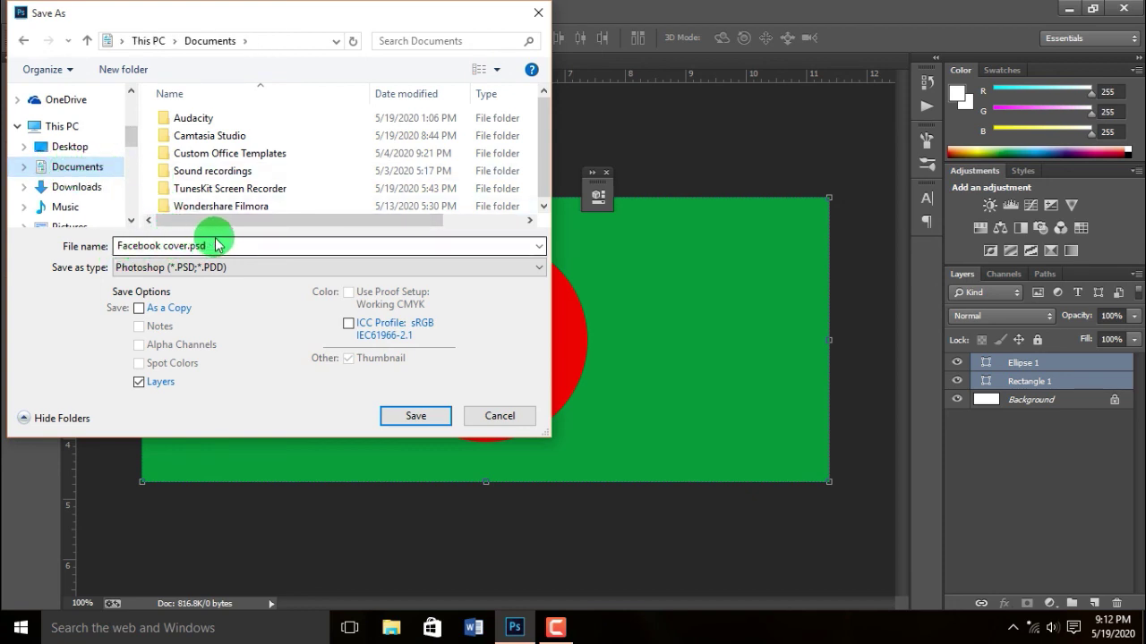
left_click(179, 267)
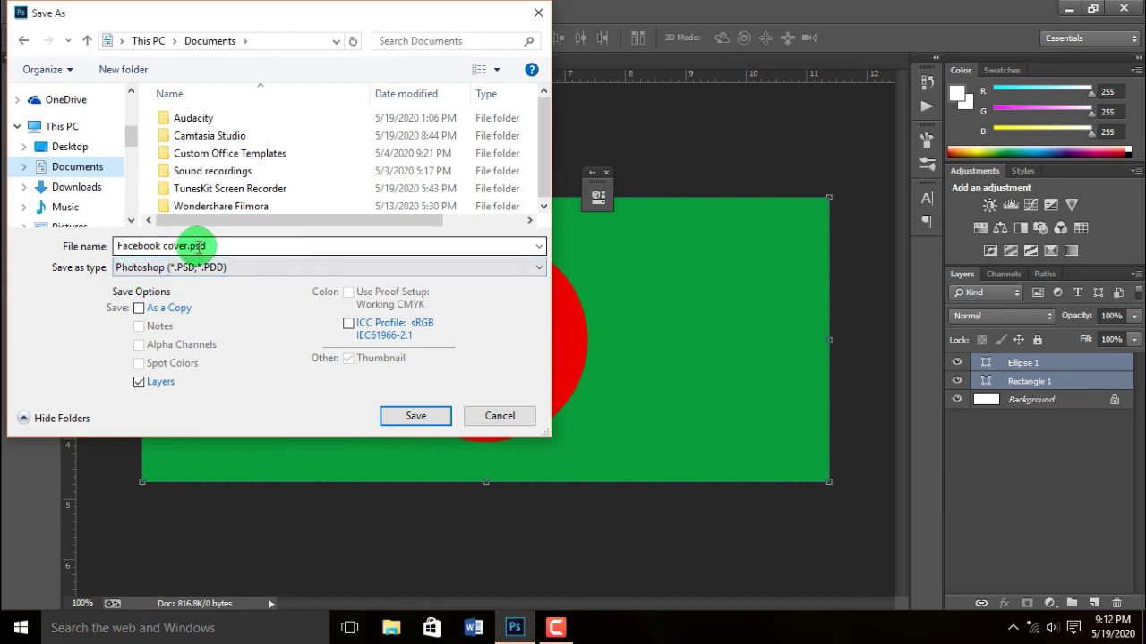
left_click(205, 243)
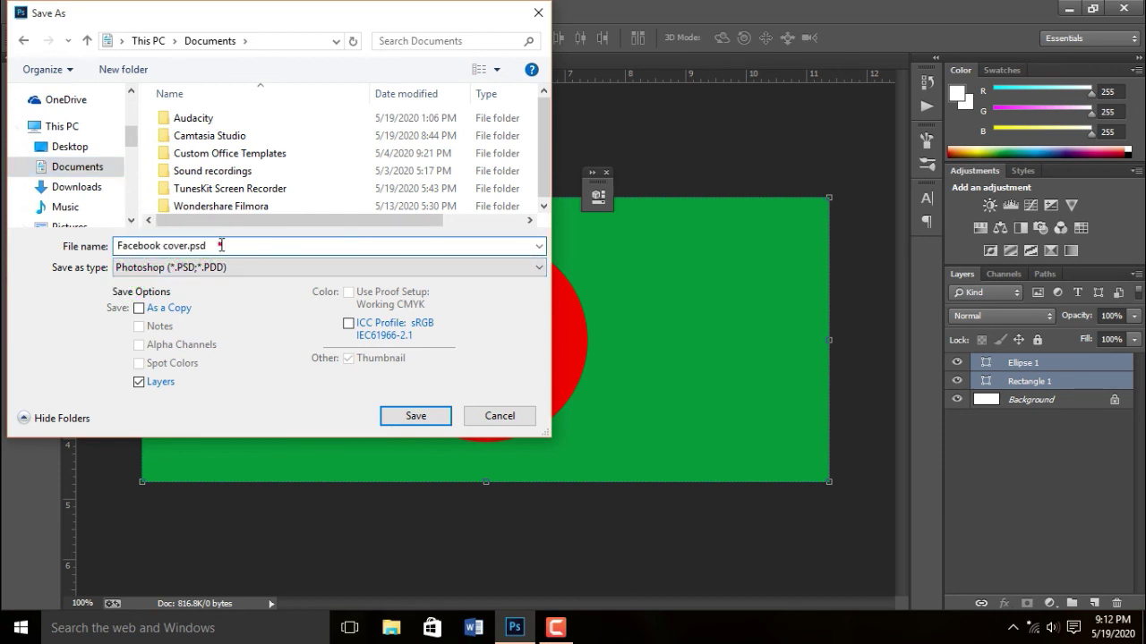
left_click_drag(221, 245, 126, 244)
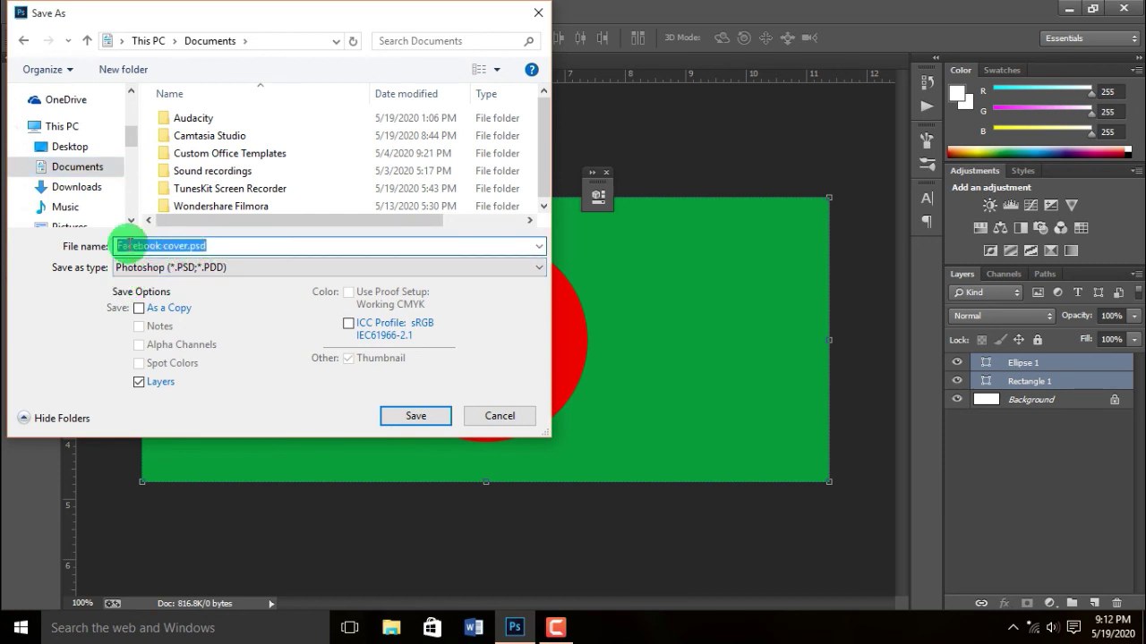
type("BD F")
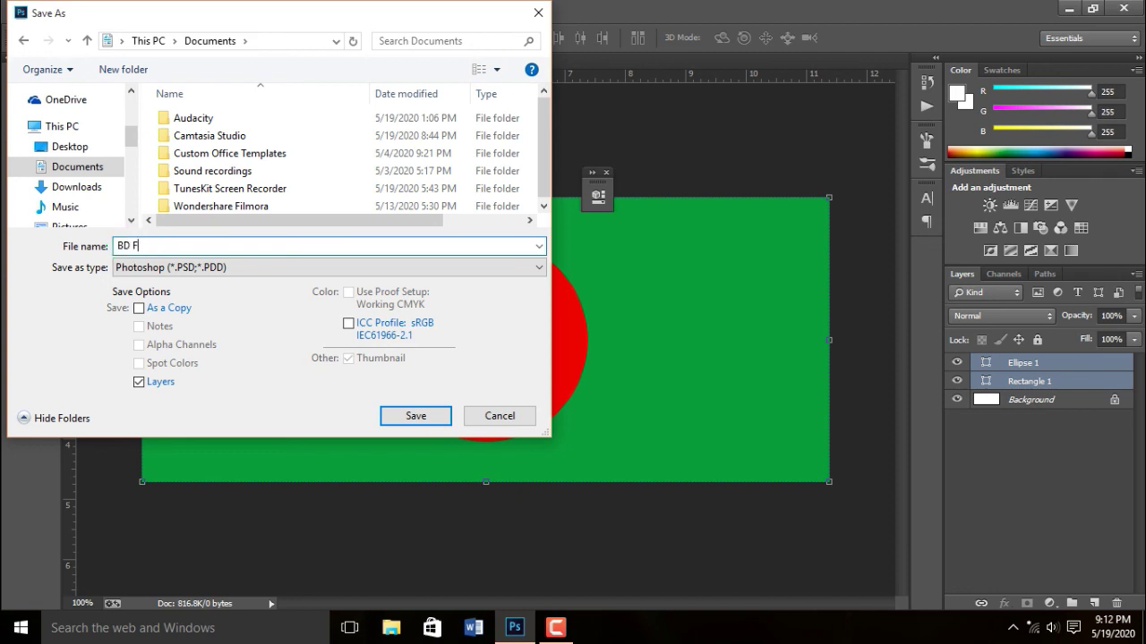
type("lag")
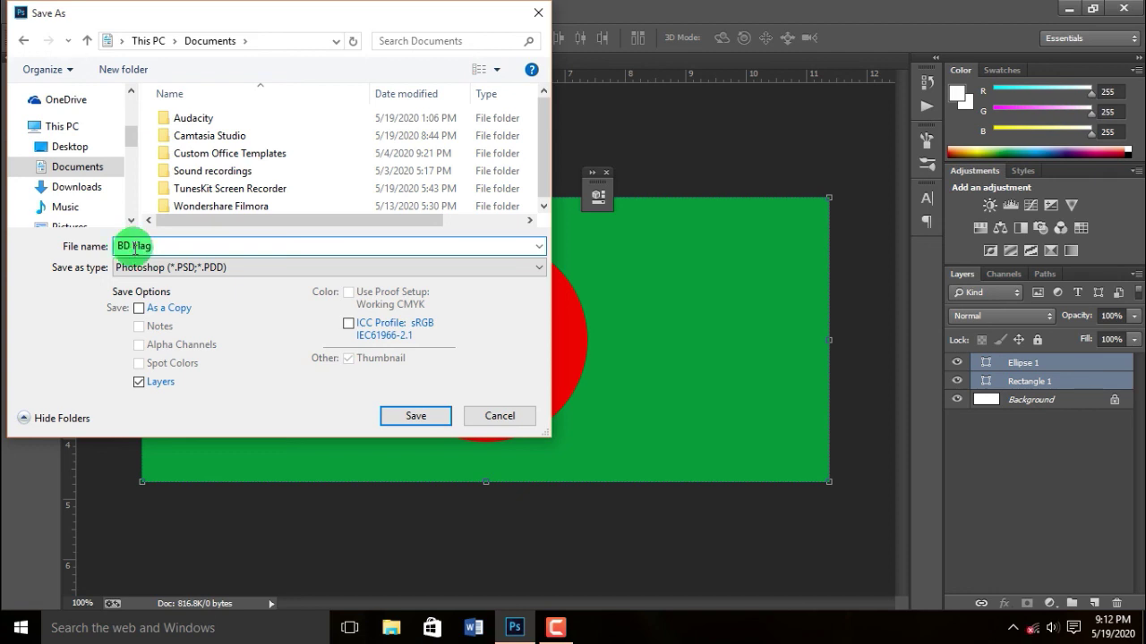
left_click(399, 417)
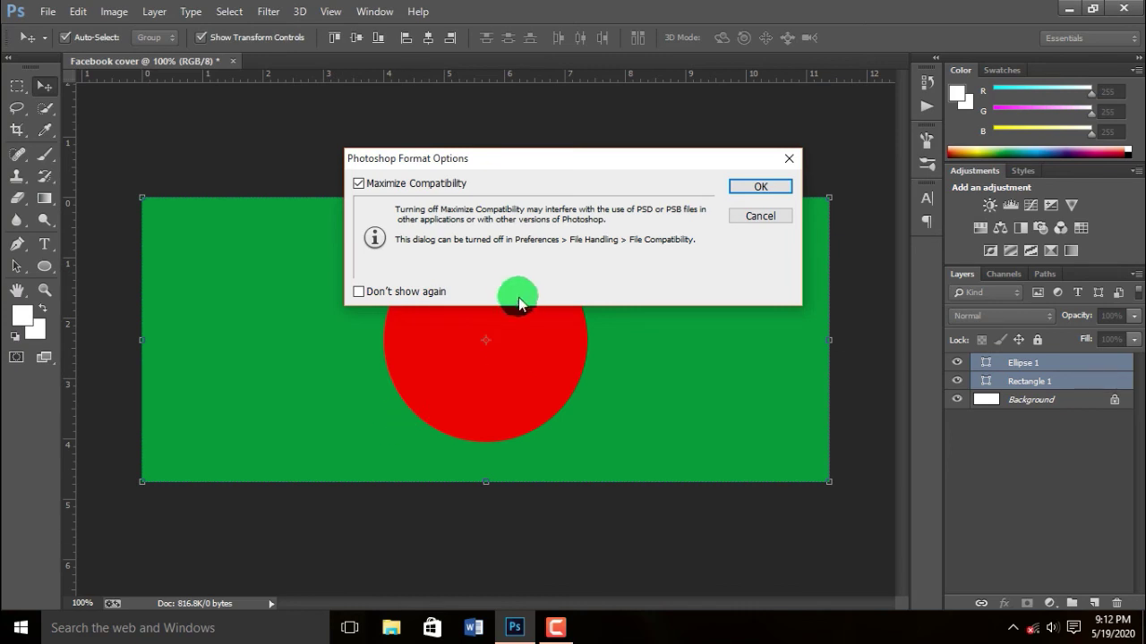
left_click(757, 190)
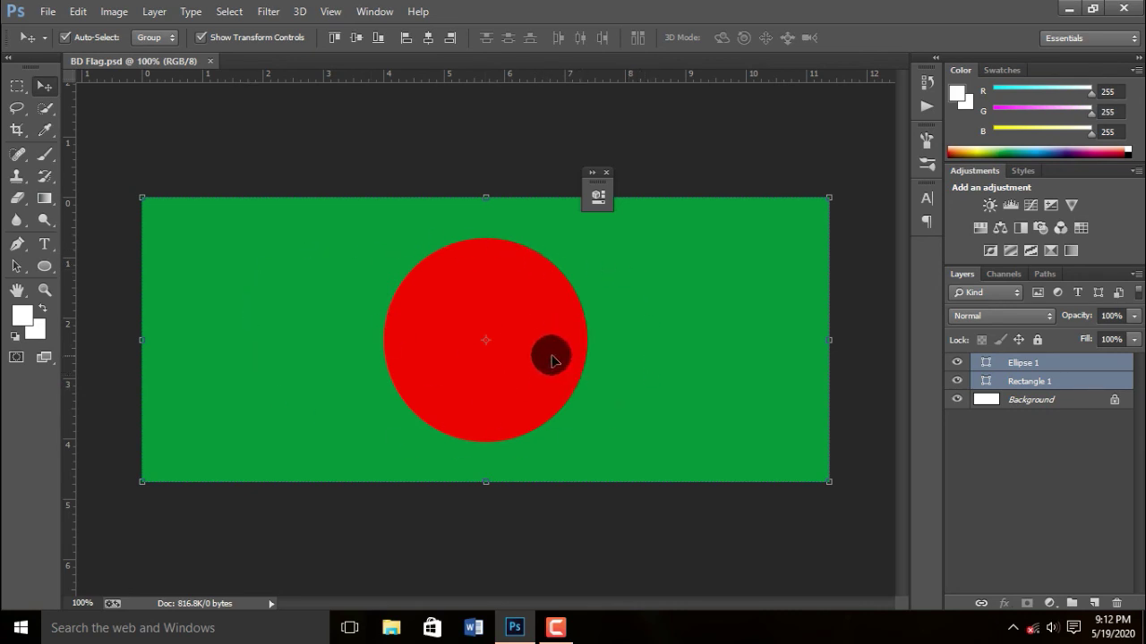
left_click(761, 394)
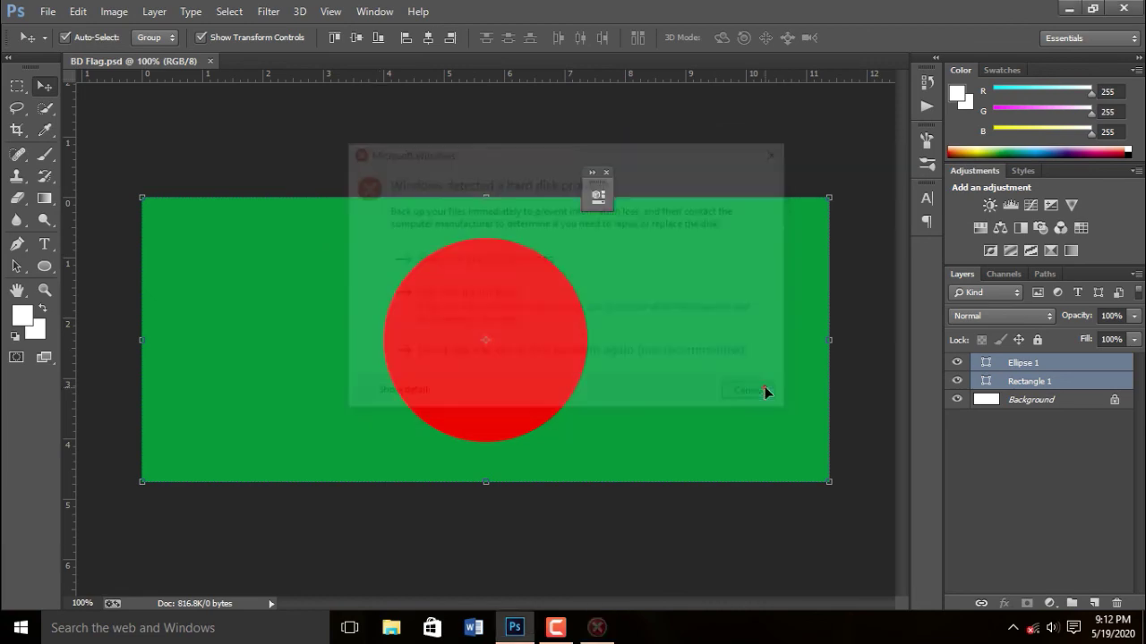
left_click(48, 11)
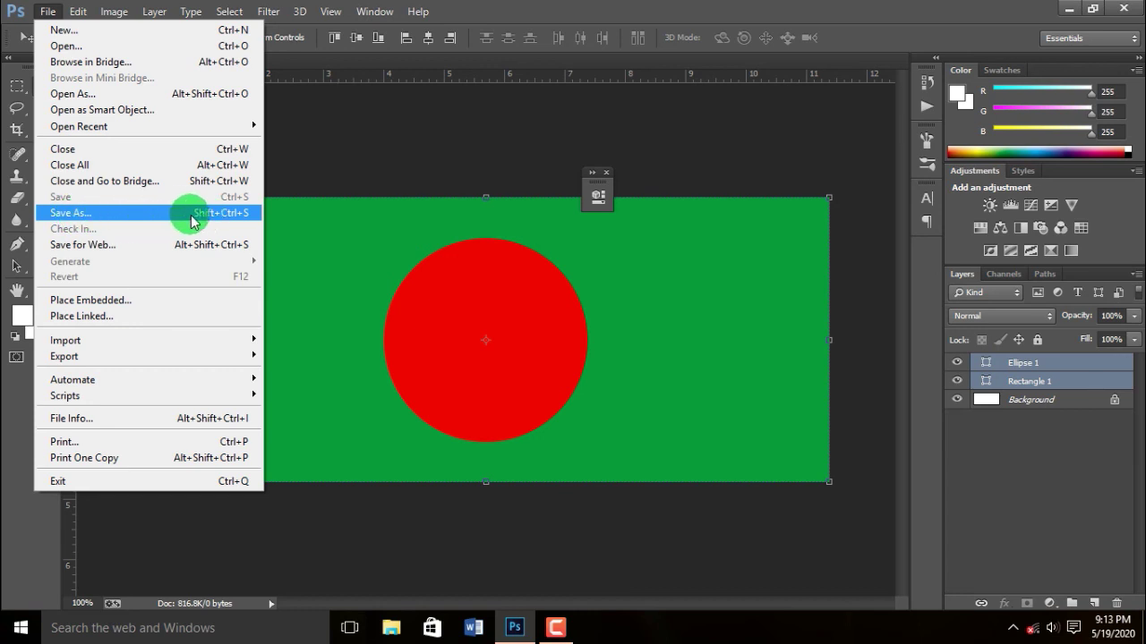
- Save a JPEG copy as BD Flag.jpg at Quality 12 (Maximum), Baseline Standard
left_click(146, 214)
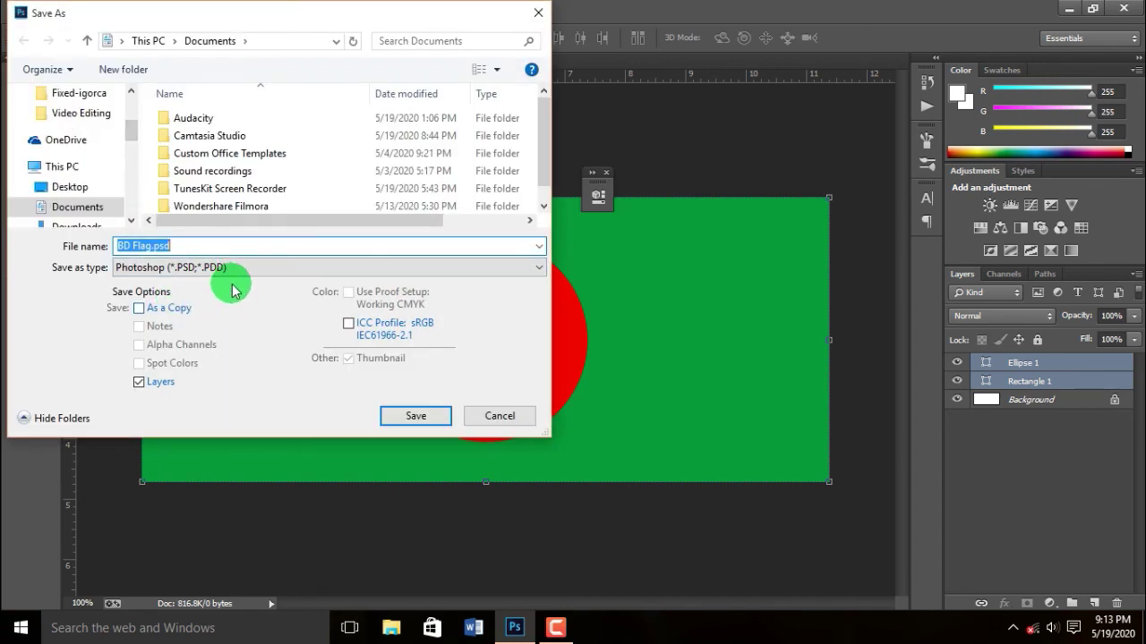
left_click(224, 267)
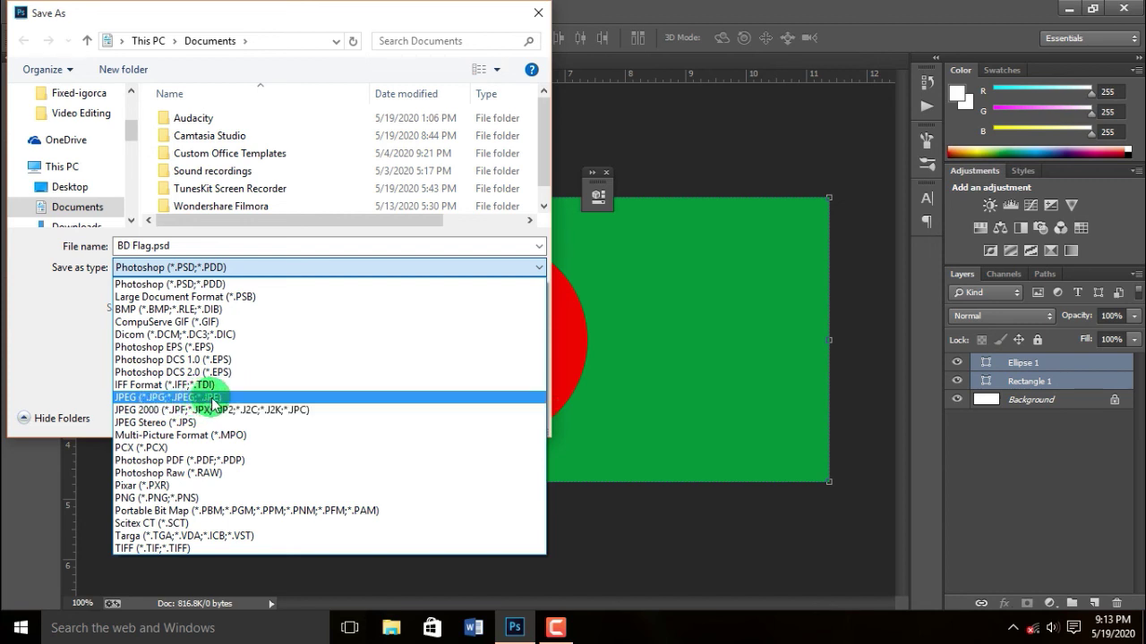
left_click(214, 399)
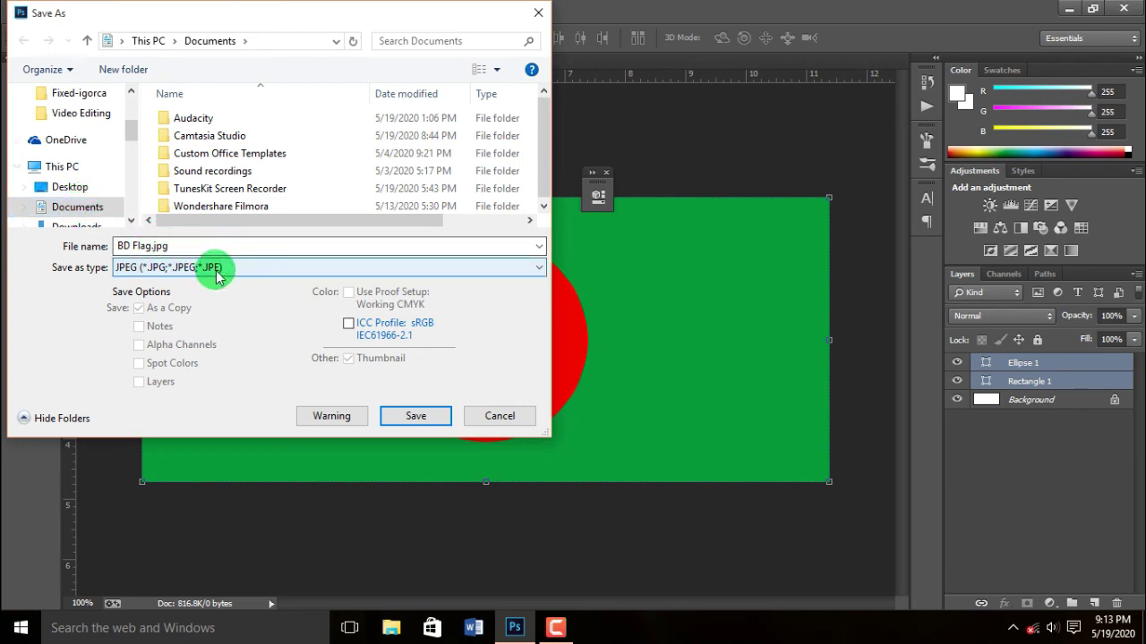
left_click(414, 416)
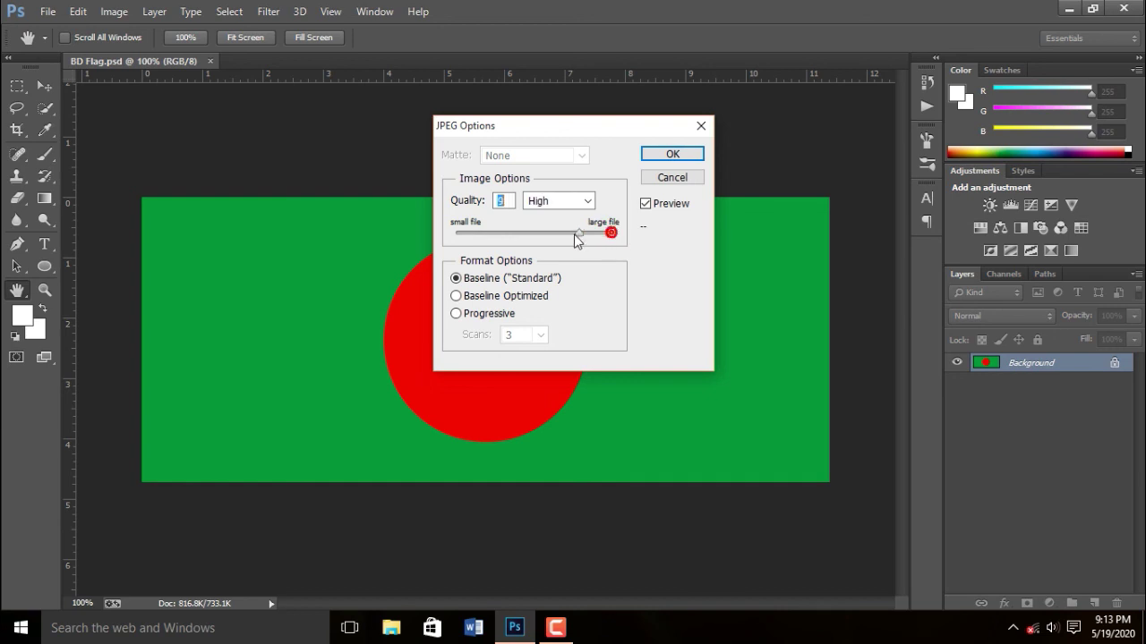
mouse_move(613, 237)
left_mouse_down()
mouse_move(470, 234)
mouse_move(617, 240)
left_mouse_up()
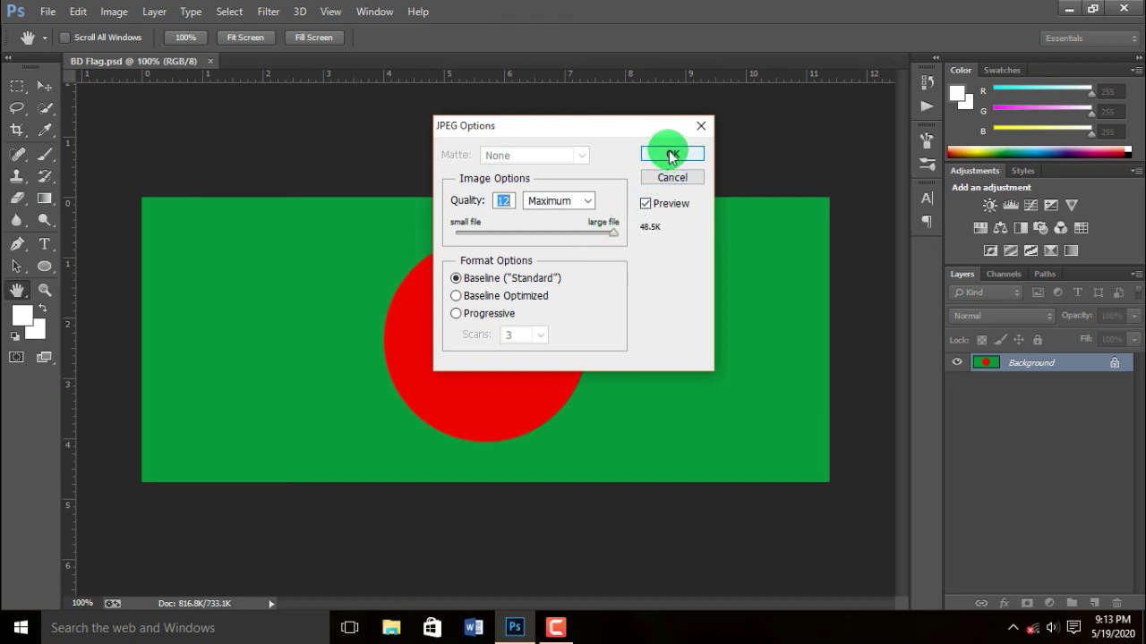
left_click(456, 277)
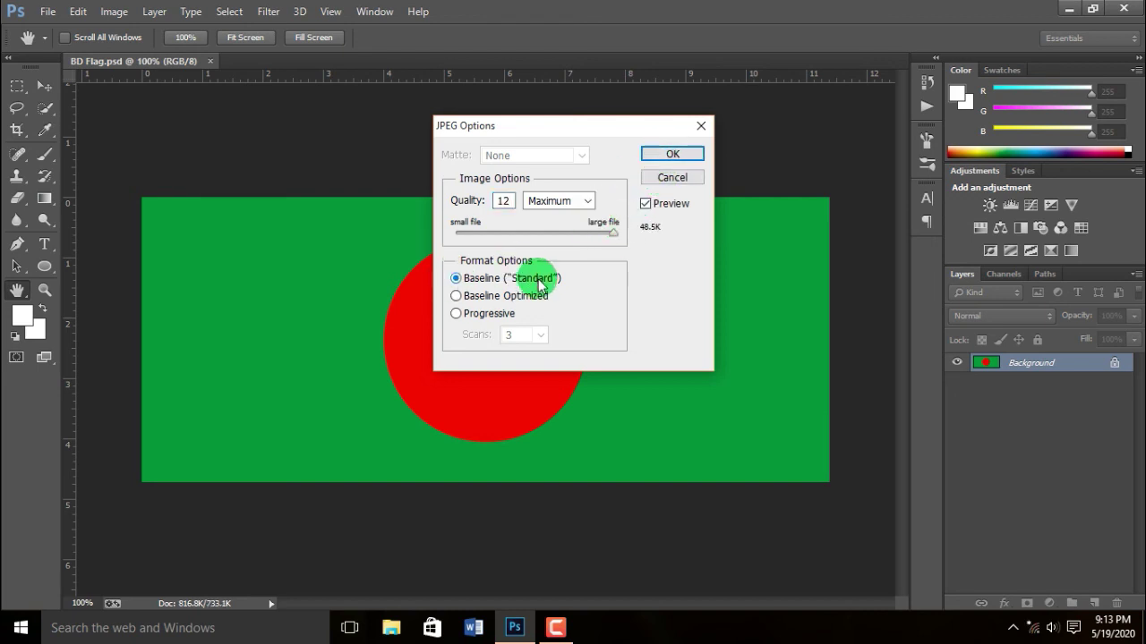
left_click(668, 154)
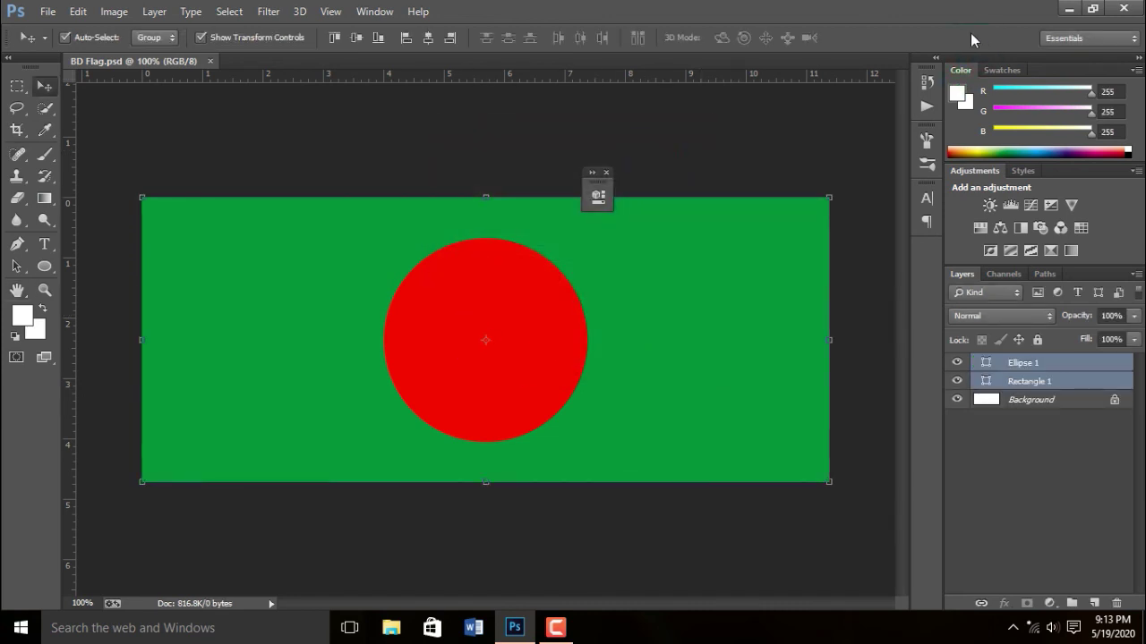
- Minimize Photoshop, browse to Documents via This PC, and open BD Flag.jpg
left_click(1071, 9)
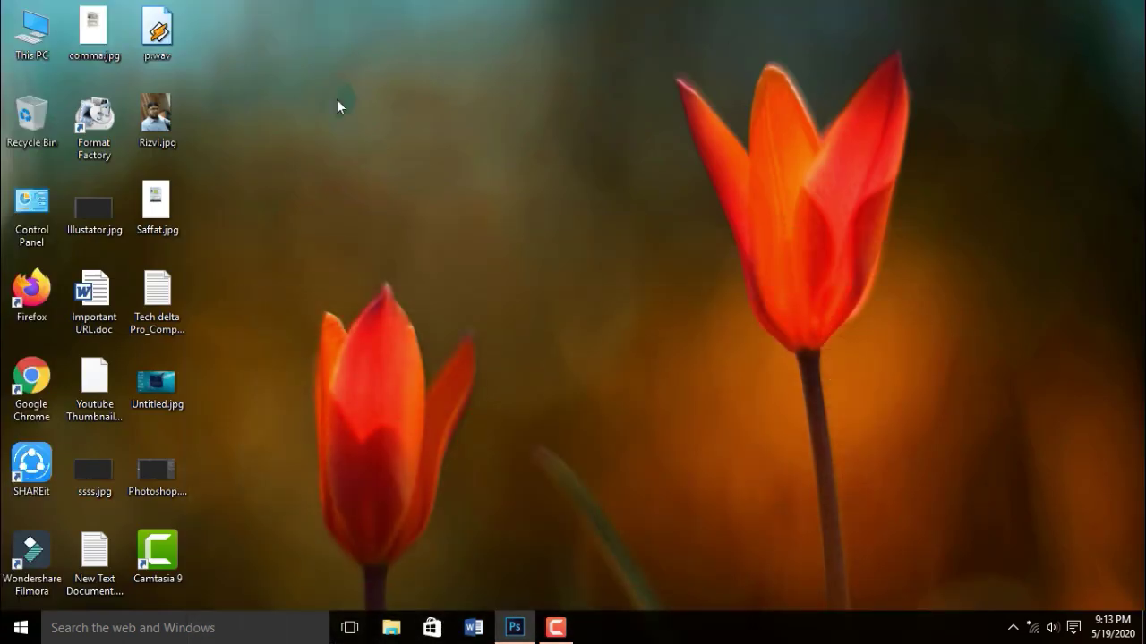
double_click(31, 32)
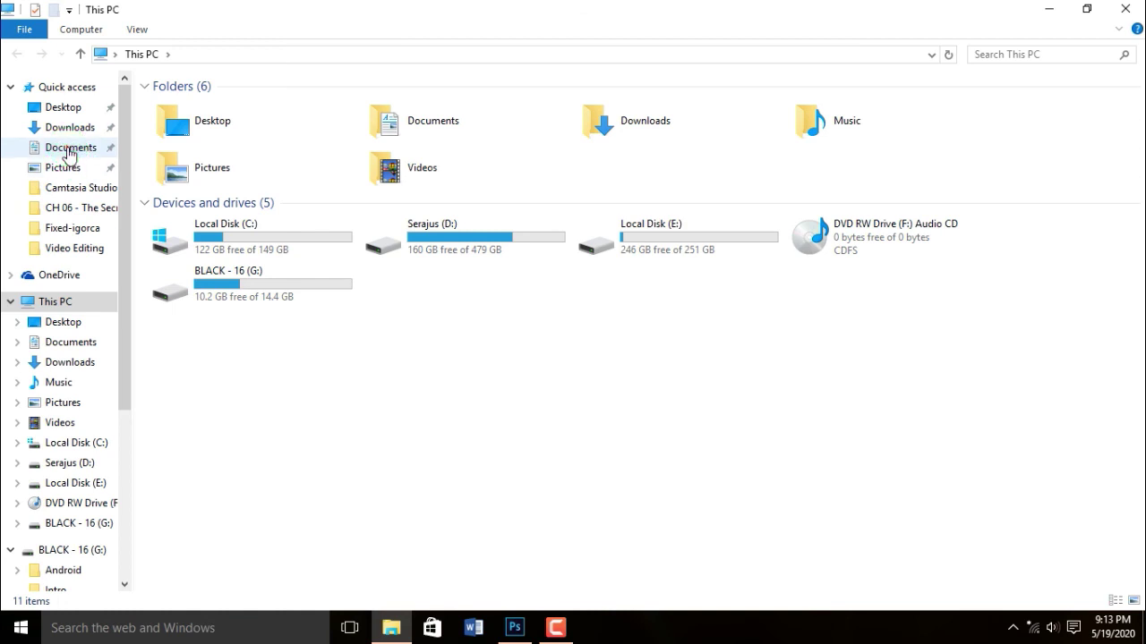
left_click(68, 148)
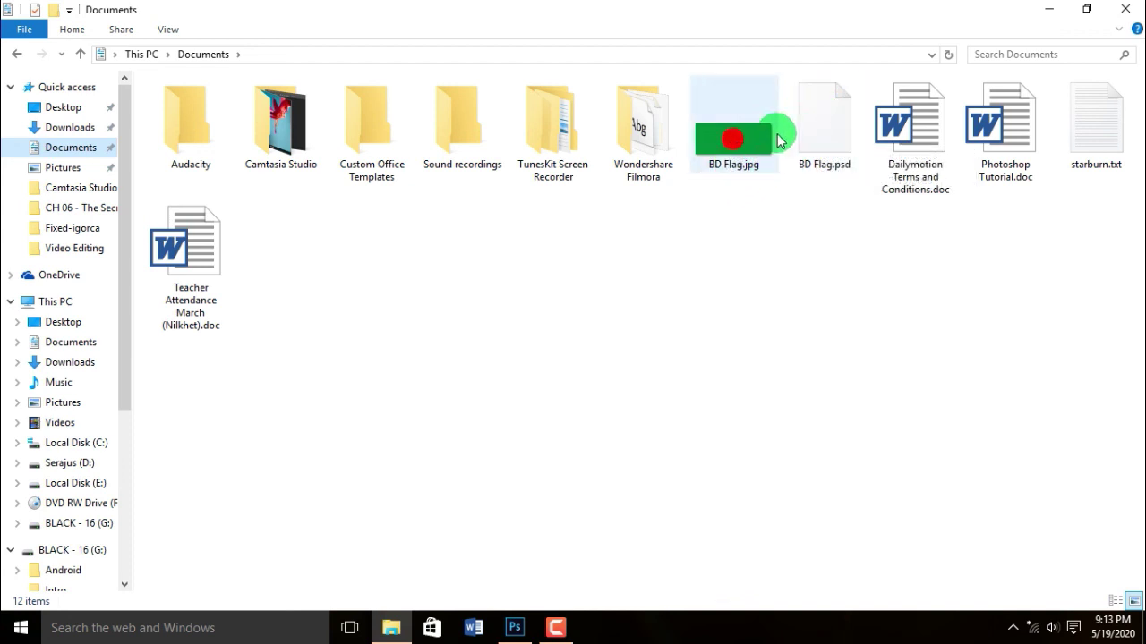
double_click(732, 154)
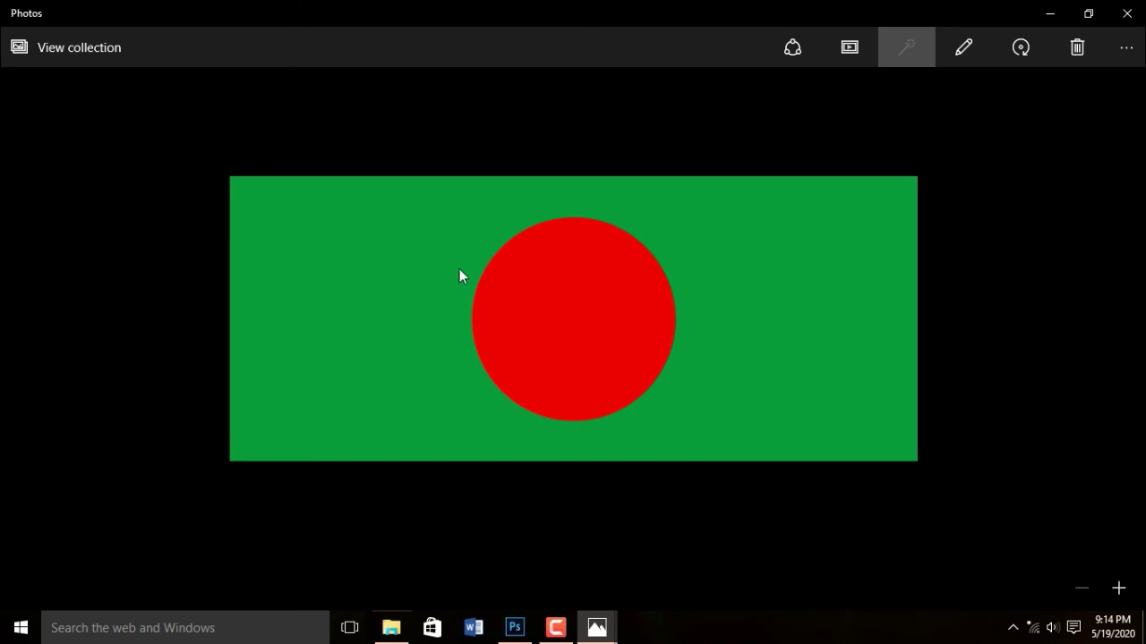
- Close the image view, the Photos app, and File Explorer
left_click(1126, 13)
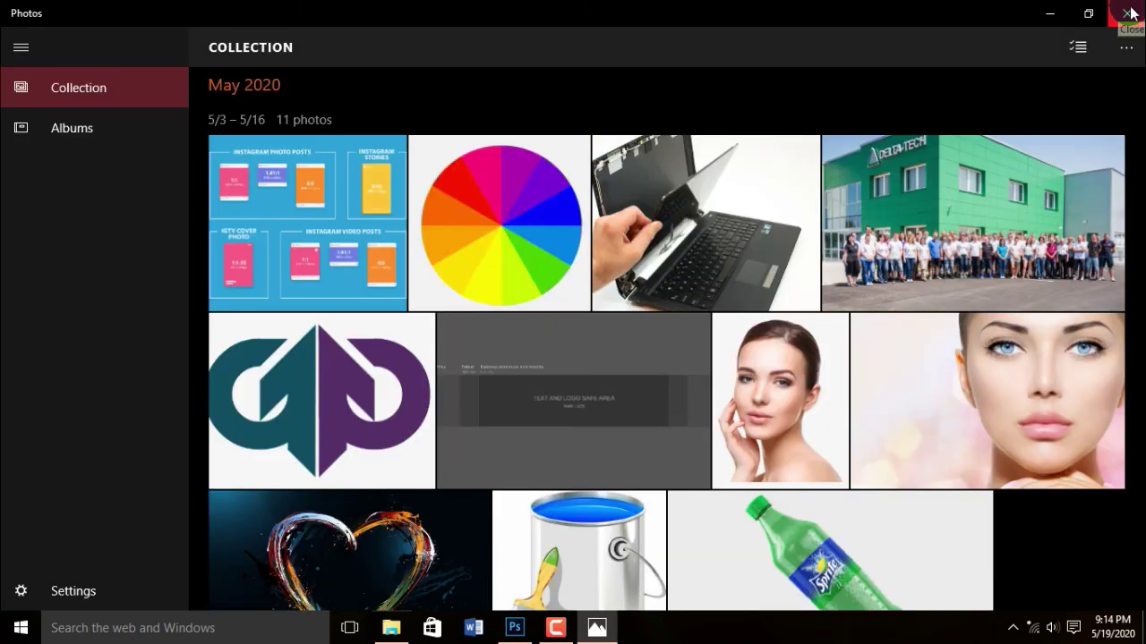
left_click(1130, 13)
left_click(1129, 11)
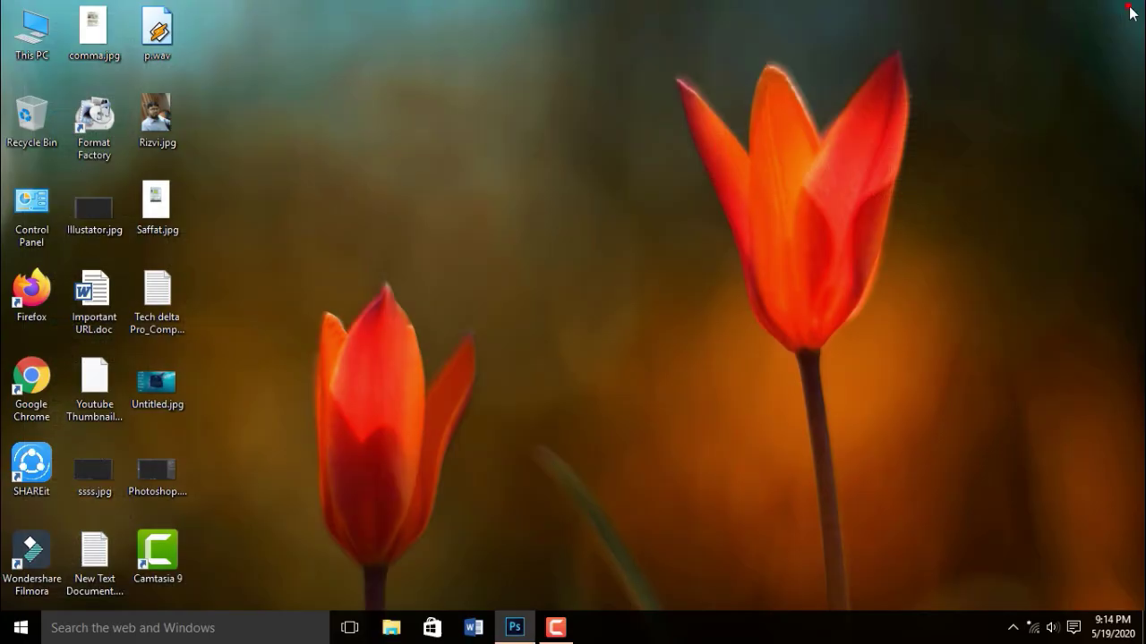